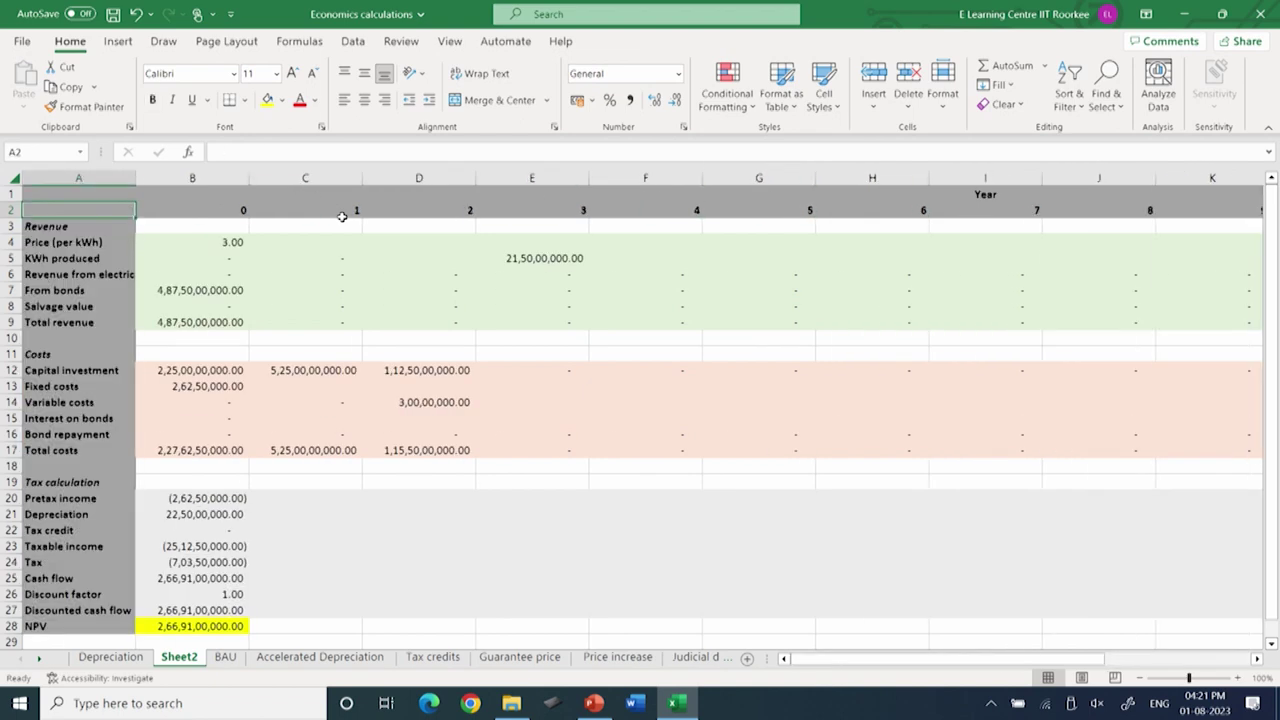
# - Review the revenue and cost row labels in column A and the year 0 price per kWh
pyautogui.press('Down')
pyautogui.press('Down')
pyautogui.press('Down')
pyautogui.press('Down')
pyautogui.press('Down')
pyautogui.press('Down')
pyautogui.press('Down')
pyautogui.press('Down')
pyautogui.press('Down')
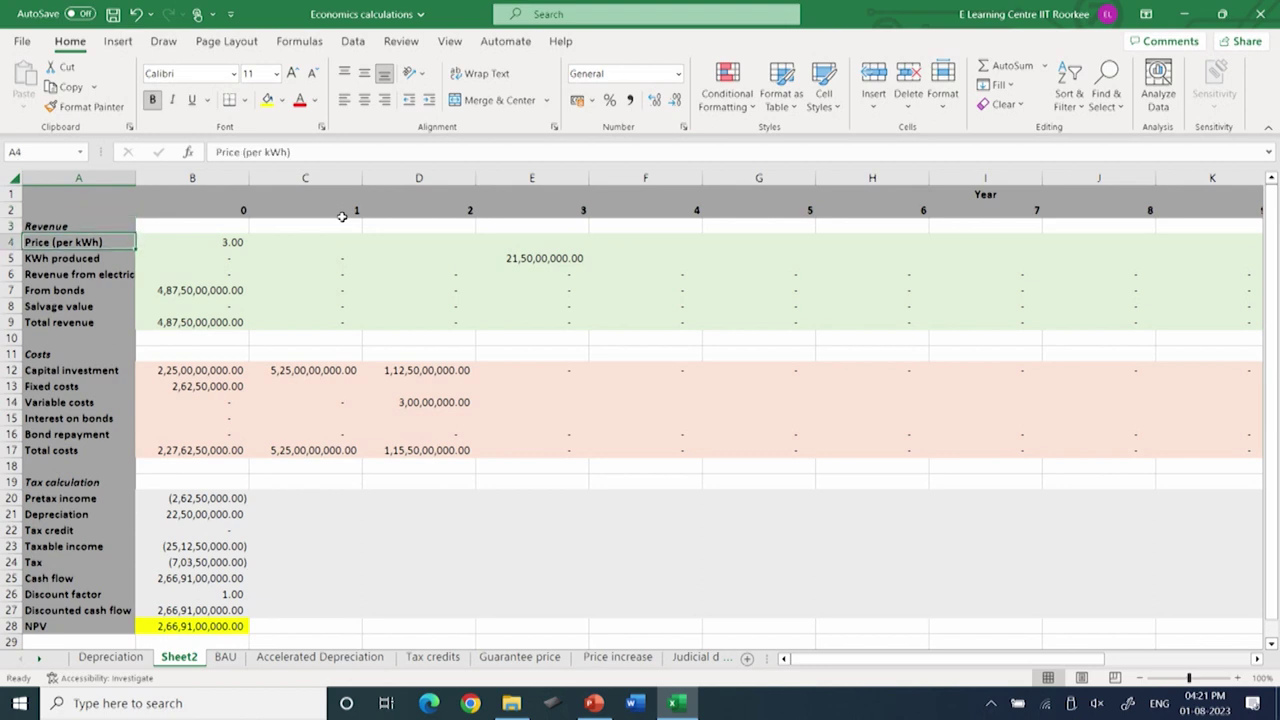
pyautogui.press('Down')
pyautogui.press('Up')
pyautogui.press('Down')
pyautogui.press('Down')
pyautogui.press('Down')
pyautogui.press('Down')
pyautogui.press('Down')
pyautogui.press('Down')
pyautogui.press('Down')
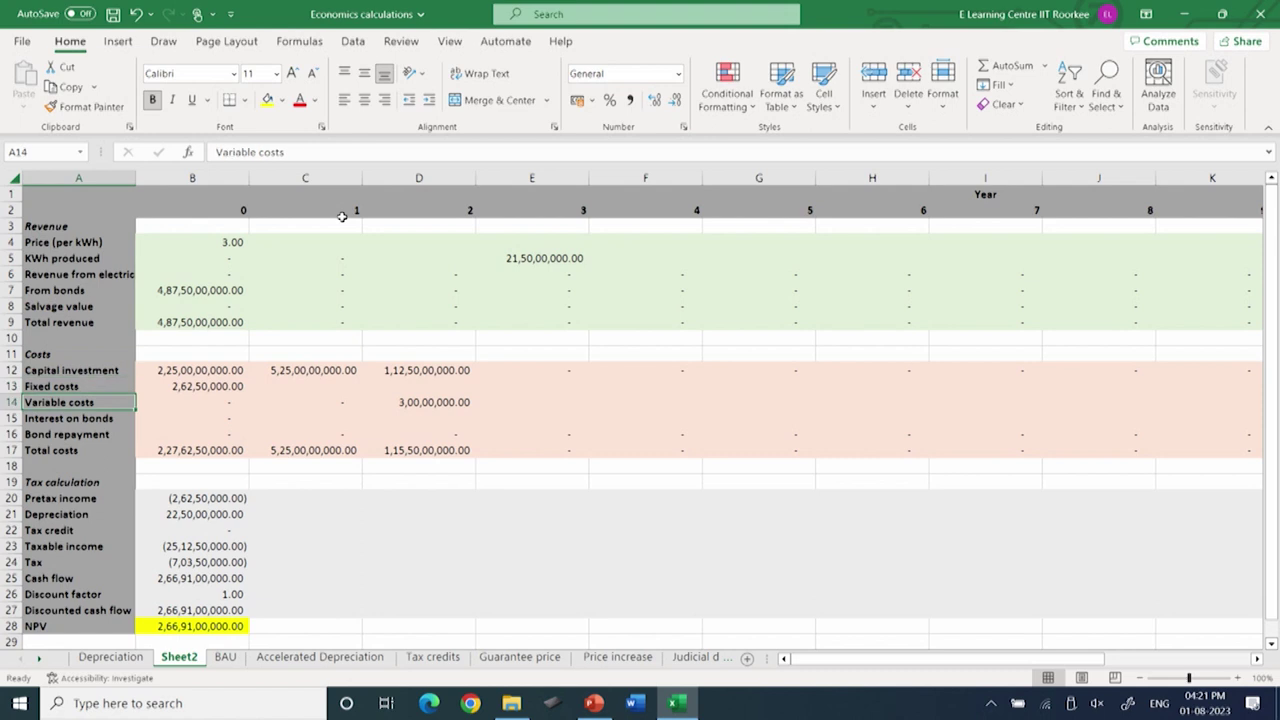
pyautogui.press('Up')
pyautogui.press('Up')
pyautogui.press('Up')
pyautogui.press('Up')
pyautogui.press('Up')
pyautogui.press('Up')
pyautogui.press('Up')
pyautogui.press('Up')
pyautogui.press('Up')
pyautogui.press('Up')
pyautogui.press('Up')
pyautogui.press('Up')
pyautogui.press('Up')
pyautogui.press('Up')
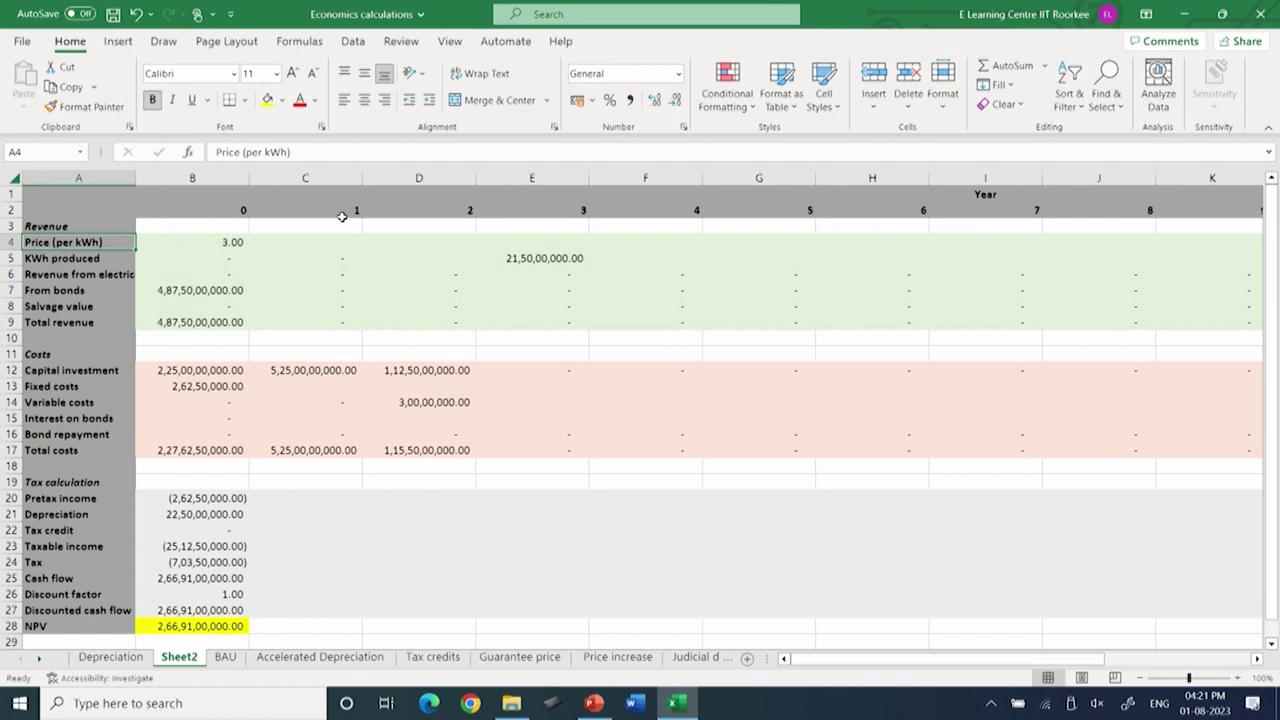
pyautogui.press('Right')
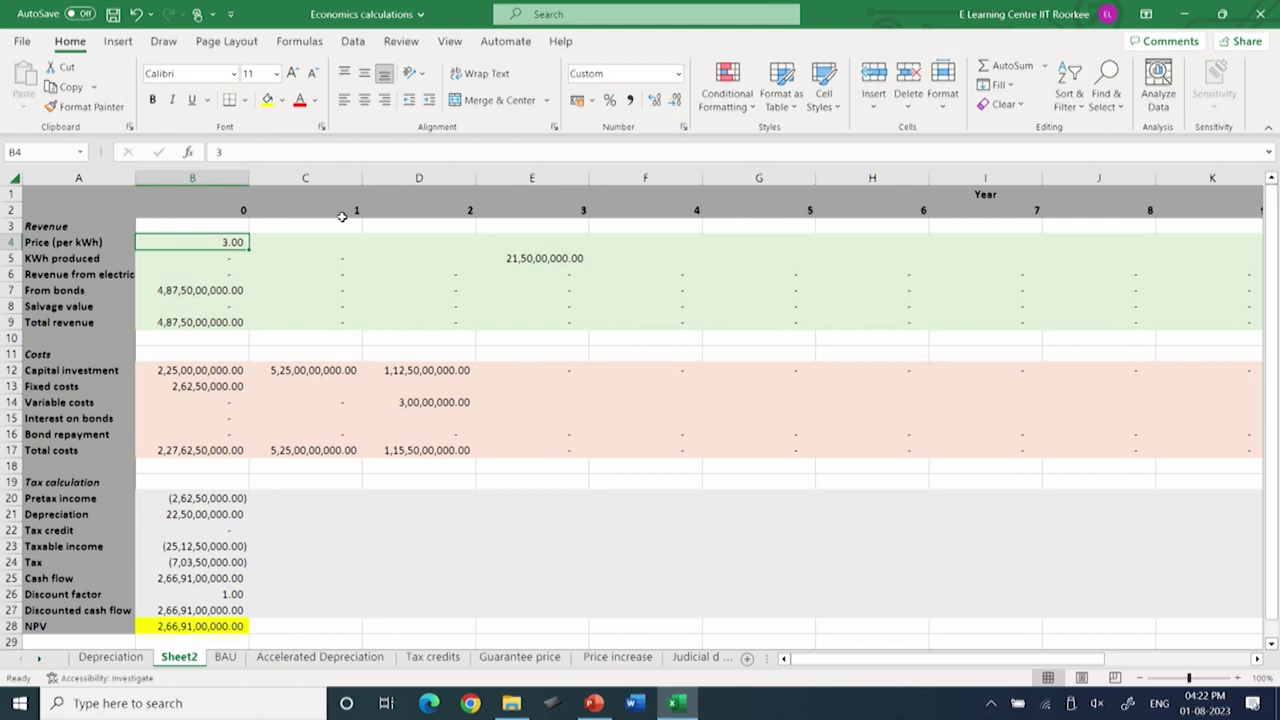
# - Enter the formula =B4*0.02 for the year 1 price per kWh in C4
pyautogui.click(261, 248)
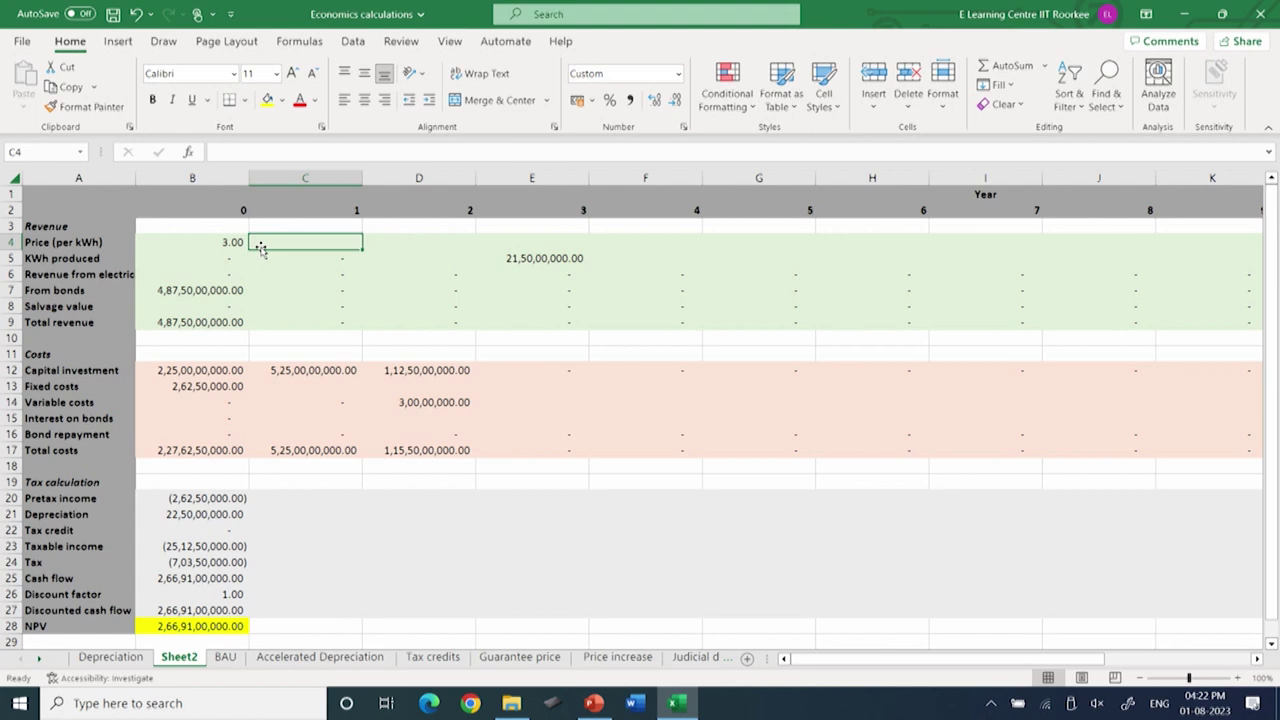
pyautogui.write('=')
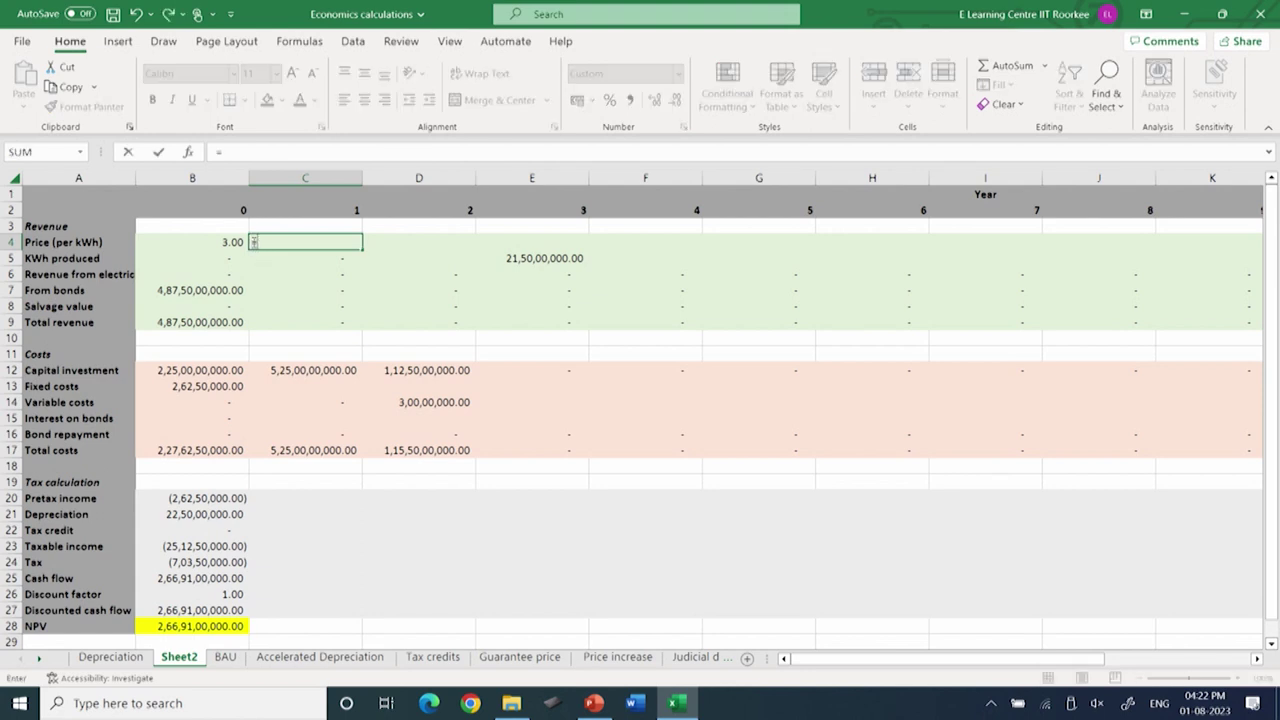
pyautogui.click(228, 242)
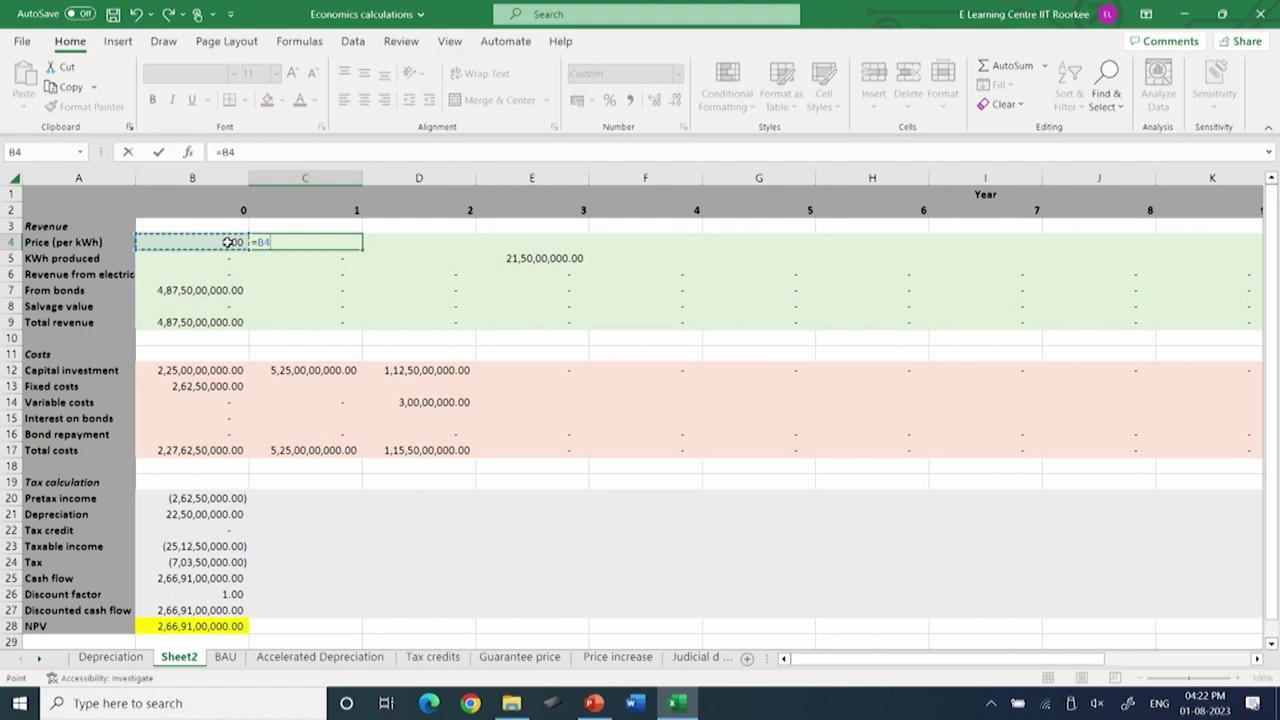
pyautogui.write('*.02')
pyautogui.press('BackSpace')
pyautogui.write('2')
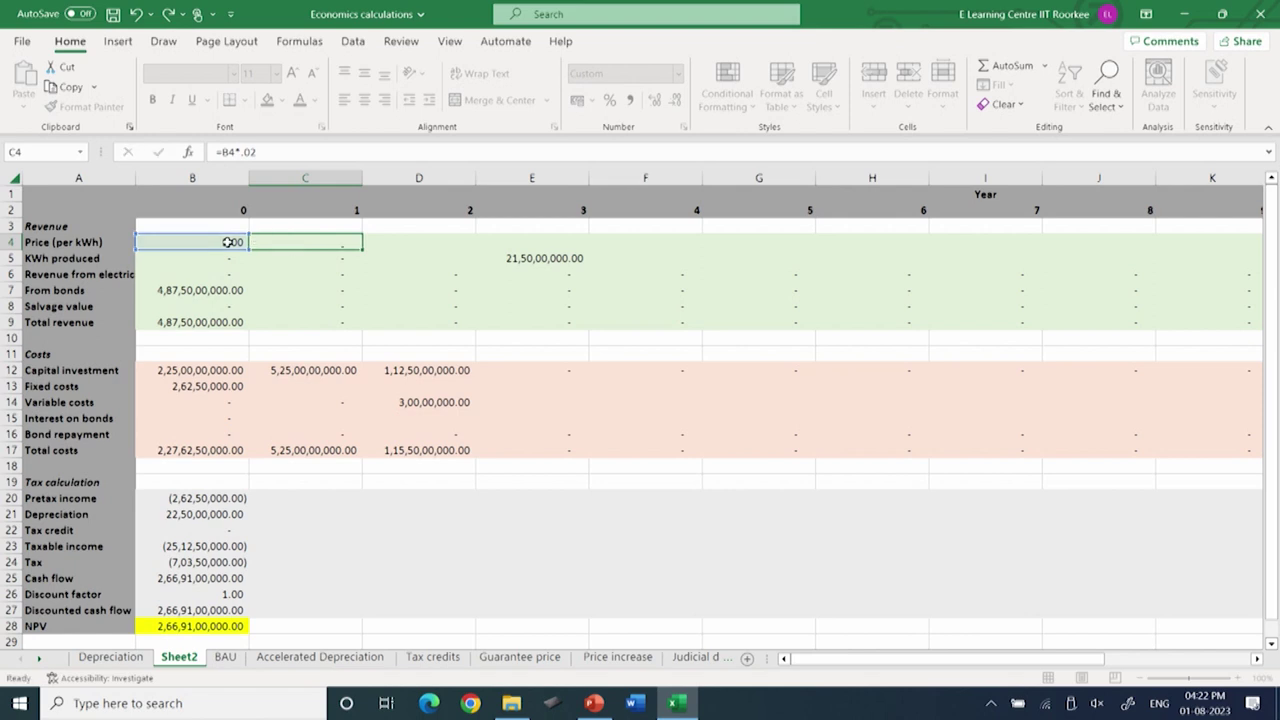
pyautogui.press('Return')
# - Correct the year 1 price per kWh formula in C4 to =B4*1.02
pyautogui.click(341, 242)
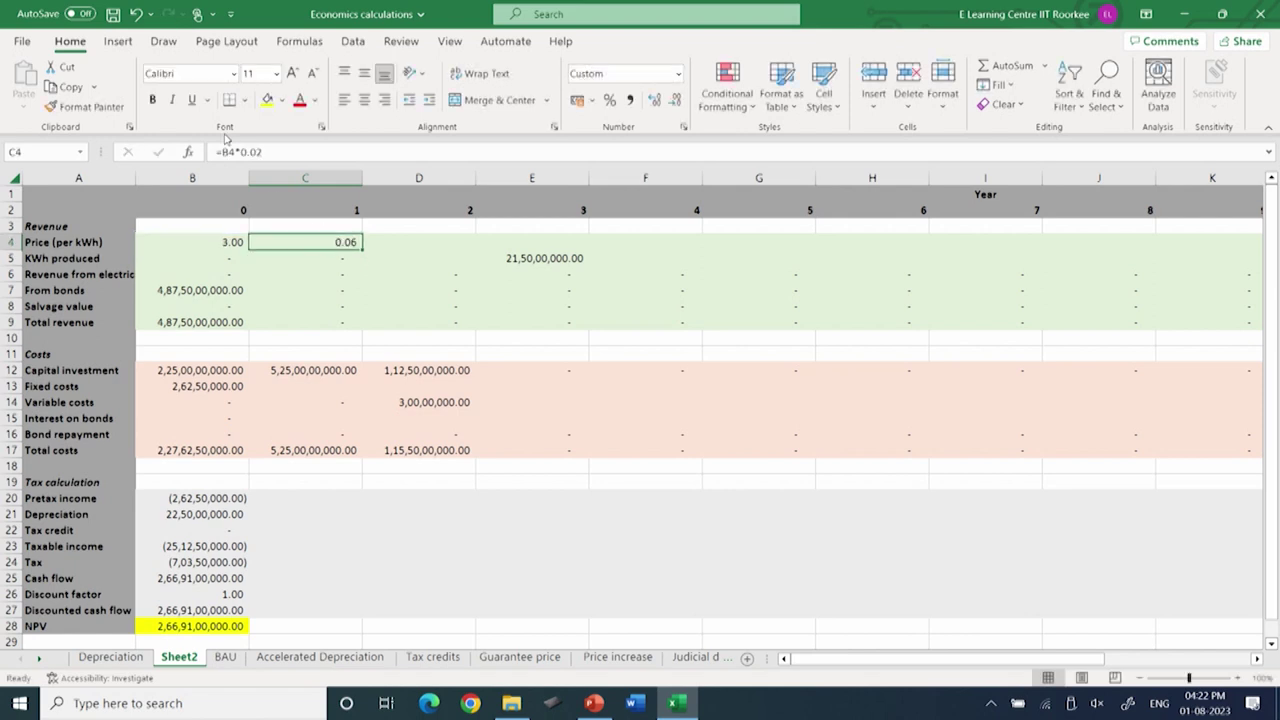
pyautogui.click(267, 153)
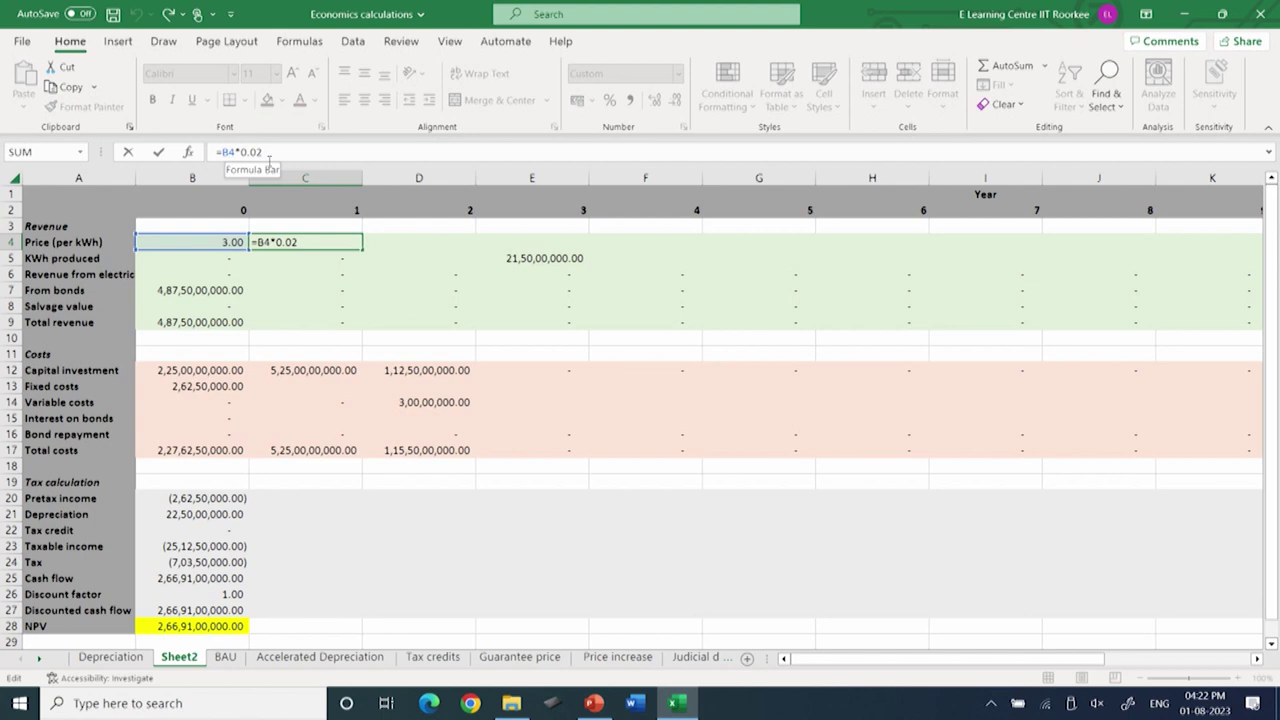
pyautogui.press('Return')
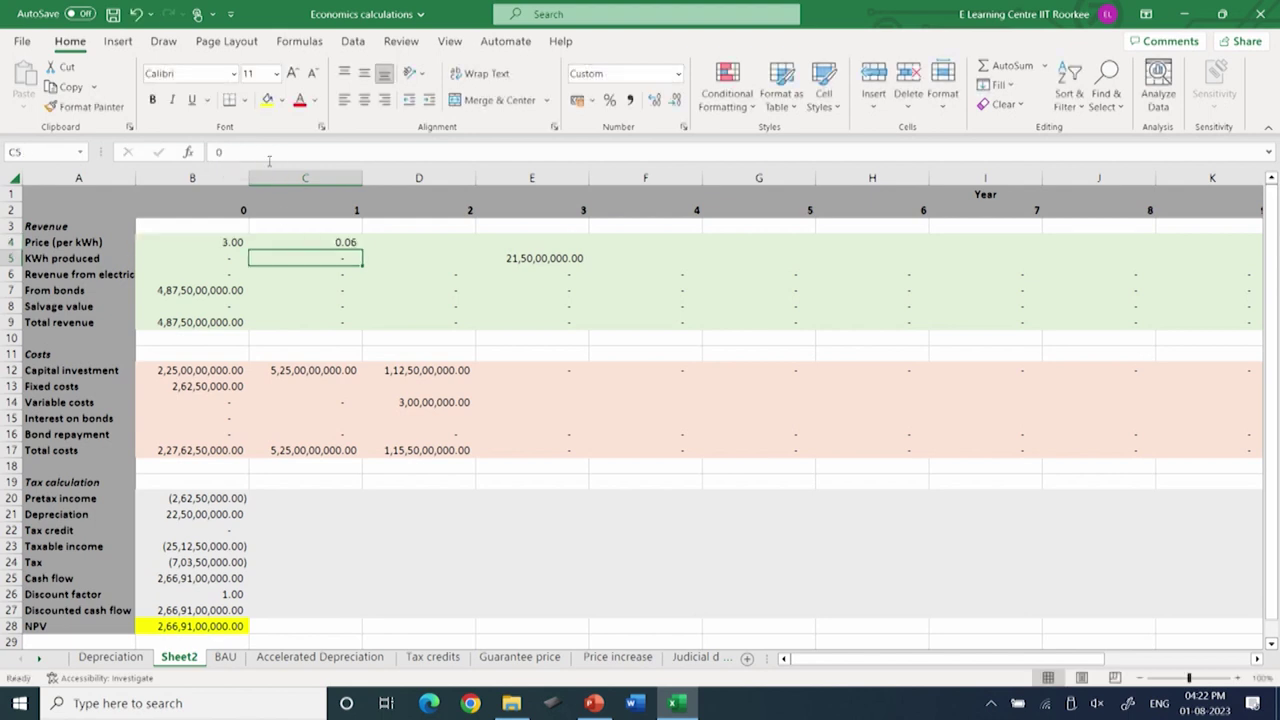
pyautogui.click(286, 241)
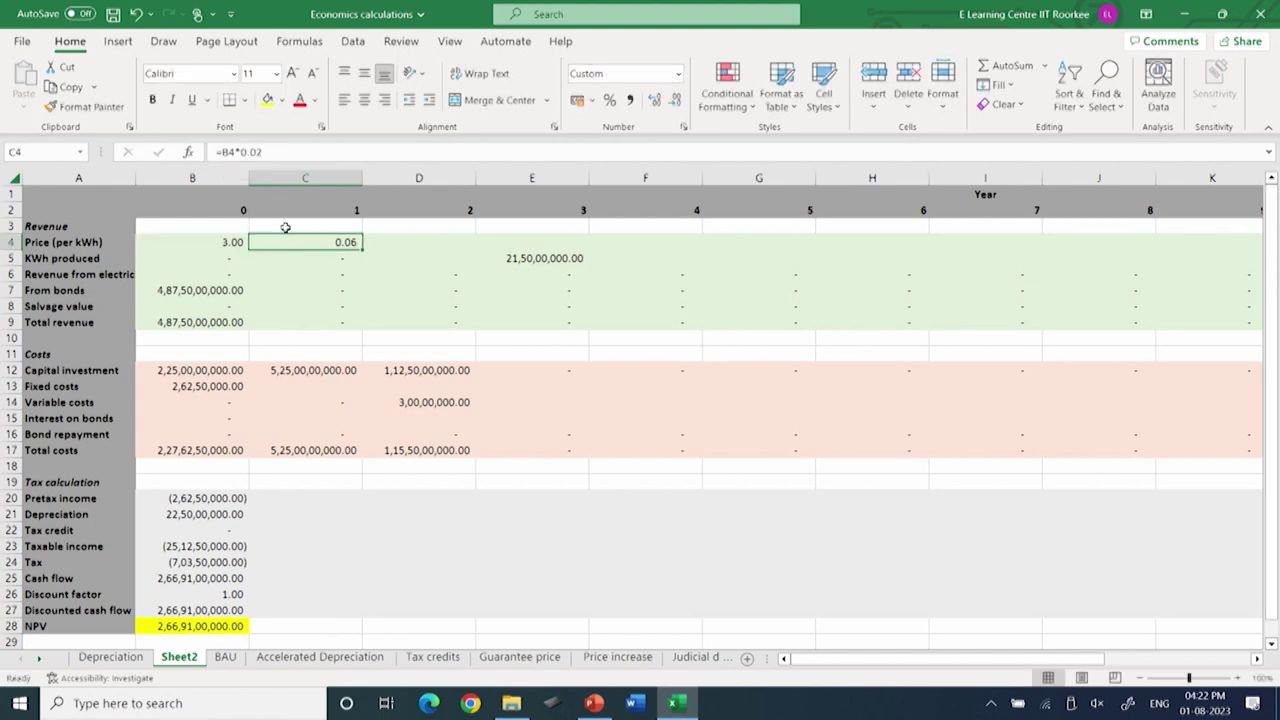
pyautogui.click(250, 150)
pyautogui.press('BackSpace')
pyautogui.write('1')
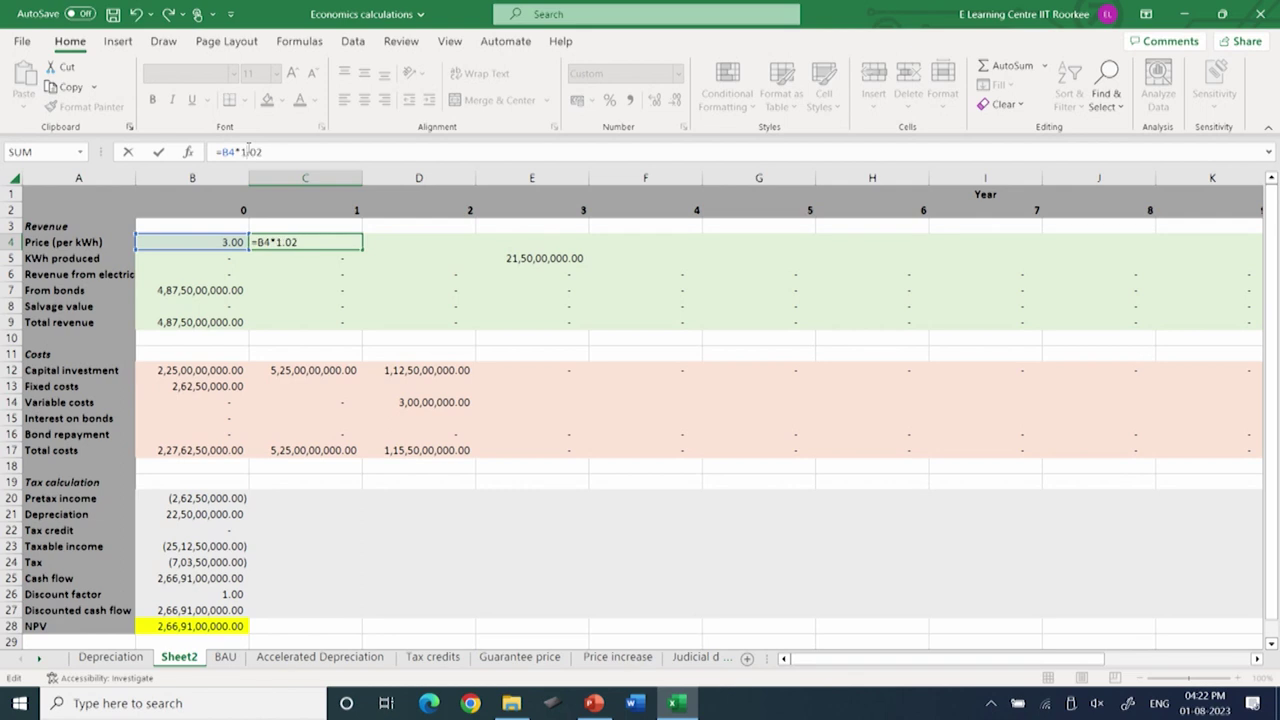
pyautogui.press('Return')
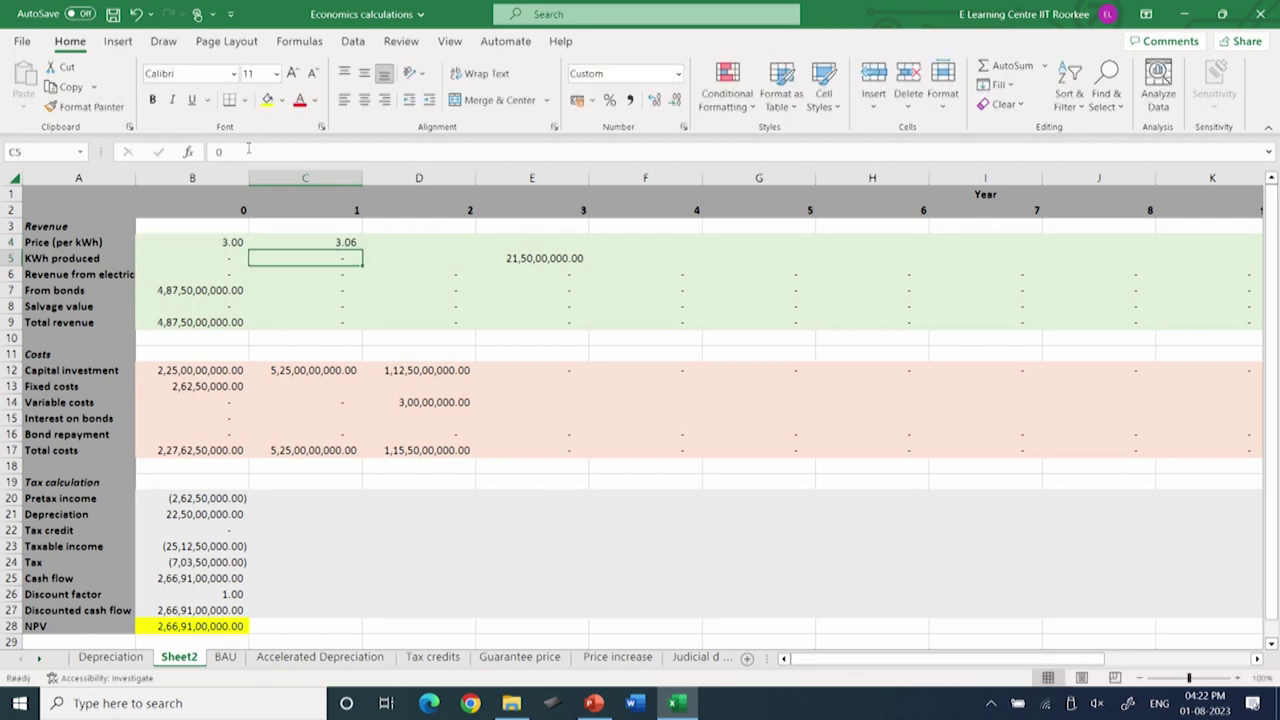
pyautogui.click(313, 242)
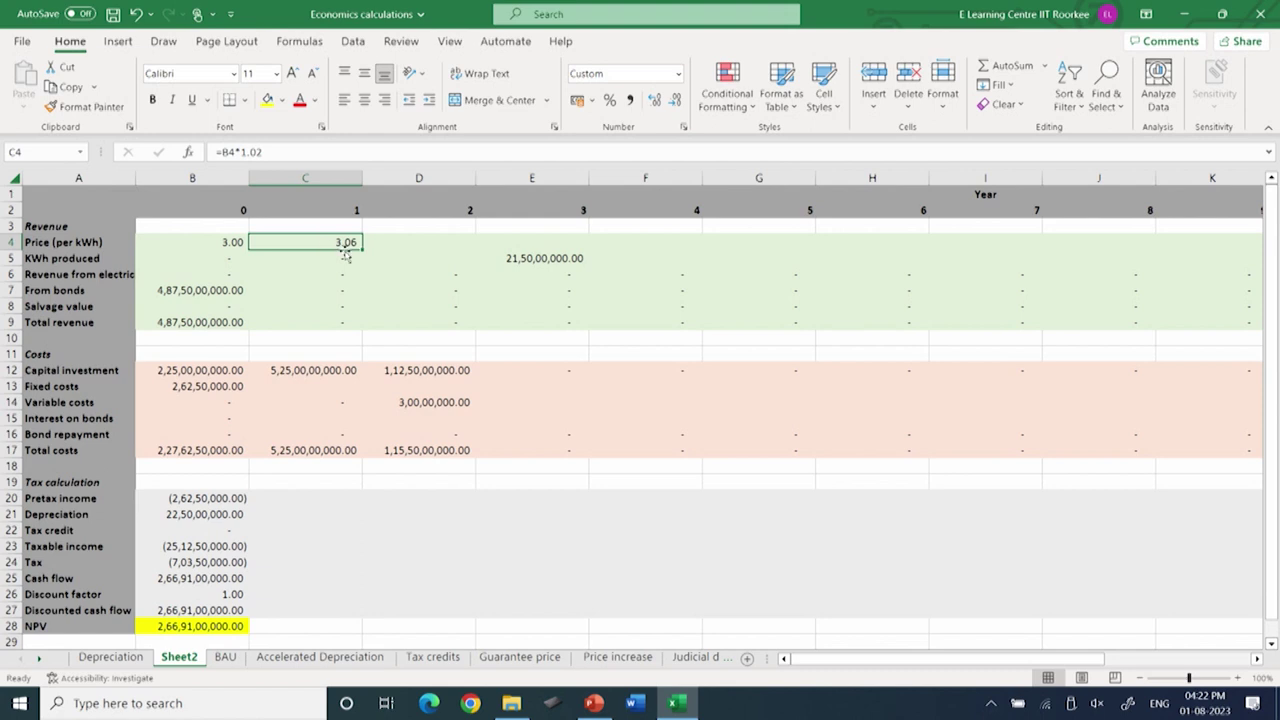
pyautogui.moveTo(363, 250); pyautogui.dragTo(820, 262)
pyautogui.click(1100, 258)
pyautogui.hotkey('ctrl', 'z')
# - Fill the year 1 price per kWh formula across the row through year 14
pyautogui.moveTo(359, 250); pyautogui.dragTo(1134, 236)
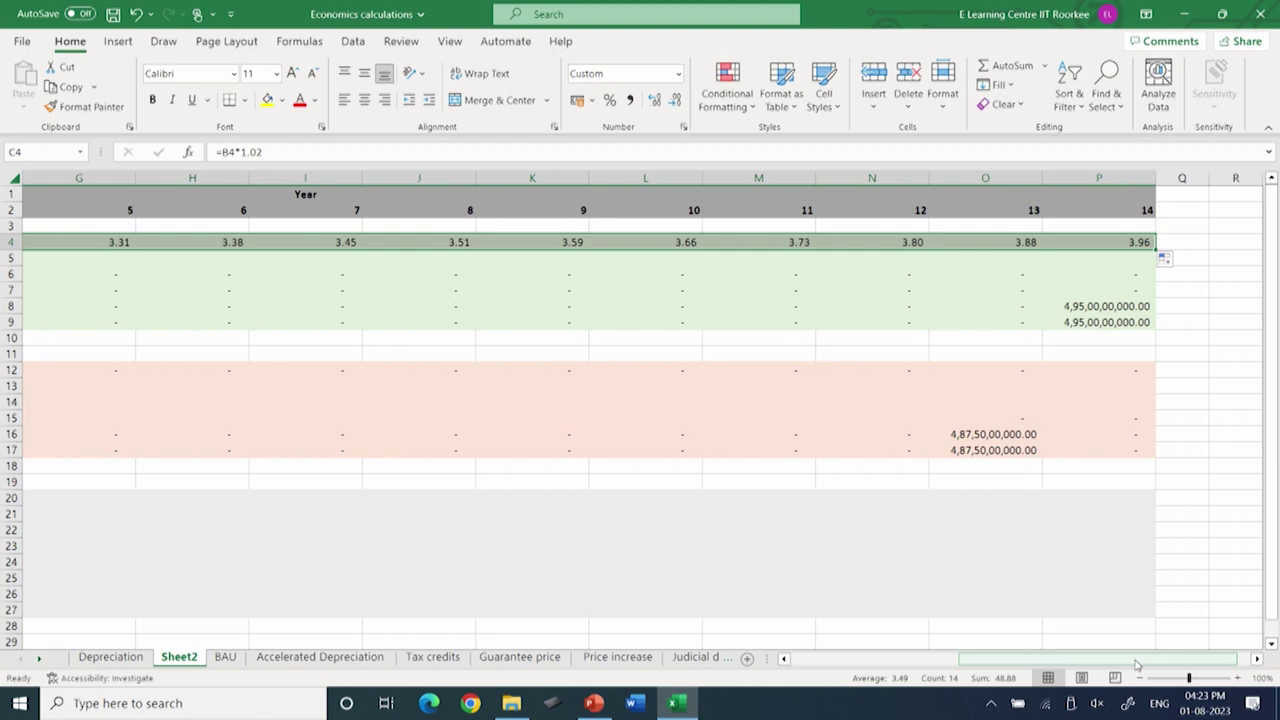
pyautogui.moveTo(1136, 665); pyautogui.dragTo(960, 665)
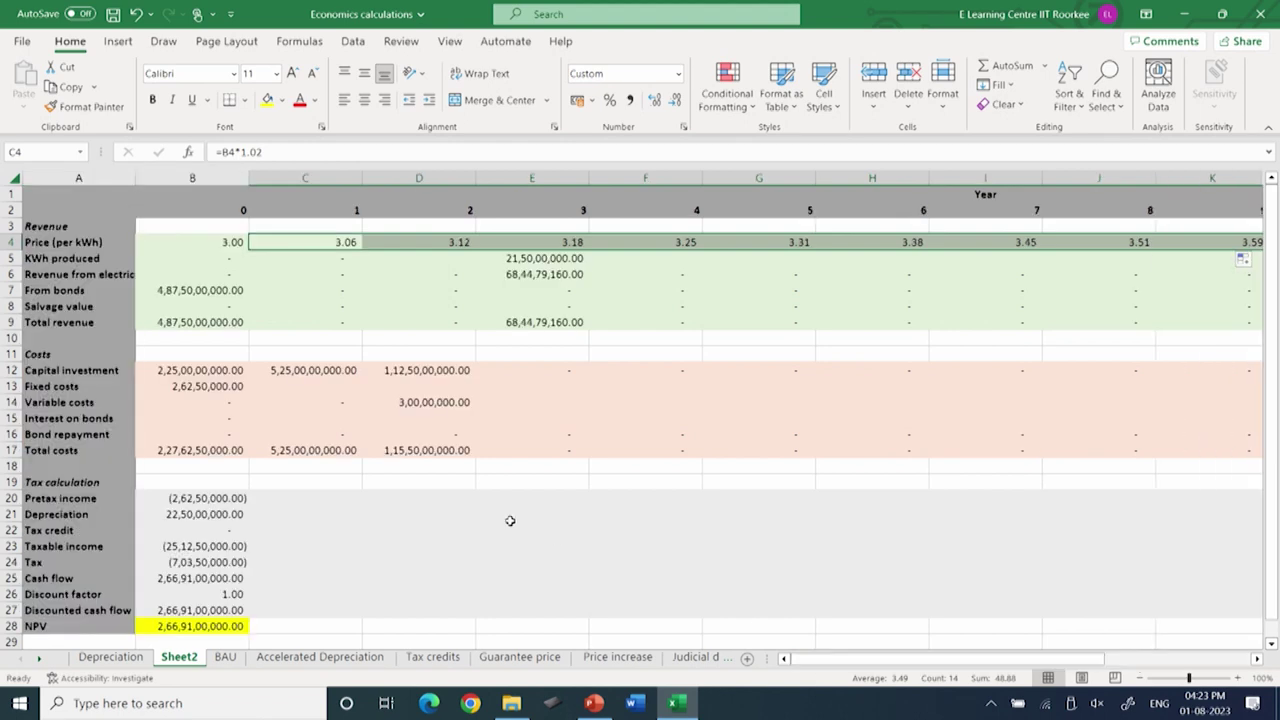
# - Calculate the year 2 kWh produced in D5 as 0.8 times the year 3 production in E5
pyautogui.click(533, 260)
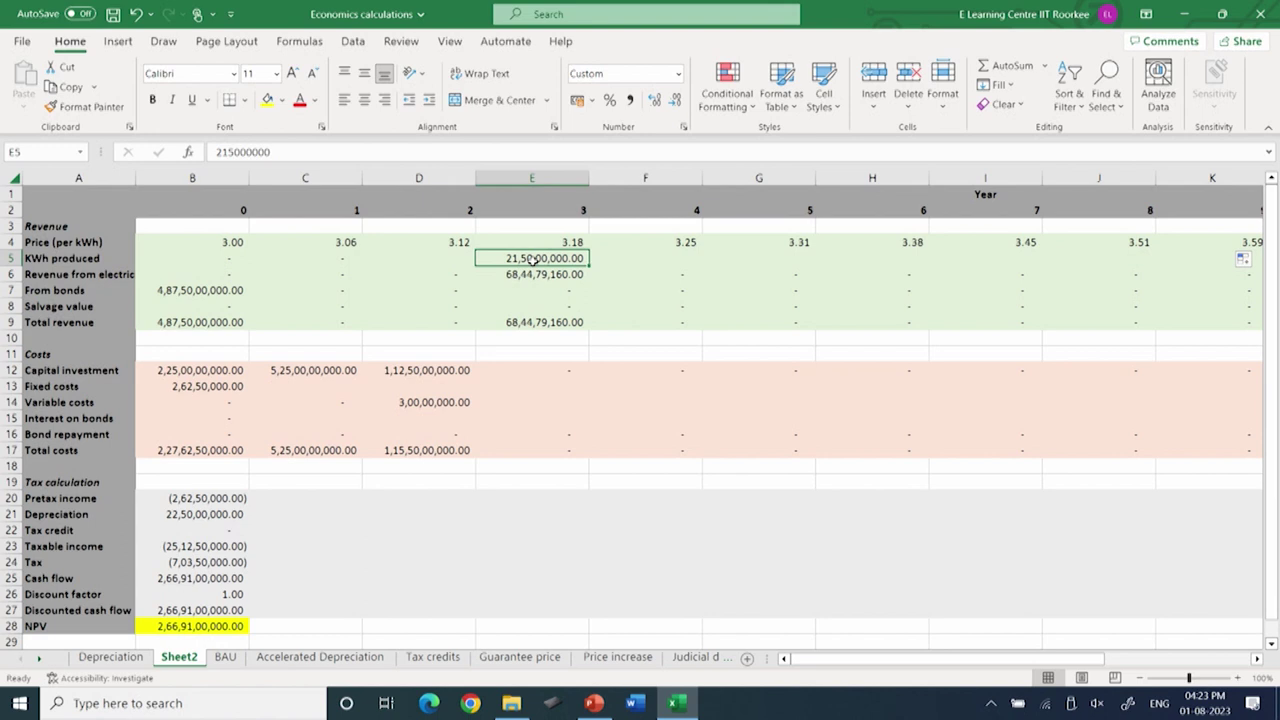
pyautogui.click(433, 259)
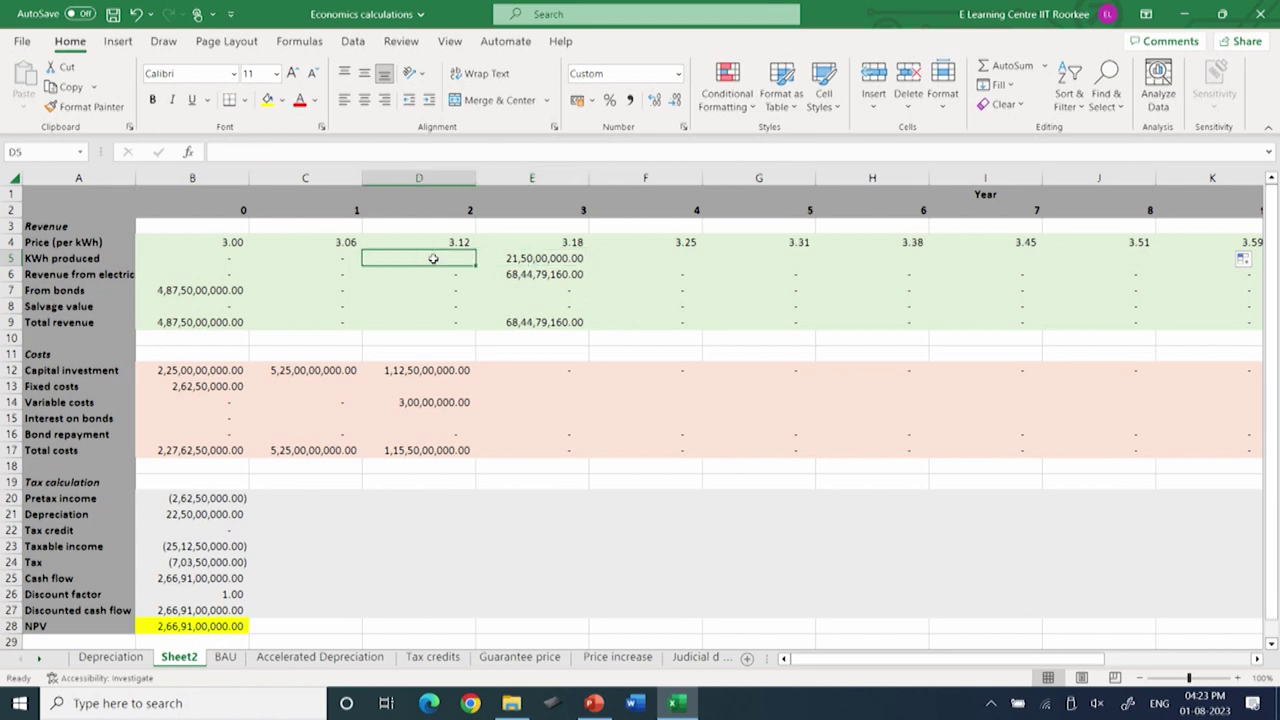
pyautogui.write('=.8*')
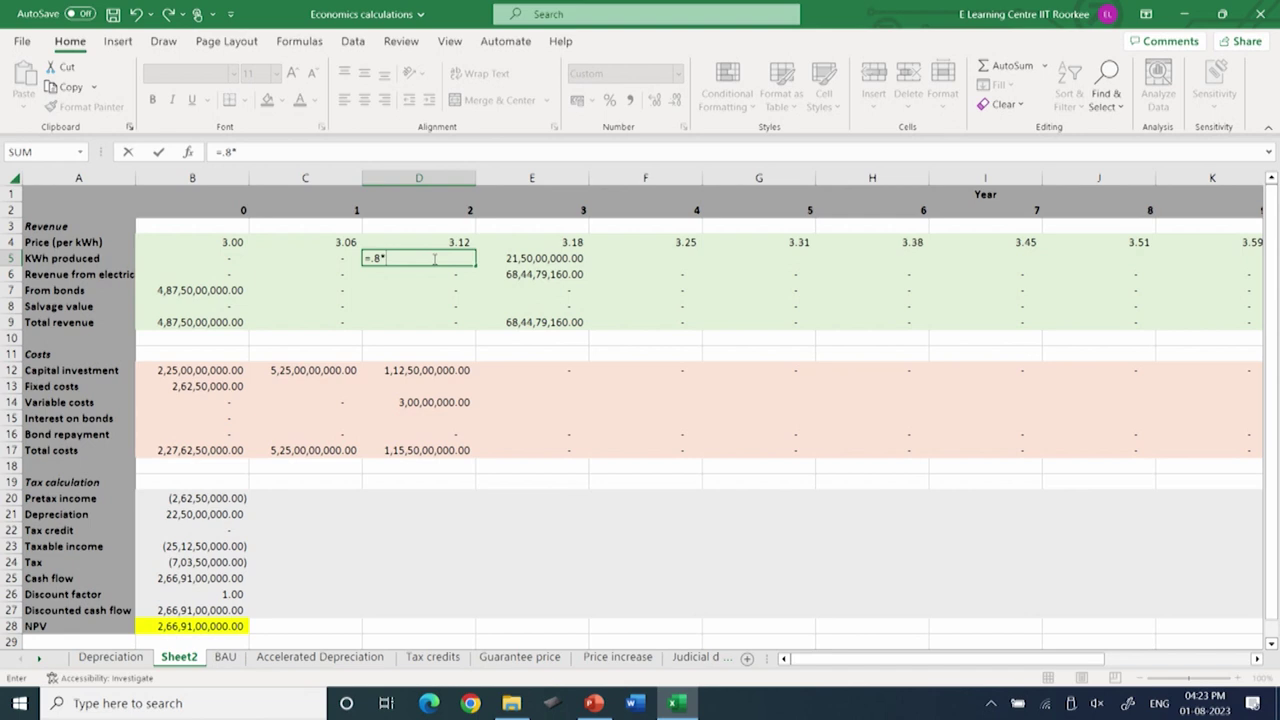
pyautogui.click(536, 259)
pyautogui.press('Return')
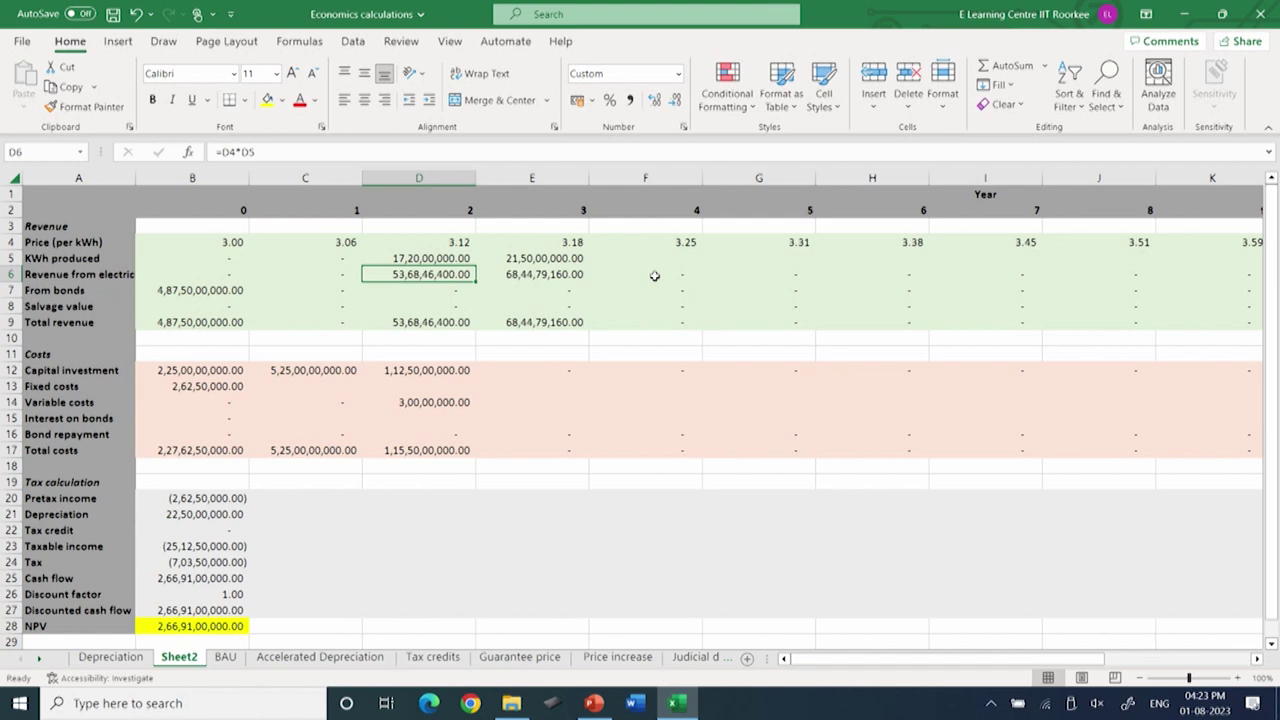
# - Copy the year 3 kWh produced value across the row through year 14
pyautogui.click(558, 258)
pyautogui.moveTo(588, 266)
pyautogui.mouseDown()
pyautogui.moveTo(1211, 277)
pyautogui.moveTo(580, 254)
pyautogui.moveTo(588, 264)
pyautogui.mouseUp()
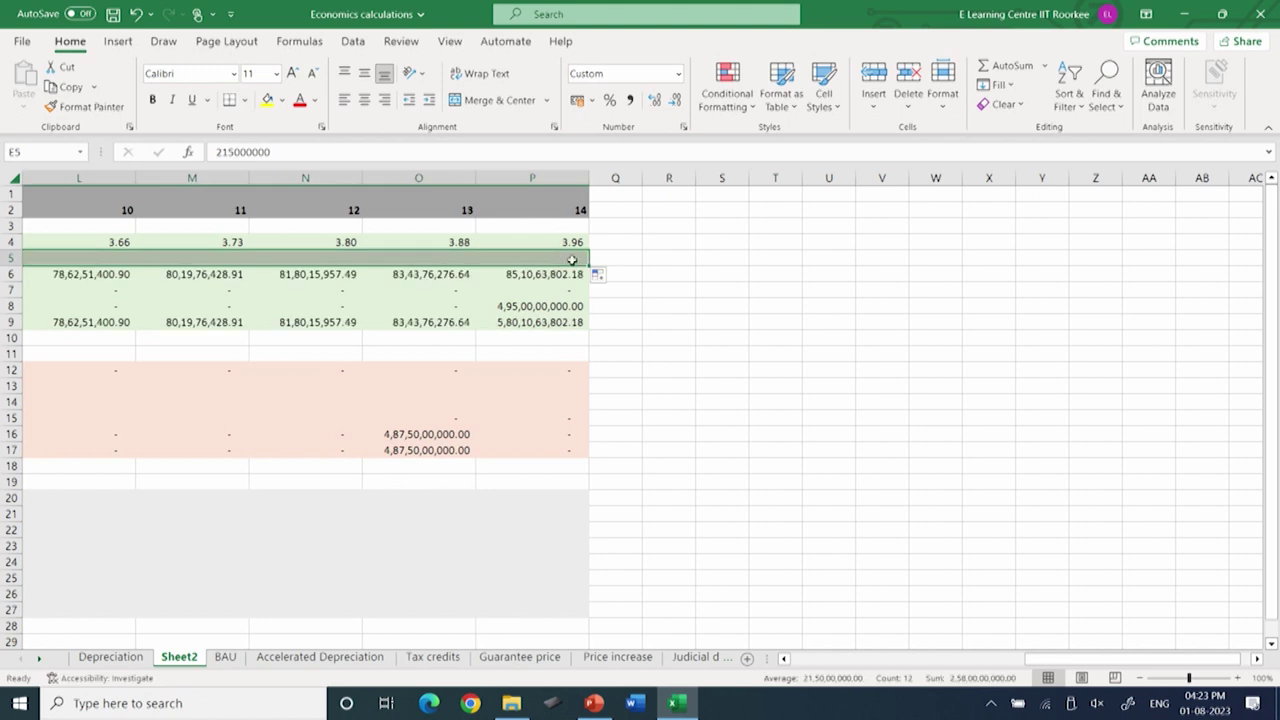
pyautogui.hscroll(-5, 755, 665)
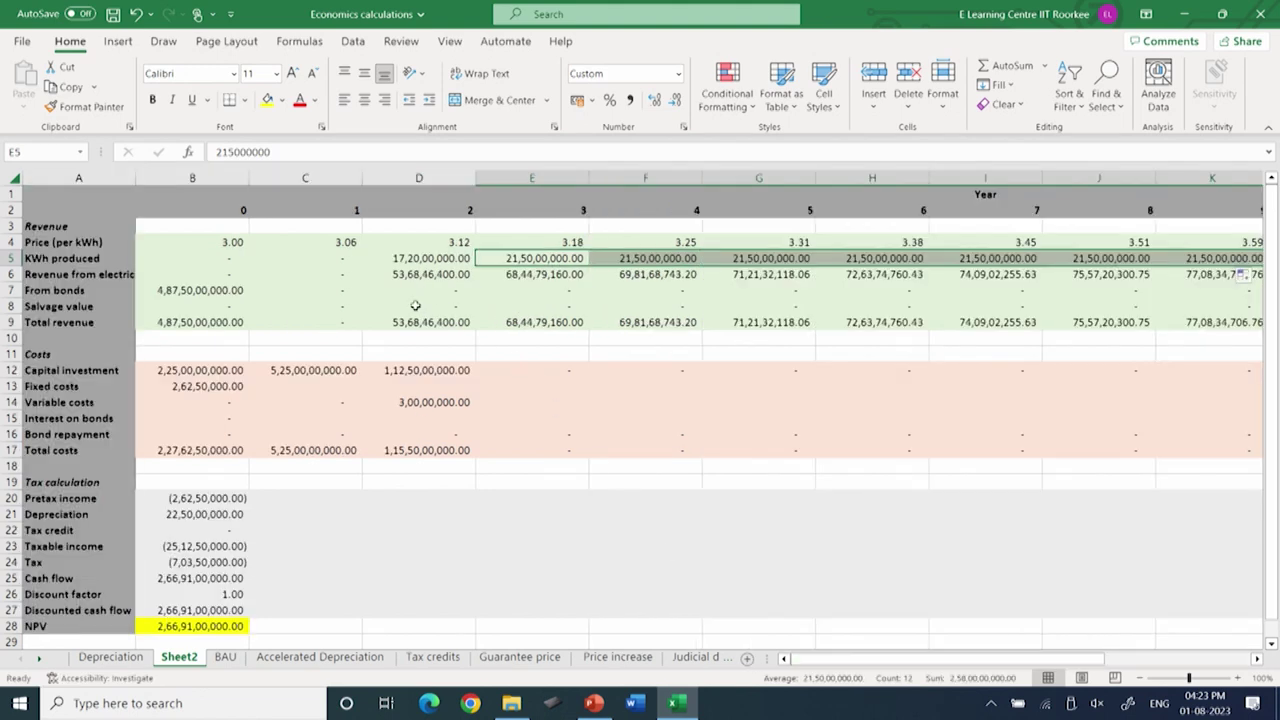
# - Inspect the cell references in the year 2 formula for revenue from electricity
pyautogui.click(437, 278)
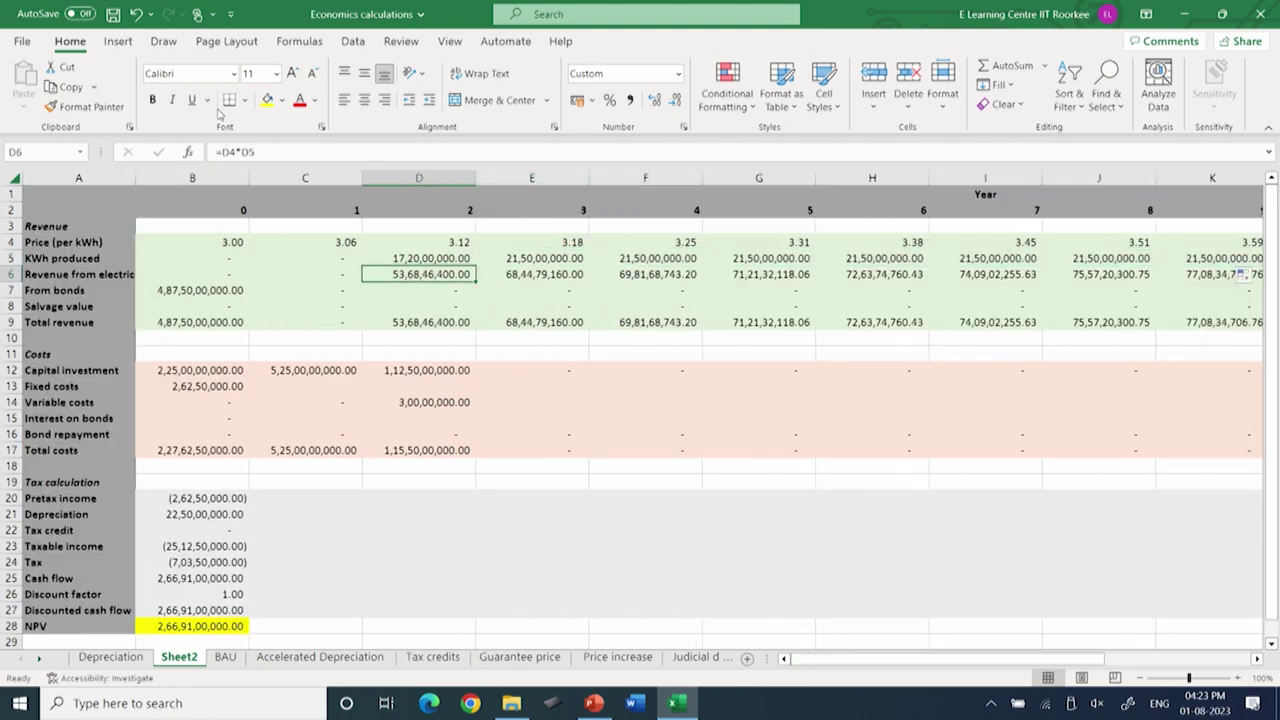
pyautogui.click(264, 150)
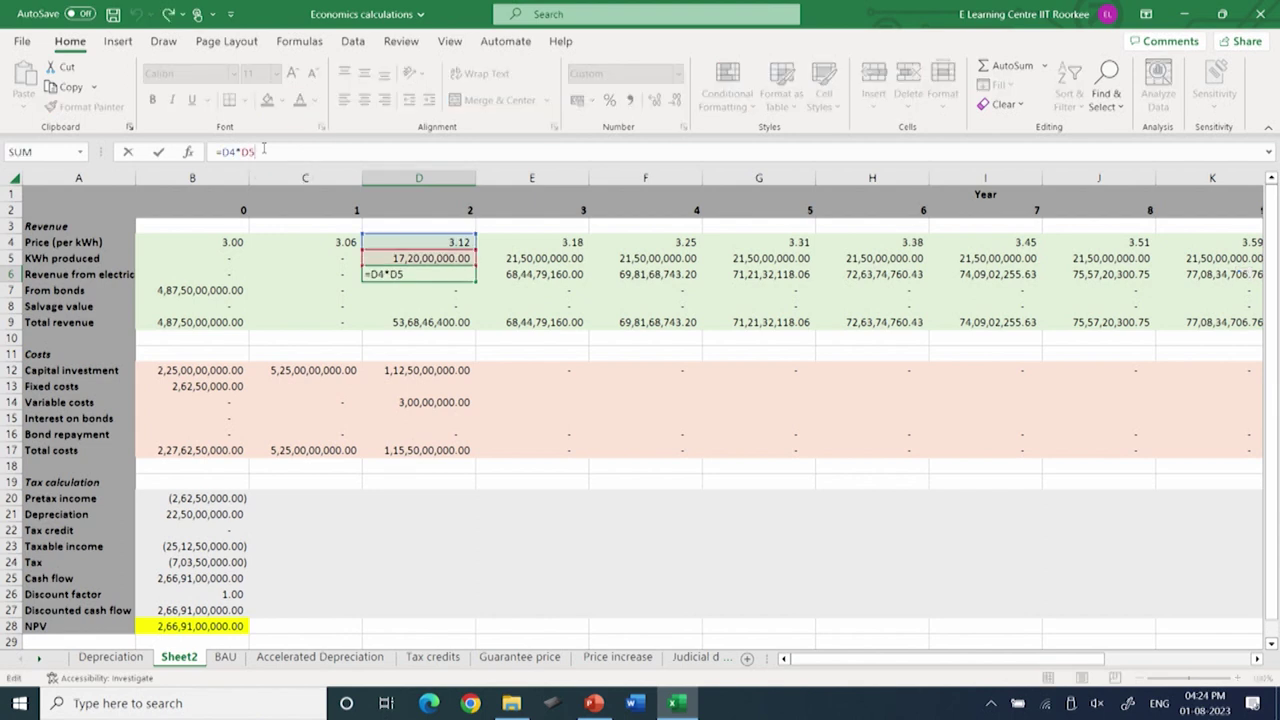
pyautogui.click(400, 309)
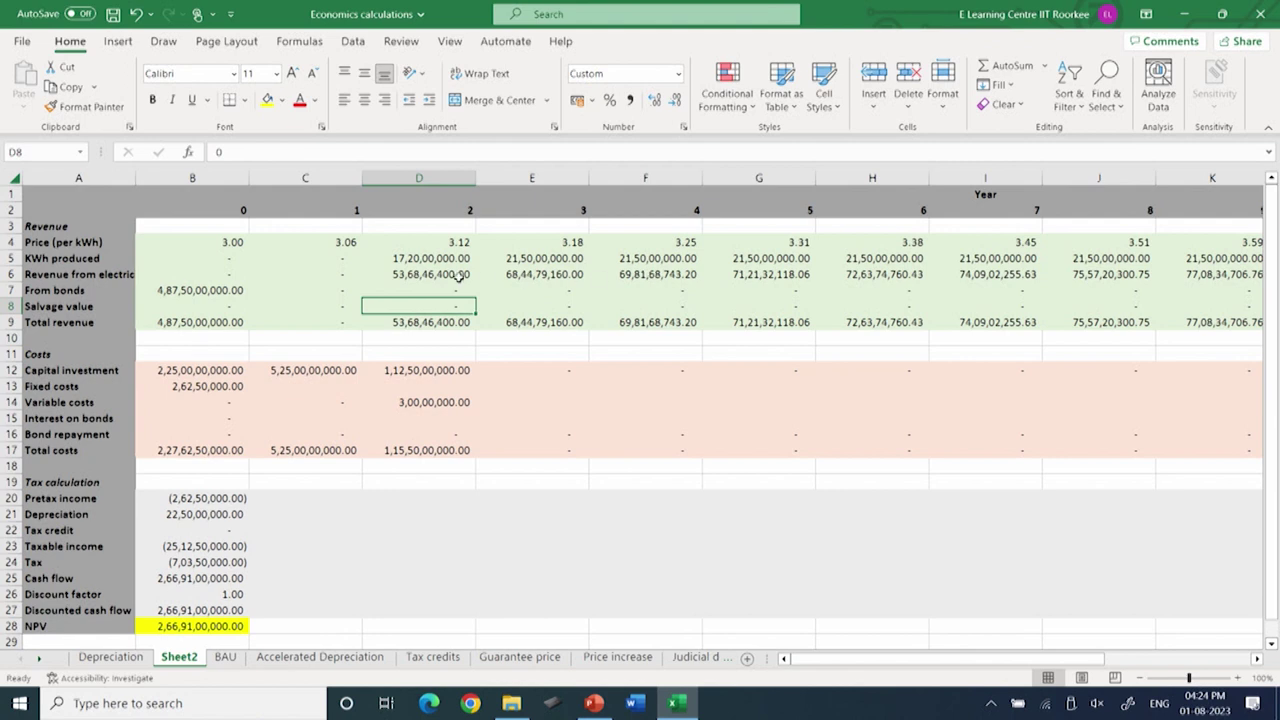
# - Examine the year 0 revenue from bonds and go through the salvage value row up to year 14
pyautogui.click(174, 292)
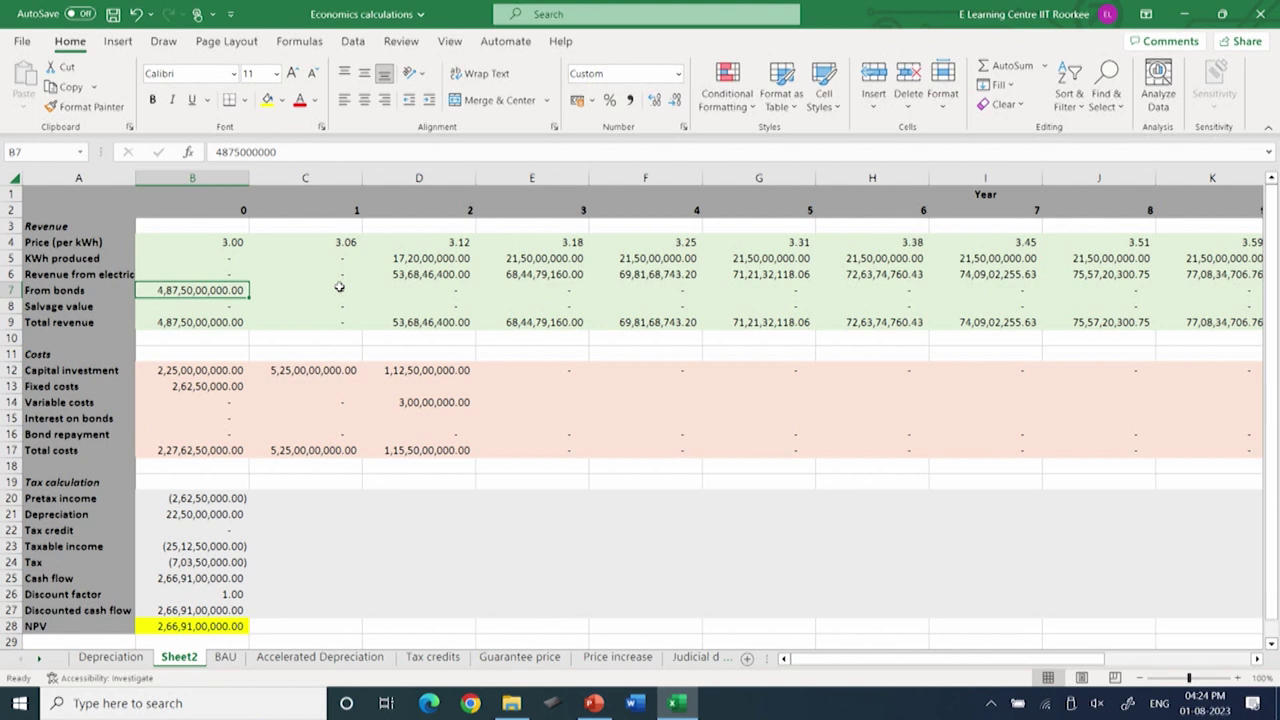
pyautogui.click(214, 308)
pyautogui.press('Right')
pyautogui.press('Right')
pyautogui.press('Right')
pyautogui.press('Right')
pyautogui.press('Right')
pyautogui.press('Right')
pyautogui.press('Right')
pyautogui.press('Right')
pyautogui.press('Right')
pyautogui.press('Right')
pyautogui.press('Right')
pyautogui.press('Right')
pyautogui.press('Right')
pyautogui.press('Right')
pyautogui.press('Right')
pyautogui.press('Right')
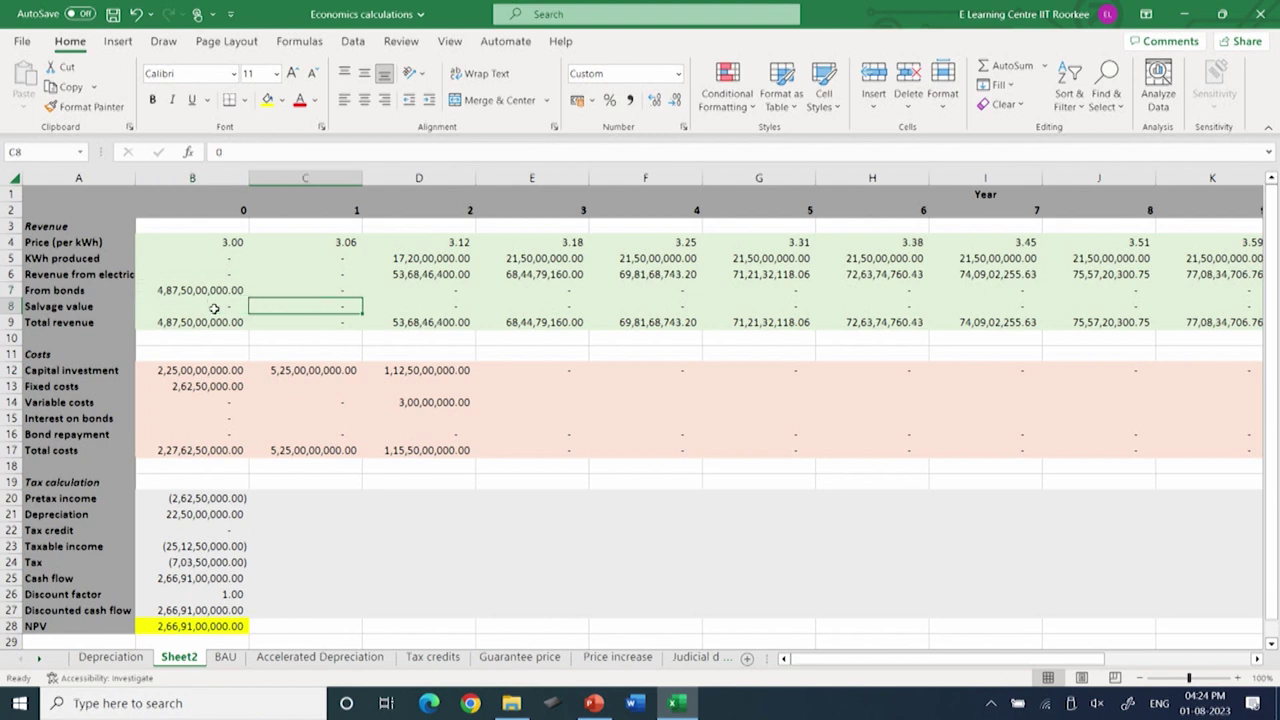
pyautogui.press('Left')
pyautogui.press('Left')
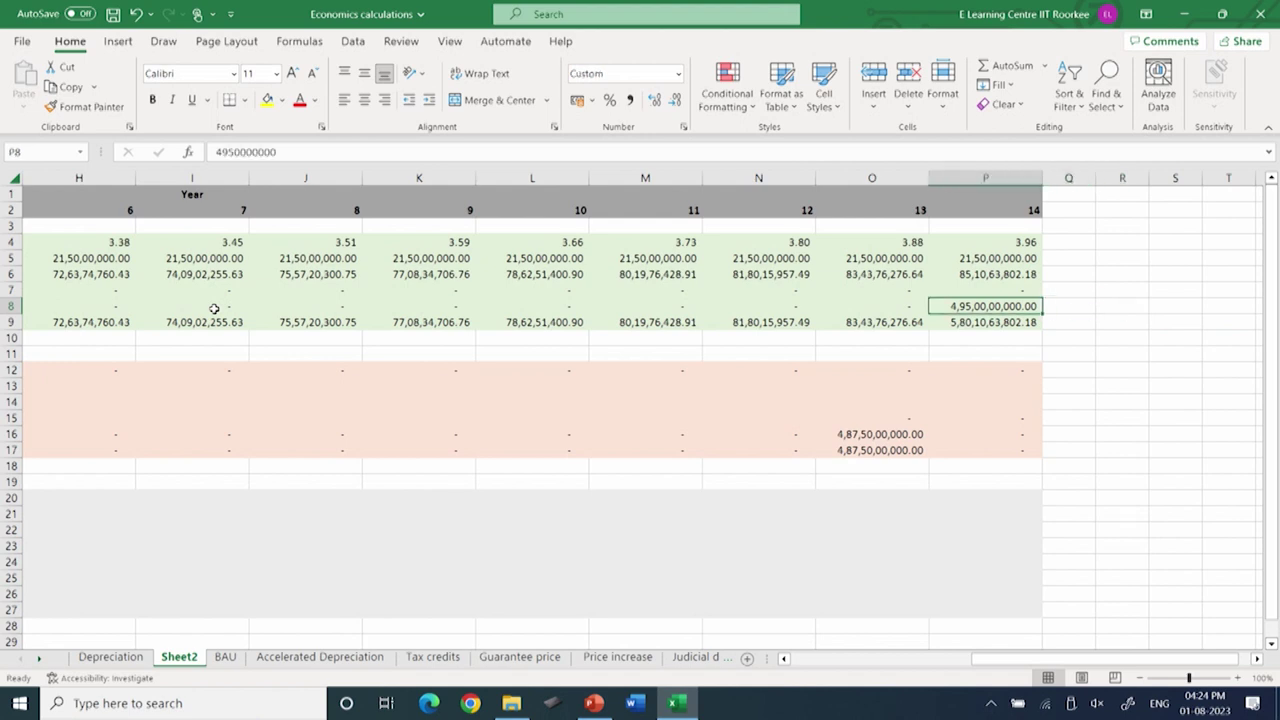
pyautogui.press('Left')
pyautogui.press('Left')
pyautogui.press('Left')
pyautogui.press('Left')
pyautogui.press('Left')
pyautogui.press('Left')
pyautogui.press('Left')
pyautogui.press('Left')
pyautogui.press('Left')
pyautogui.press('Left')
pyautogui.press('Left')
pyautogui.press('Left')
pyautogui.press('Left')
pyautogui.press('Left')
pyautogui.press('Left')
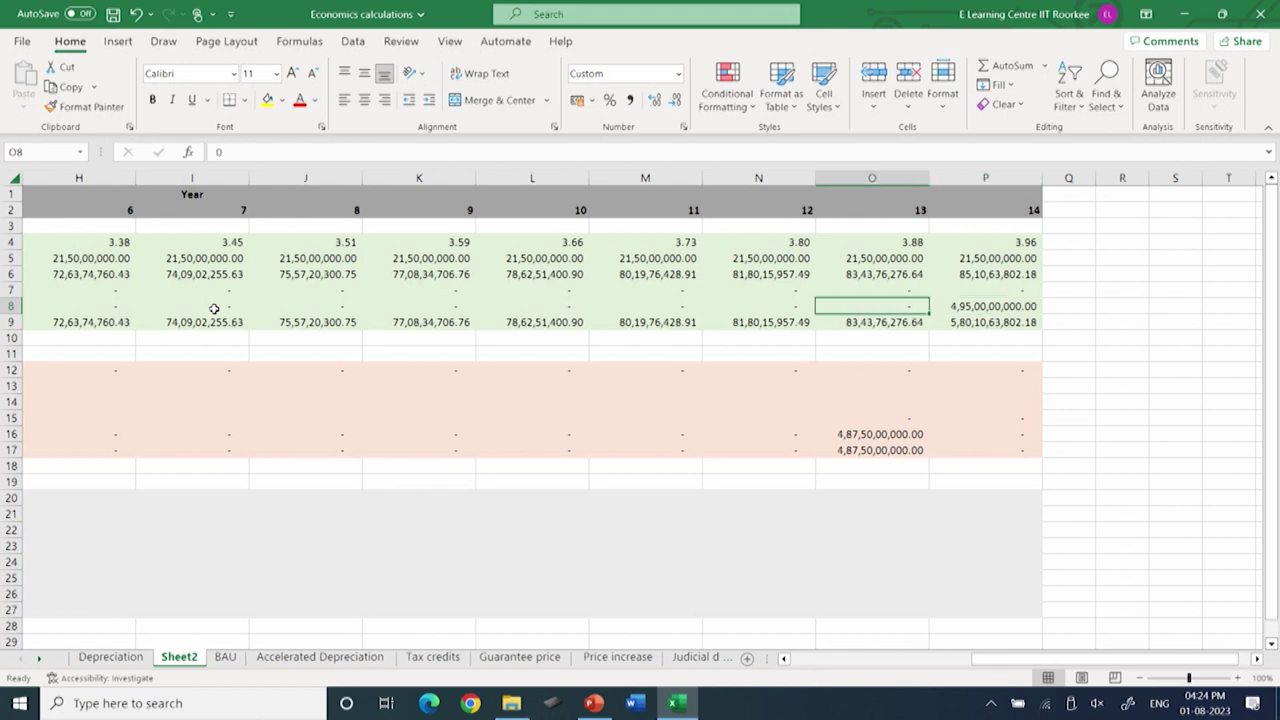
pyautogui.press('Up')
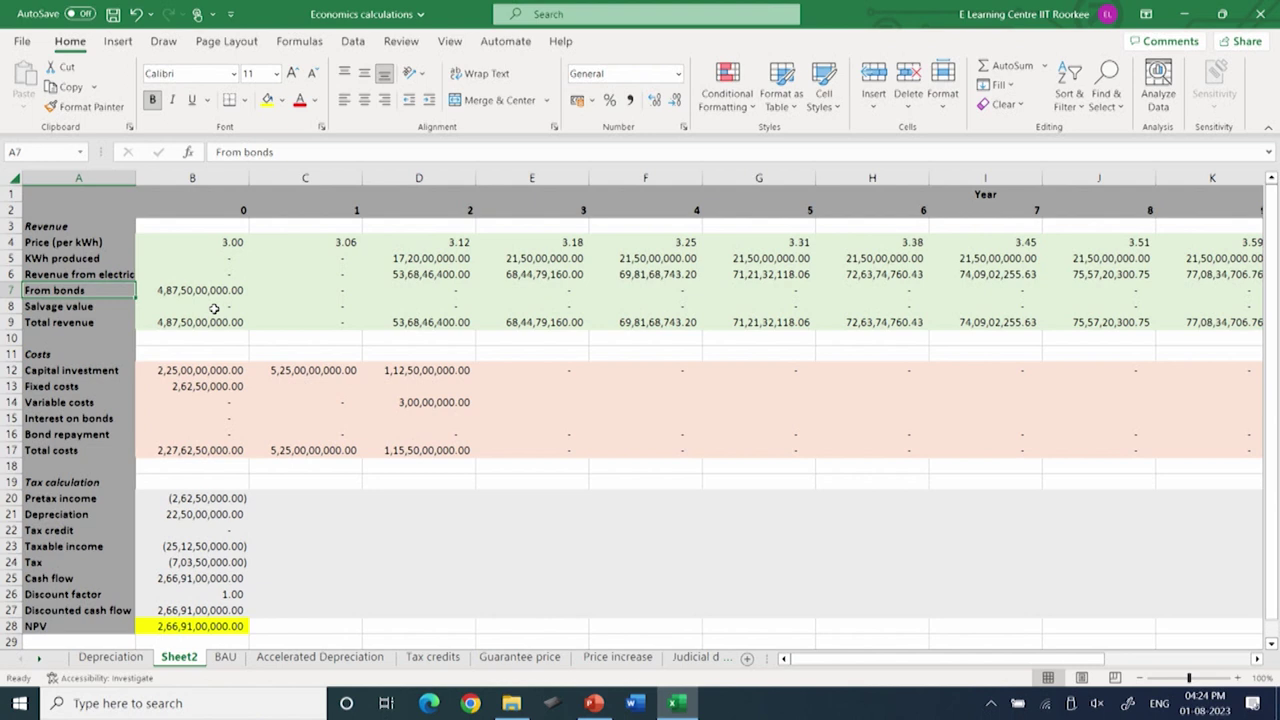
# - Recheck the year 0 bond revenue and the salvage value entered for year 14
pyautogui.press('Right')
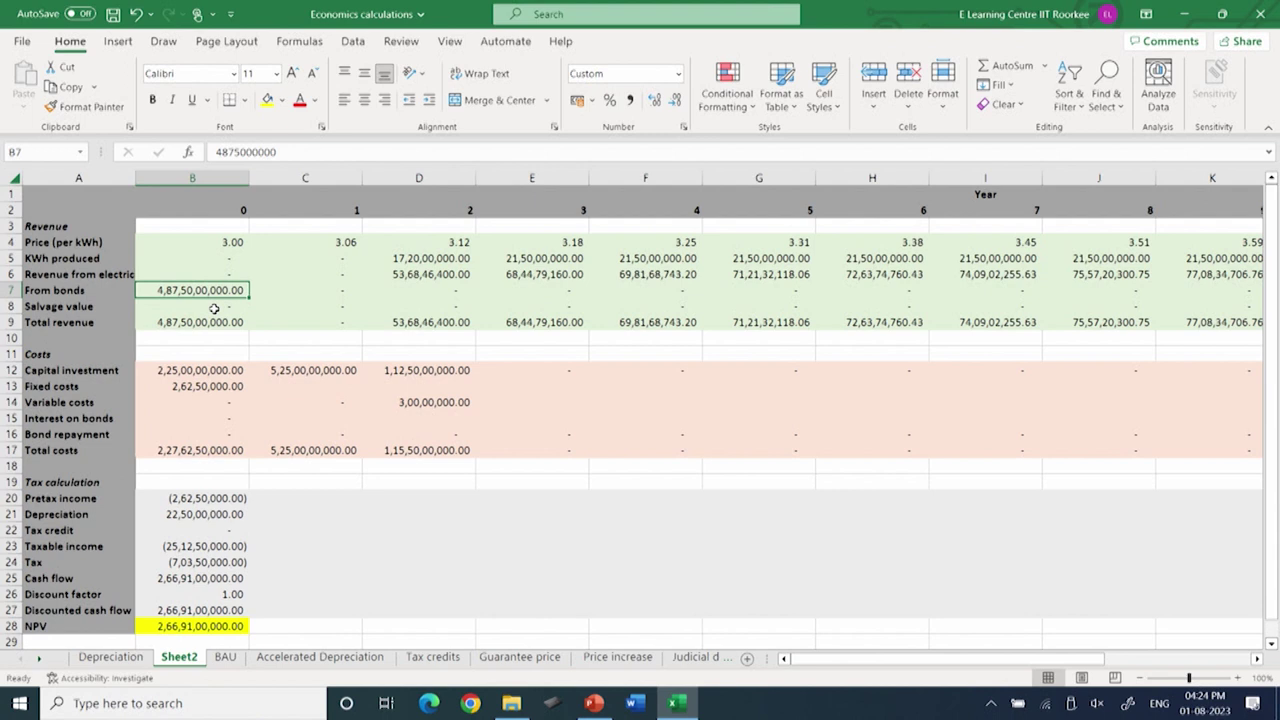
pyautogui.press('Down')
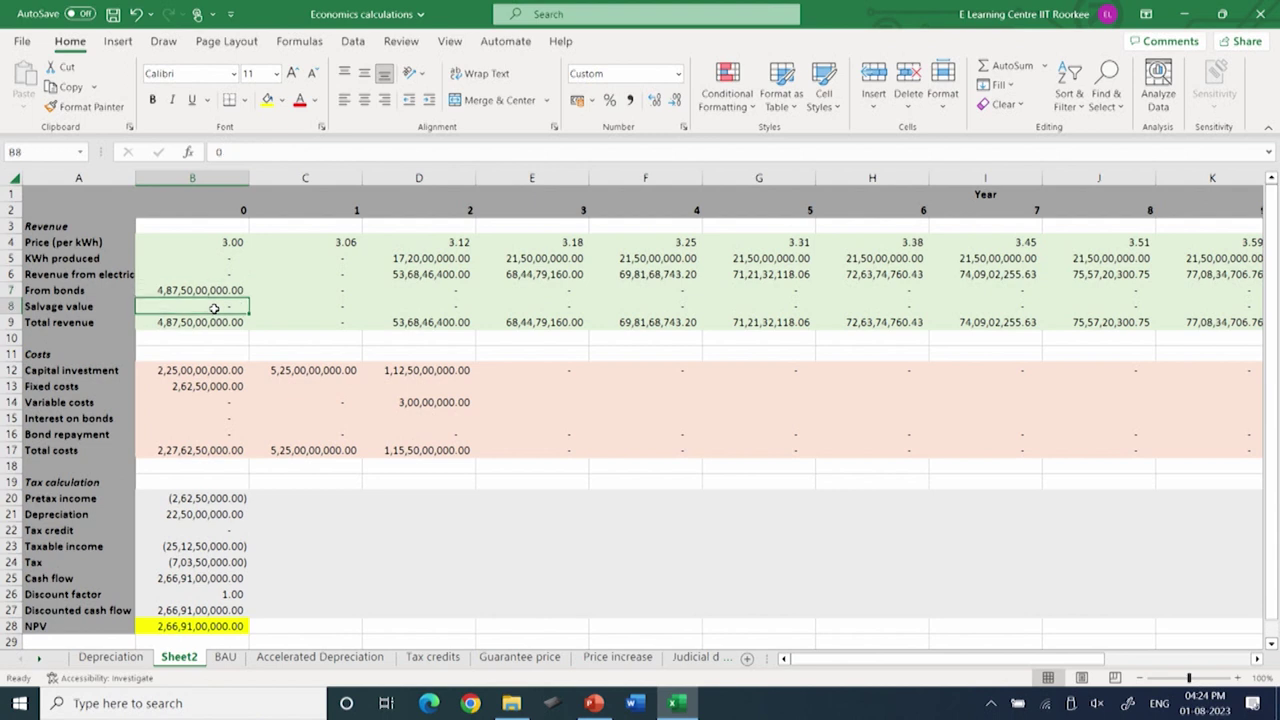
pyautogui.press('Right')
pyautogui.press('Right')
pyautogui.press('Right')
pyautogui.press('Right')
pyautogui.press('Right')
pyautogui.press('Right')
pyautogui.press('Right')
pyautogui.press('Right')
pyautogui.press('Right')
pyautogui.press('Right')
pyautogui.press('Right')
pyautogui.press('Right')
pyautogui.press('Right')
pyautogui.press('Right')
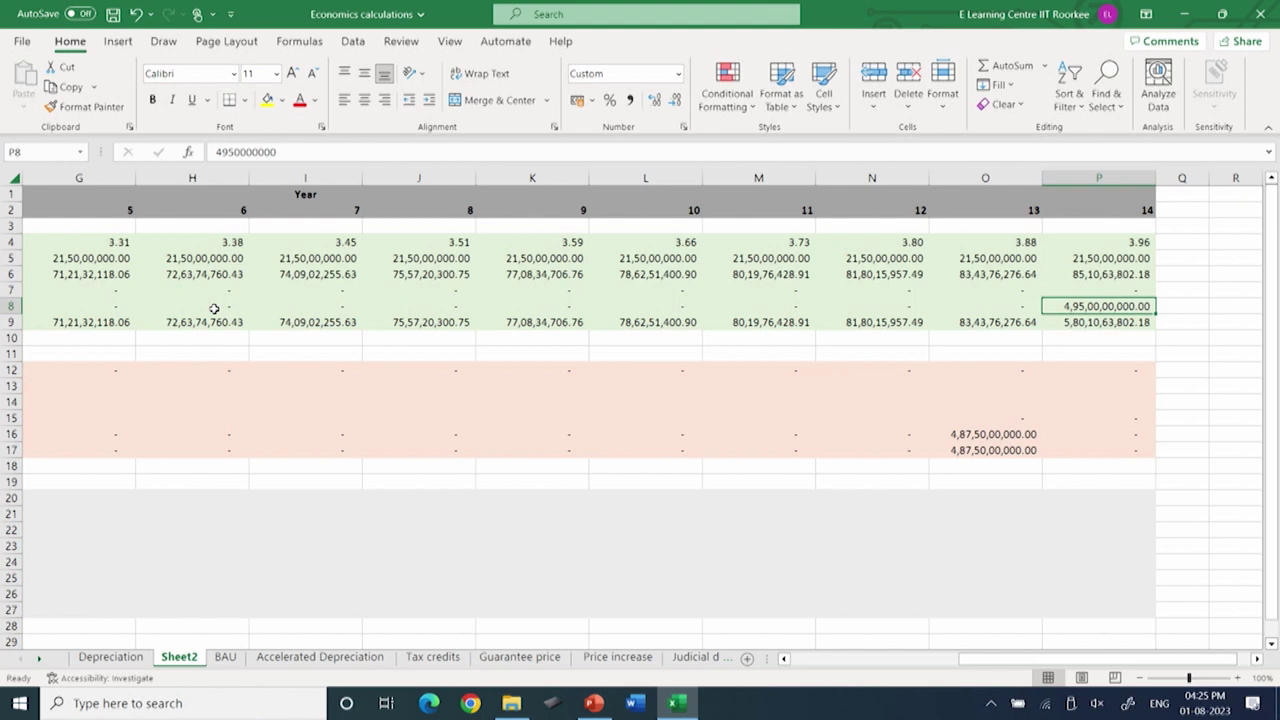
# - Inspect the formula behind the year 0 total revenue
pyautogui.press('Left')
pyautogui.press('Home')
pyautogui.press('Down')
pyautogui.press('Right')
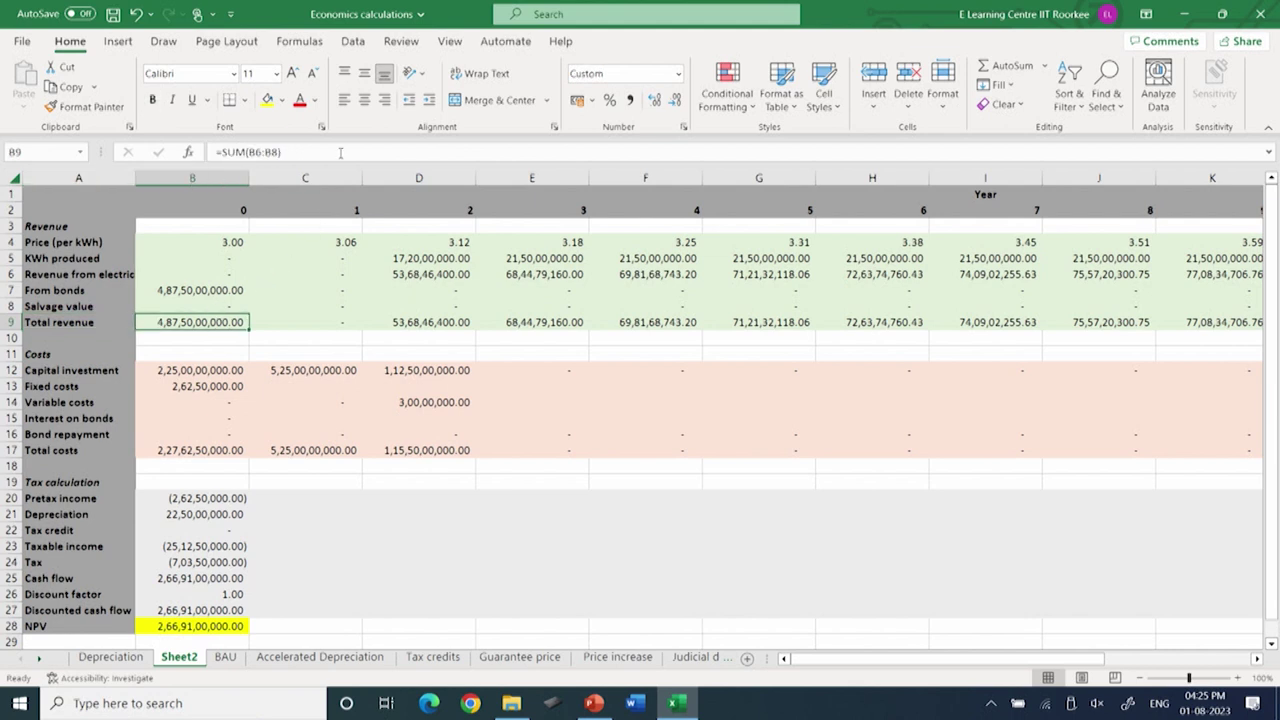
# - Check which cells the year 0 total revenue sums, and go through the total revenue formulas up to year 14
pyautogui.click(327, 160)
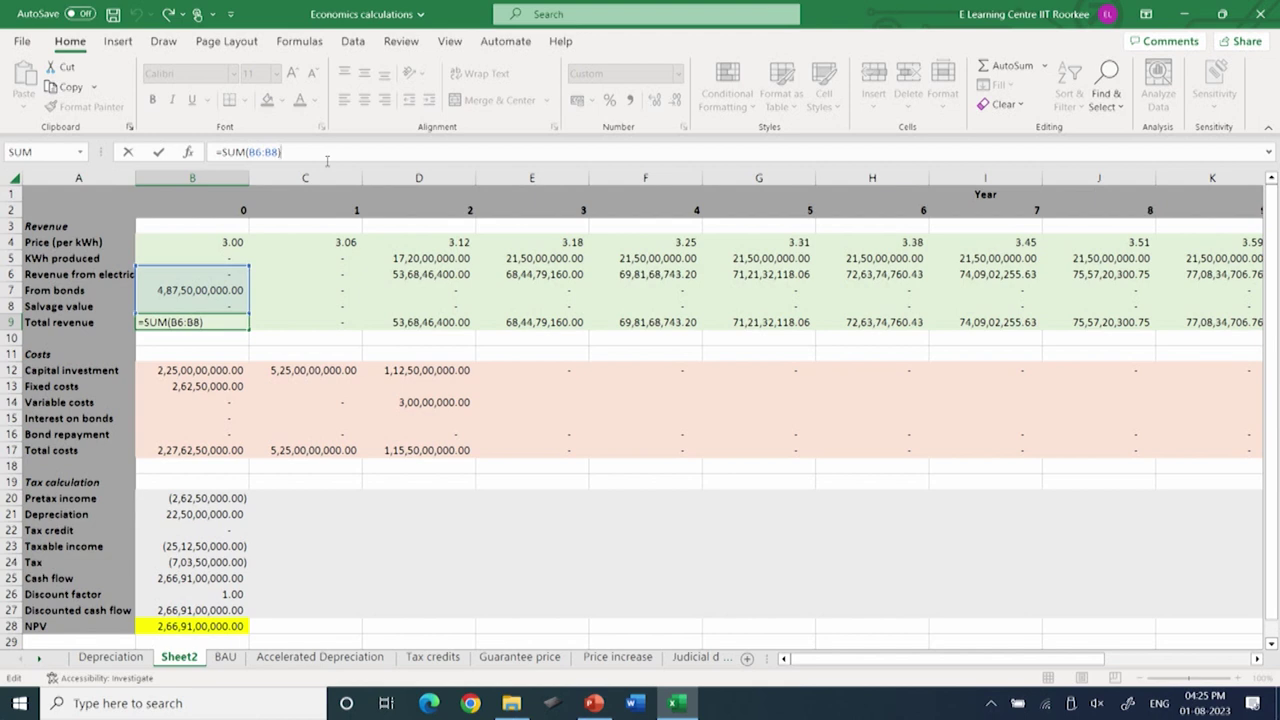
pyautogui.click(402, 333)
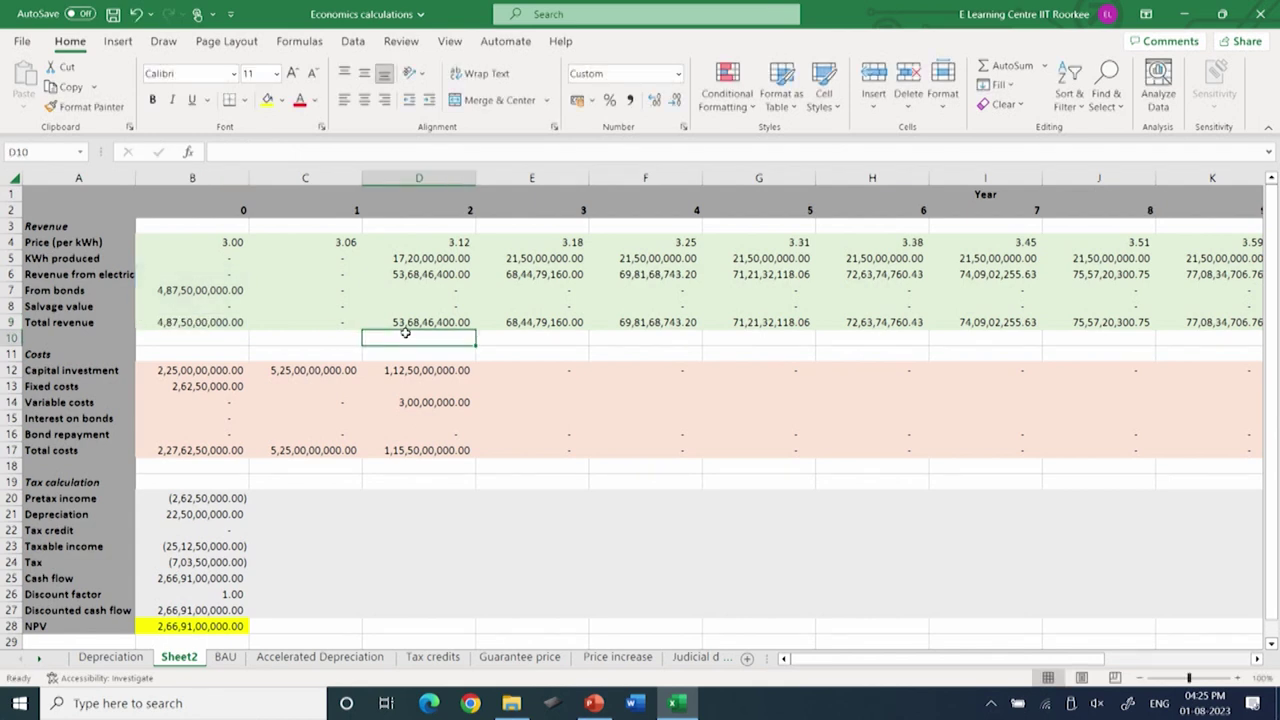
pyautogui.click(197, 324)
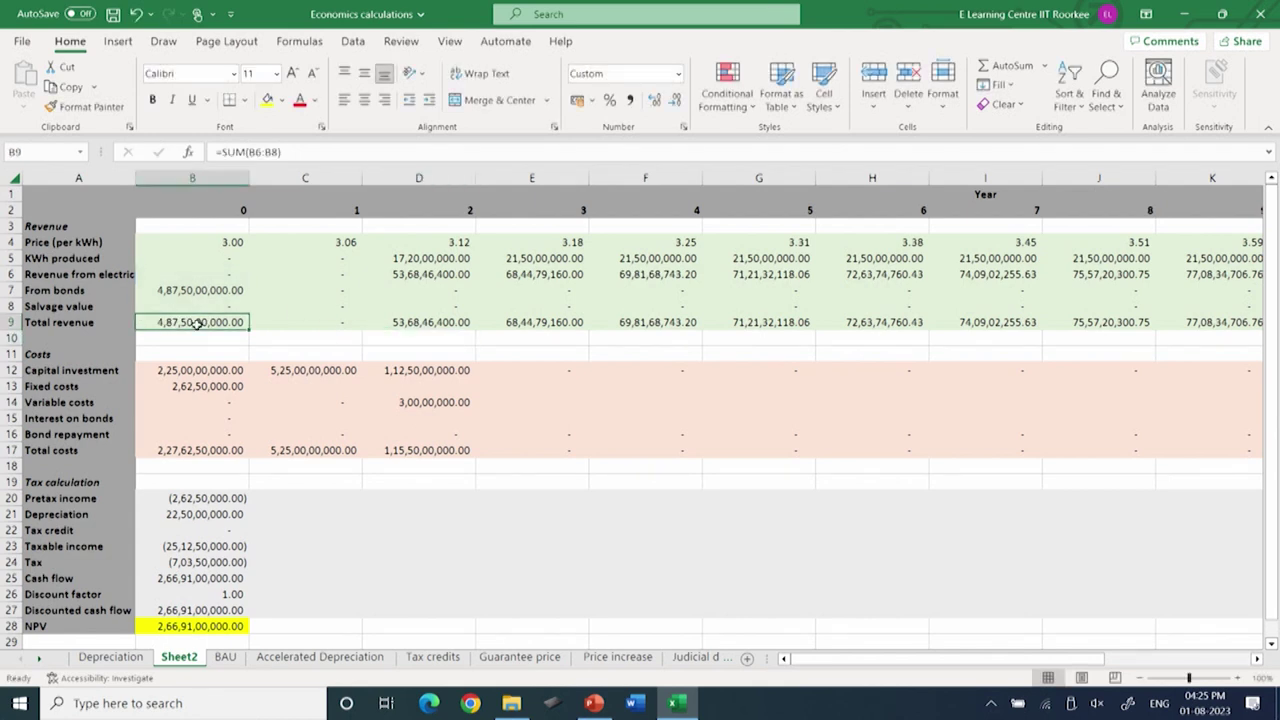
pyautogui.press('Right')
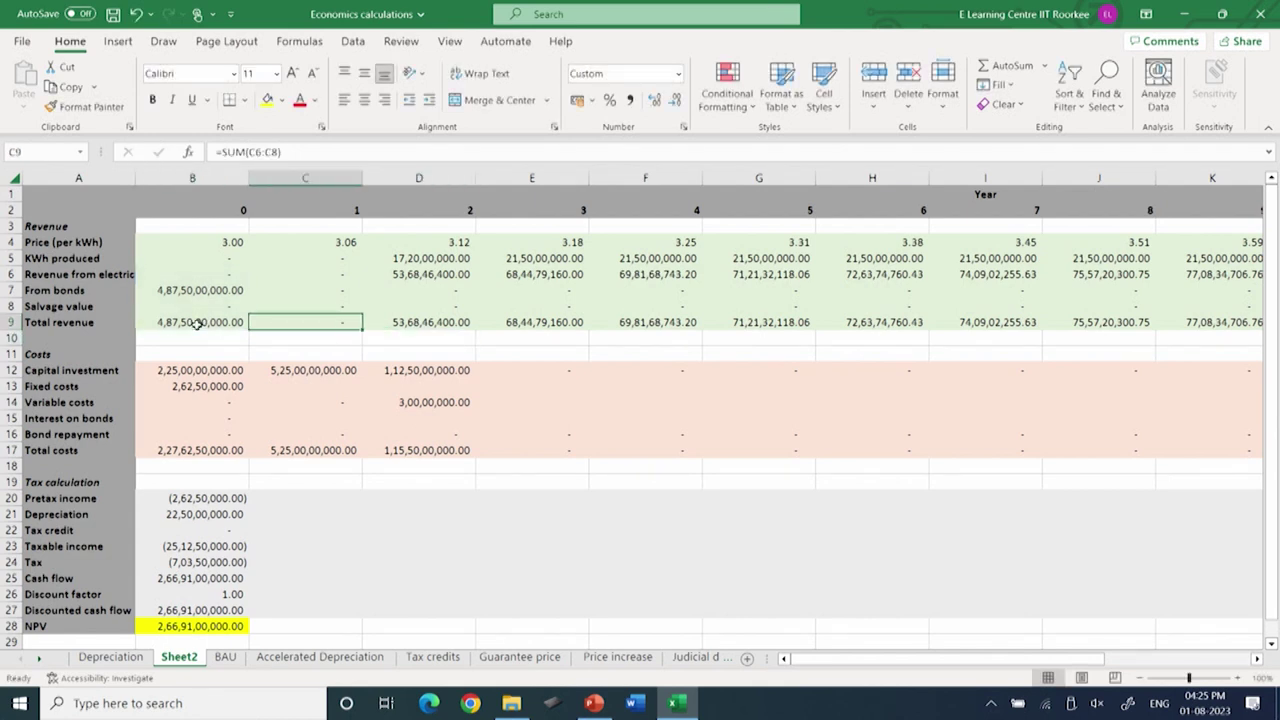
pyautogui.press('Right')
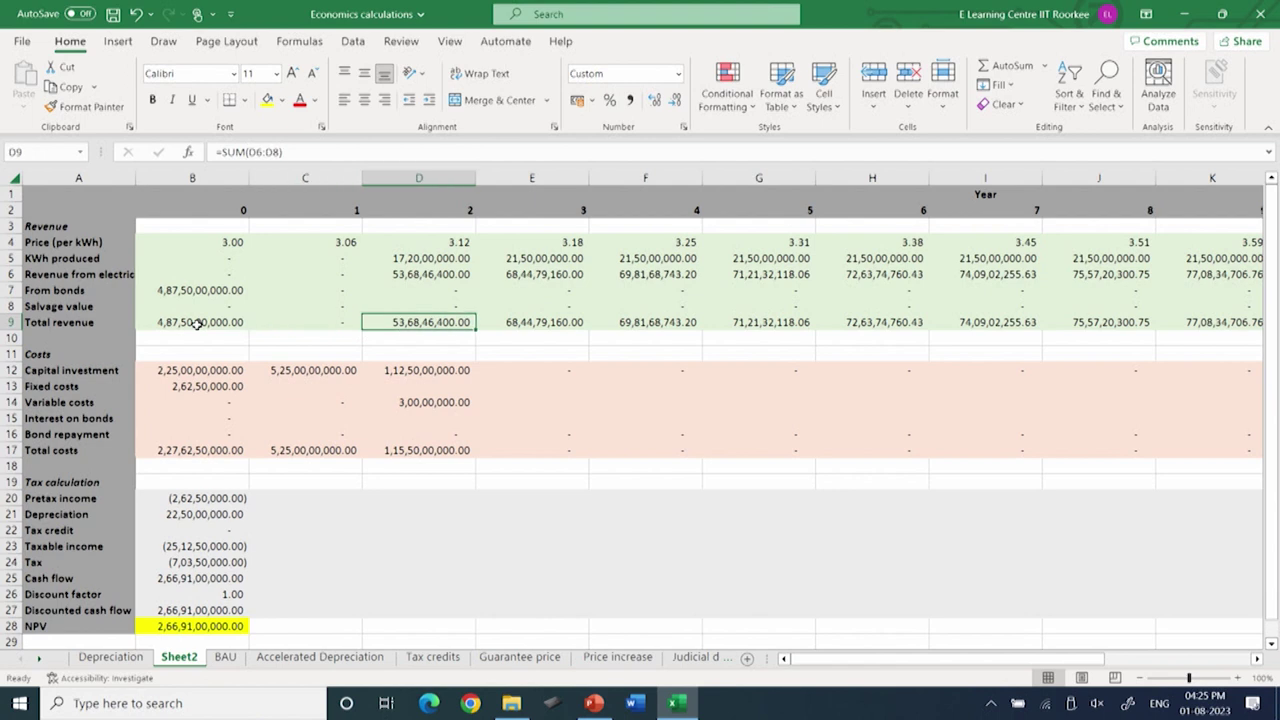
pyautogui.press('Right')
pyautogui.press('Right')
pyautogui.press('Right')
pyautogui.press('Right')
pyautogui.press('Right')
pyautogui.press('Right')
pyautogui.press('Right')
pyautogui.press('Right')
pyautogui.press('Right')
pyautogui.press('Right')
pyautogui.press('Right')
pyautogui.press('Right')
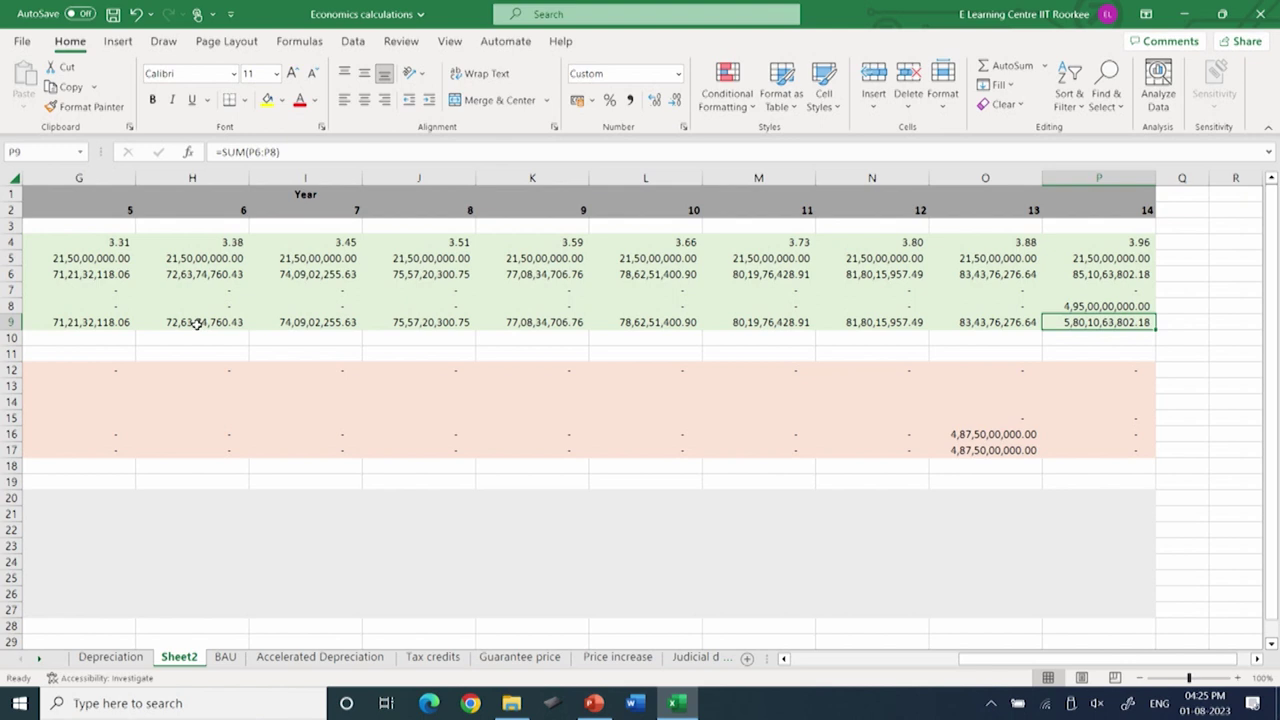
# - Review the capital investment entries for years 0 to 2 and move to the year 1 fixed costs cell
pyautogui.press('Left')
pyautogui.press('Home')
pyautogui.press('Down')
pyautogui.press('Down')
pyautogui.press('Down')
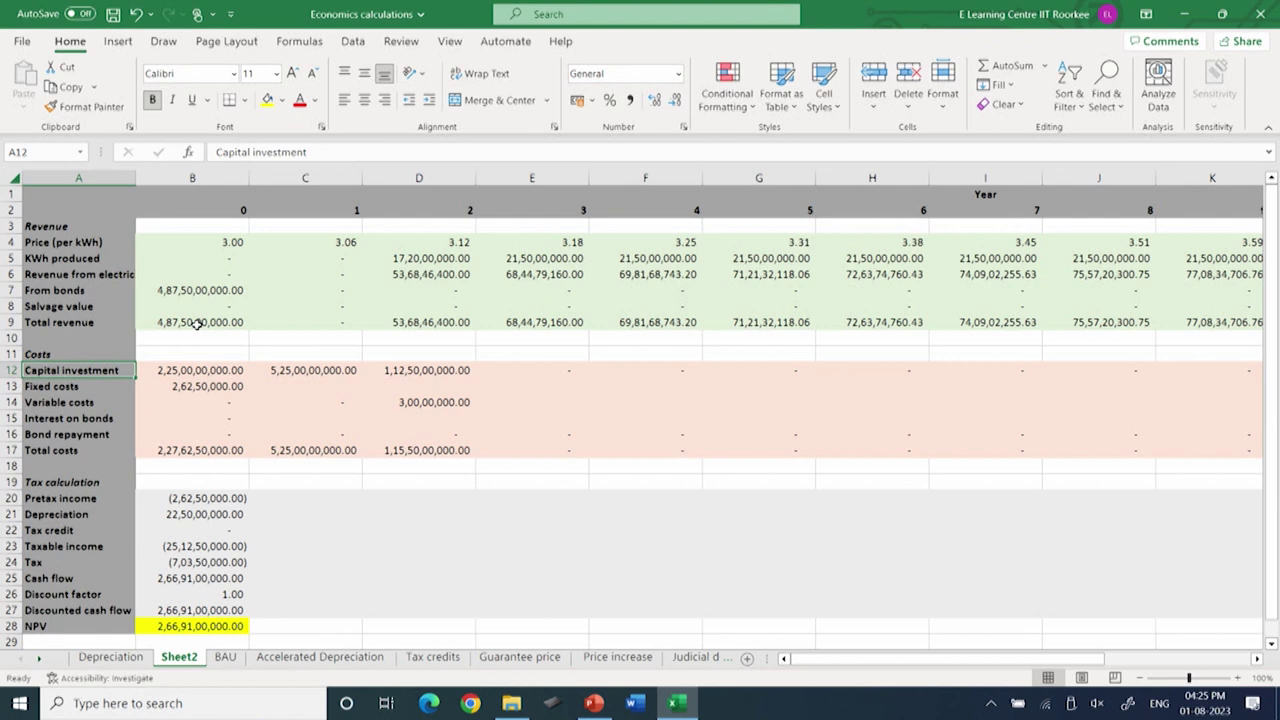
pyautogui.press('Right')
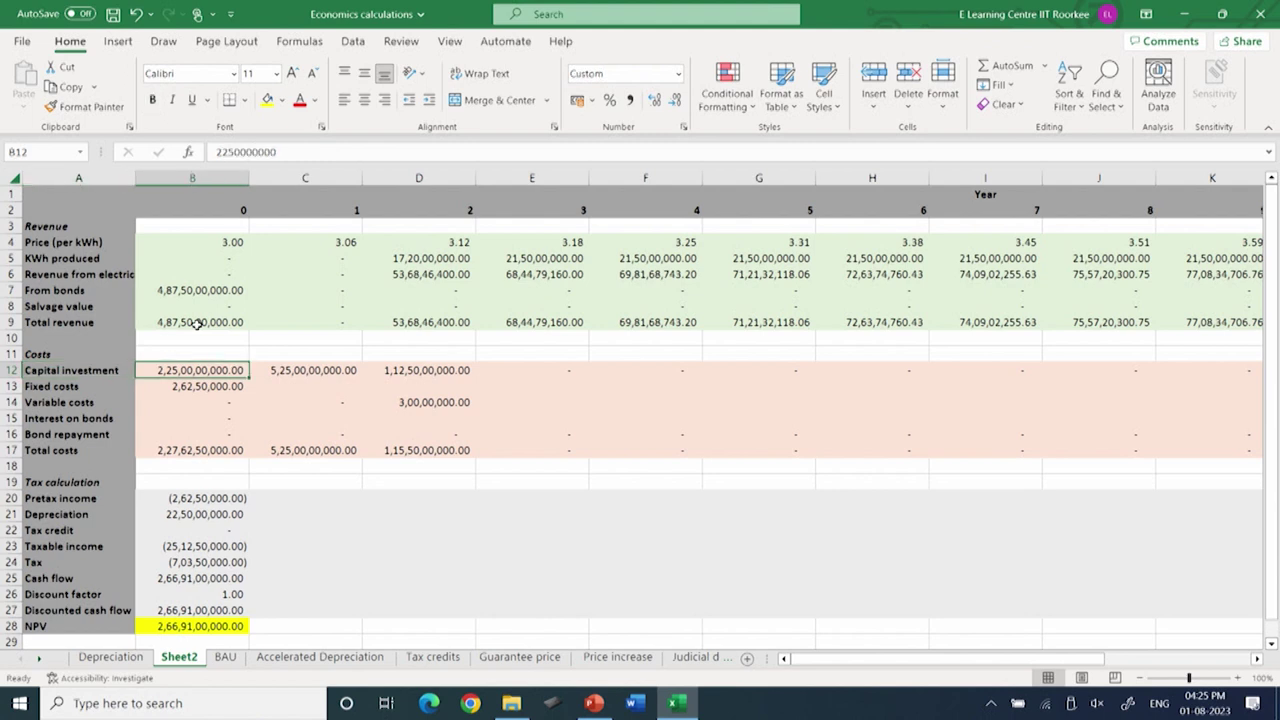
pyautogui.press('Right')
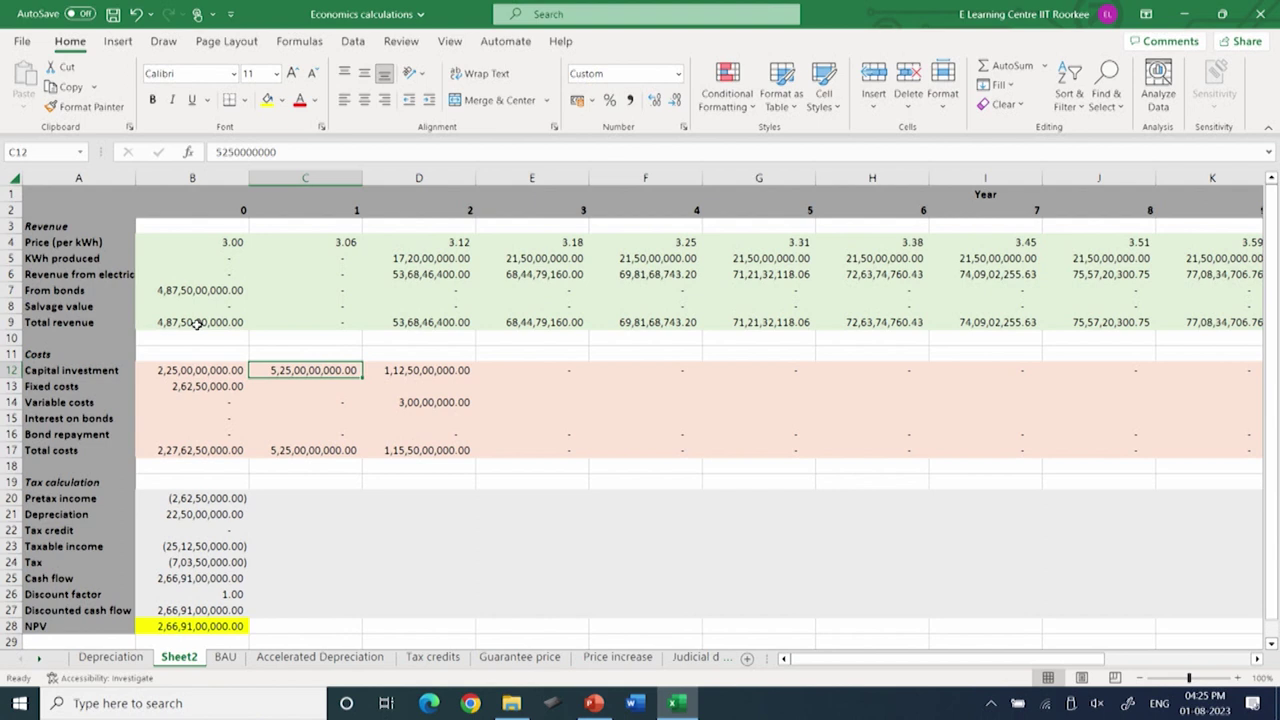
pyautogui.press('Right')
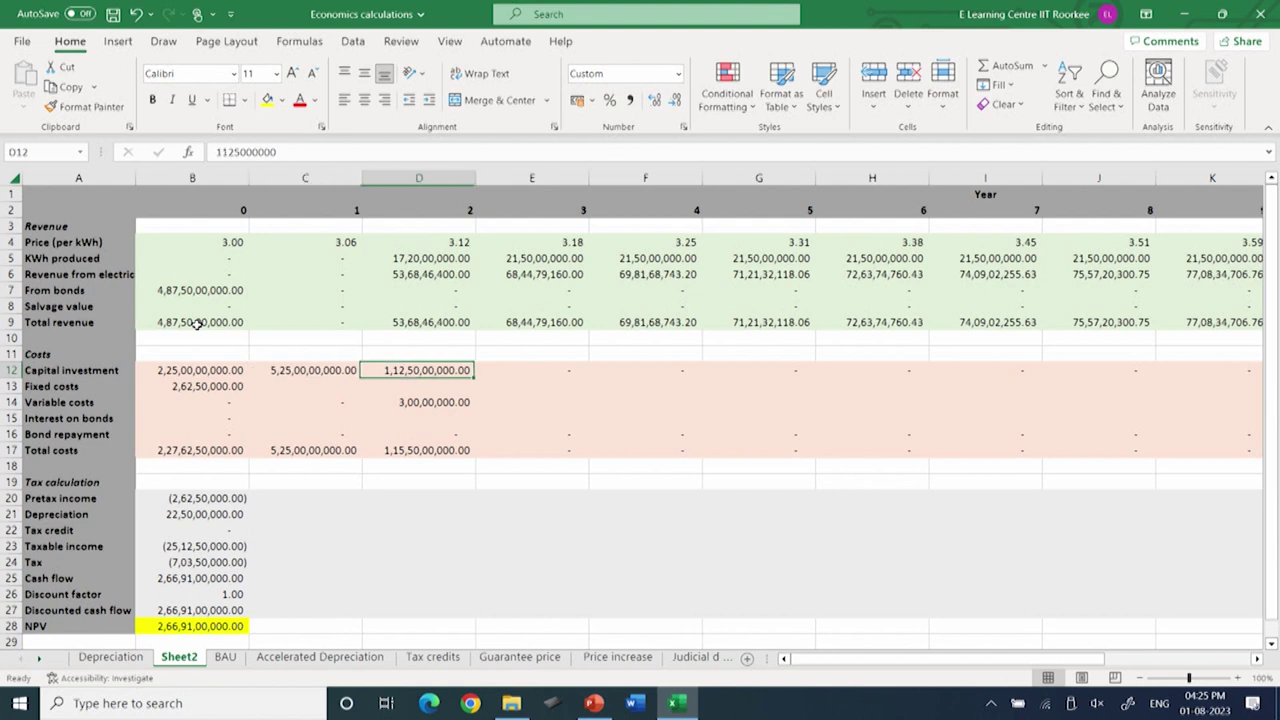
pyautogui.press('Right')
pyautogui.press('Left')
pyautogui.press('Down')
pyautogui.press('Left')
pyautogui.press('Left')
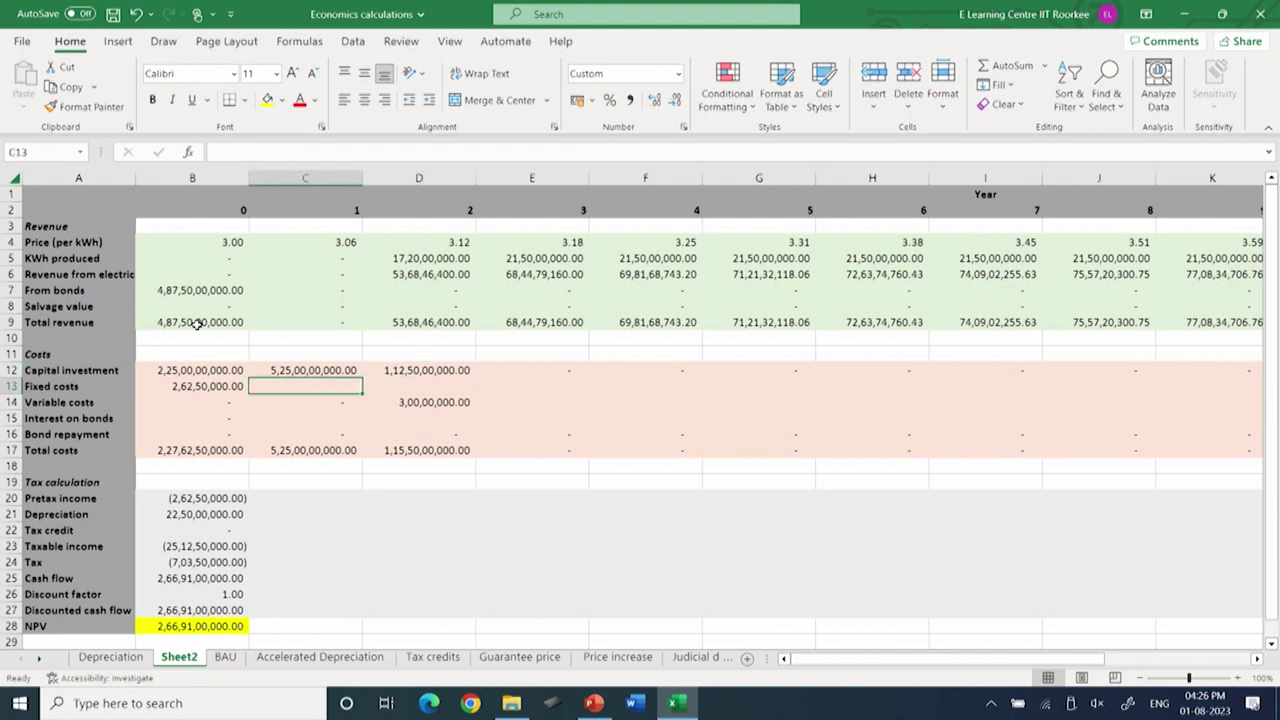
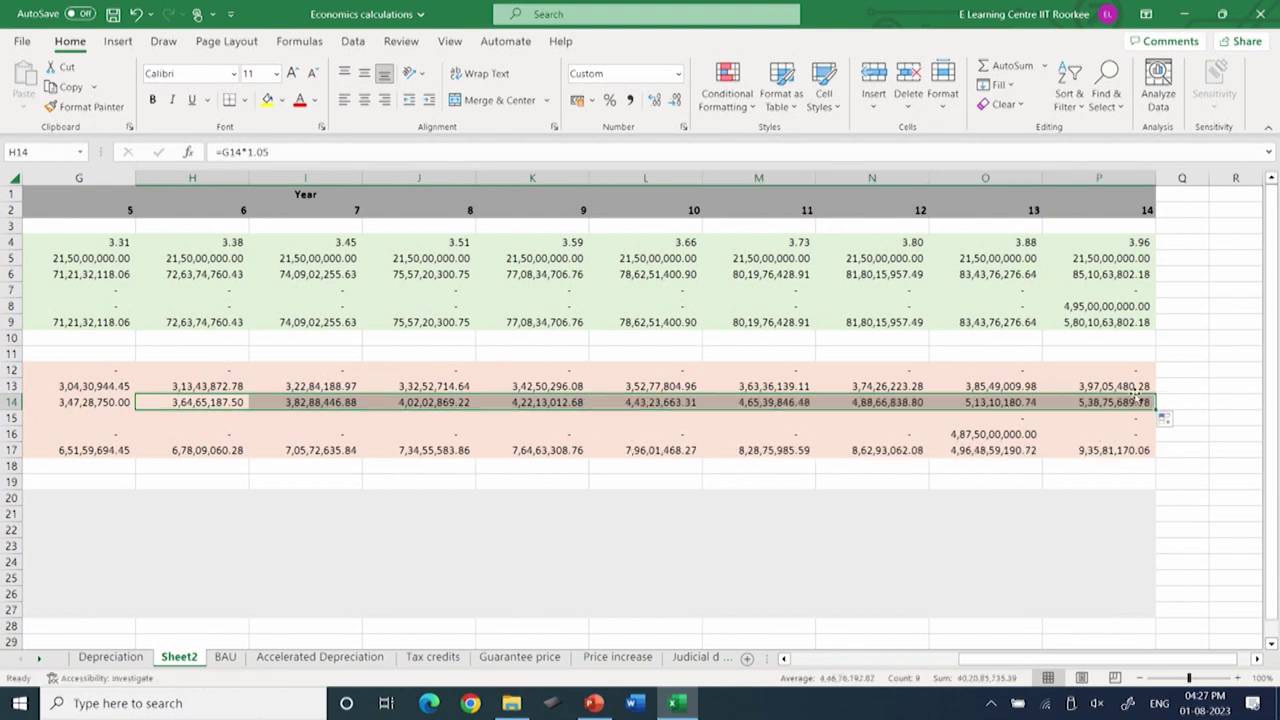
# - Enter the year 1 interest on bonds as =$B$7*0.06, with an absolute reference to the year 0 bond revenue
pyautogui.hscroll(-3, 964, 638)
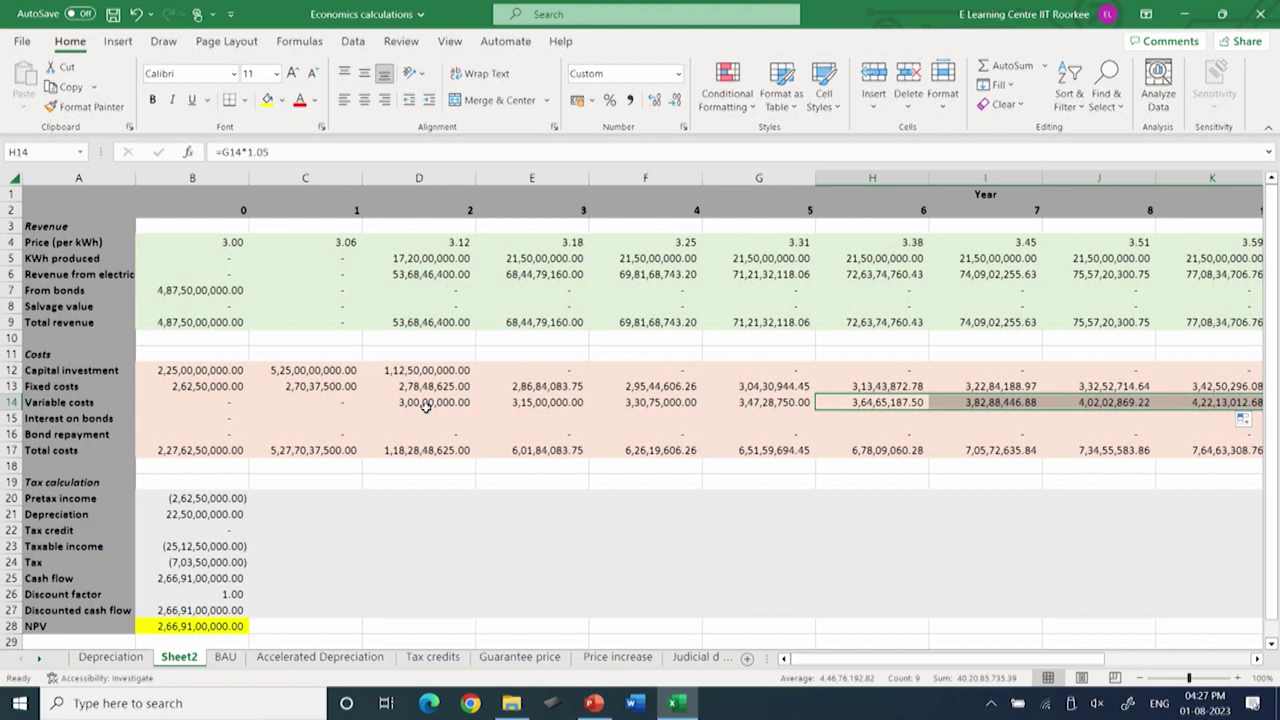
pyautogui.click(310, 421)
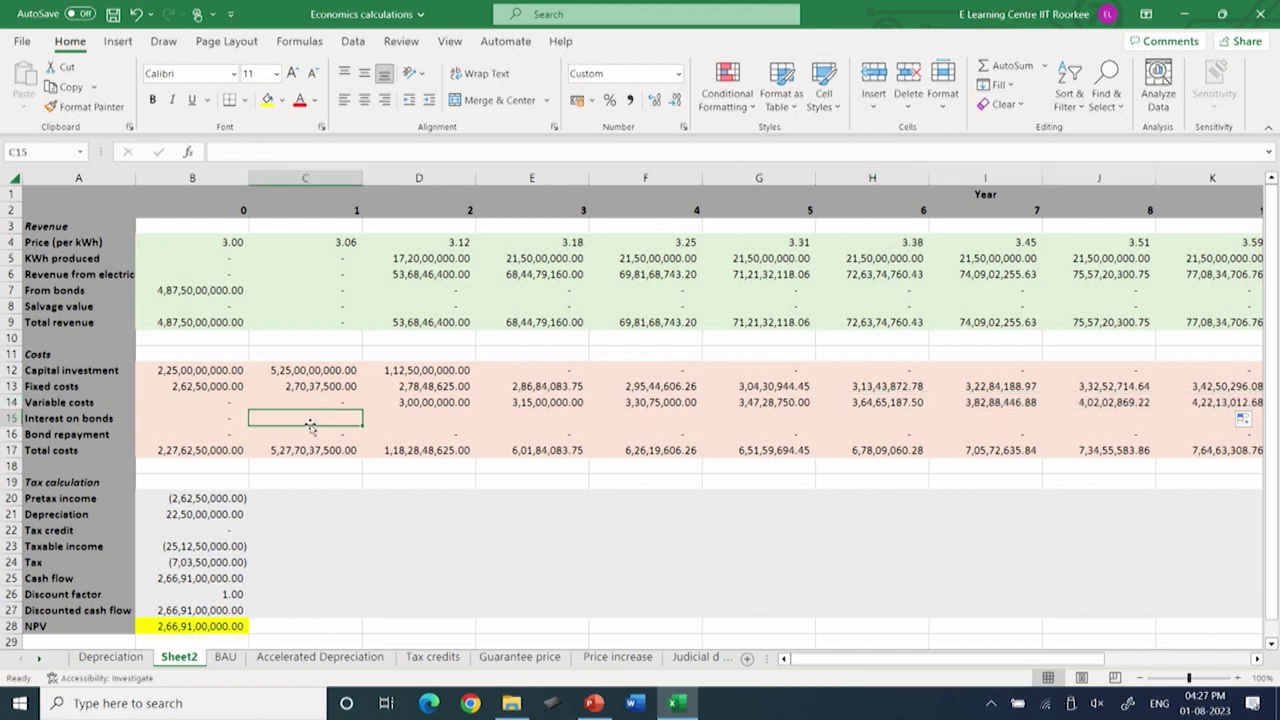
pyautogui.write('=')
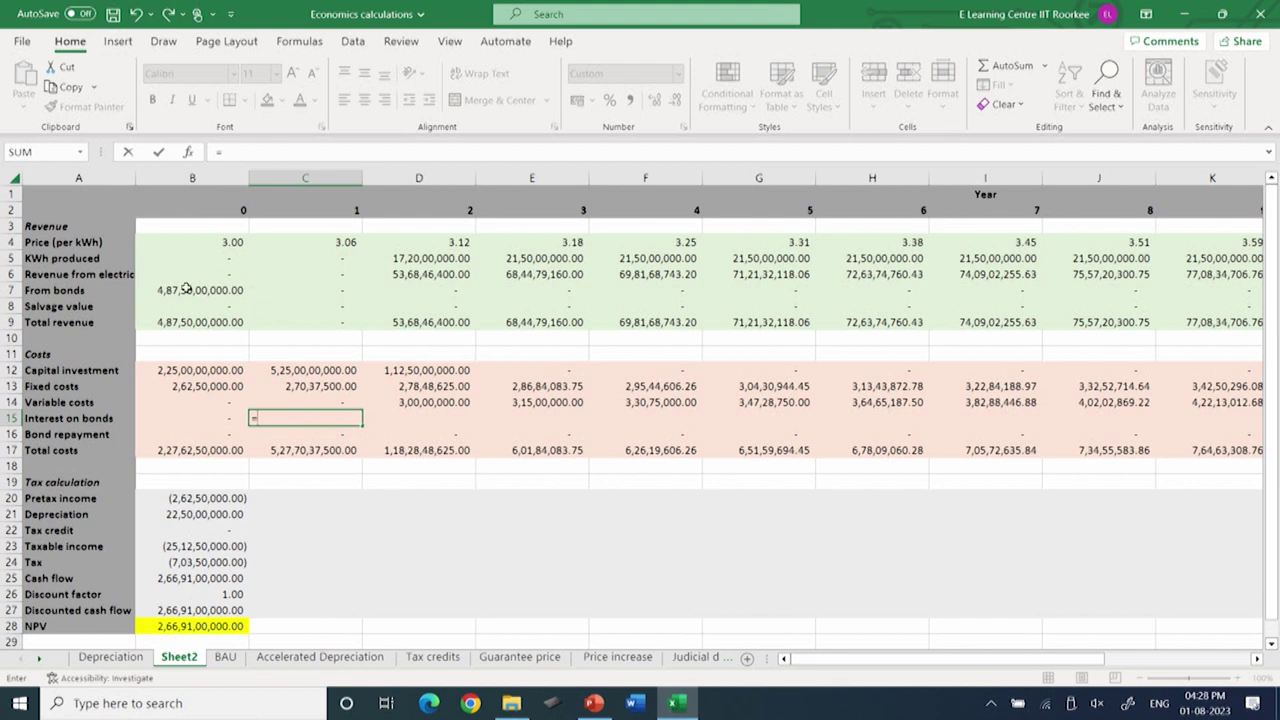
pyautogui.click(176, 292)
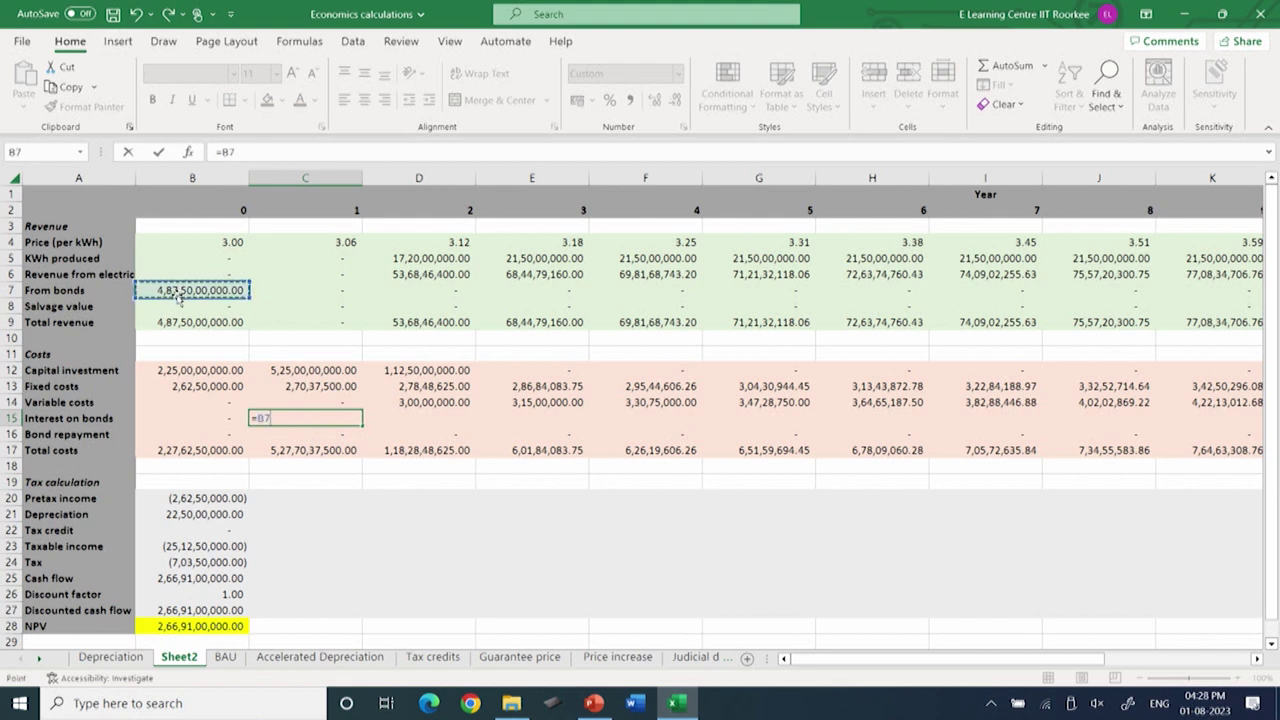
pyautogui.click(224, 153)
pyautogui.write('$')
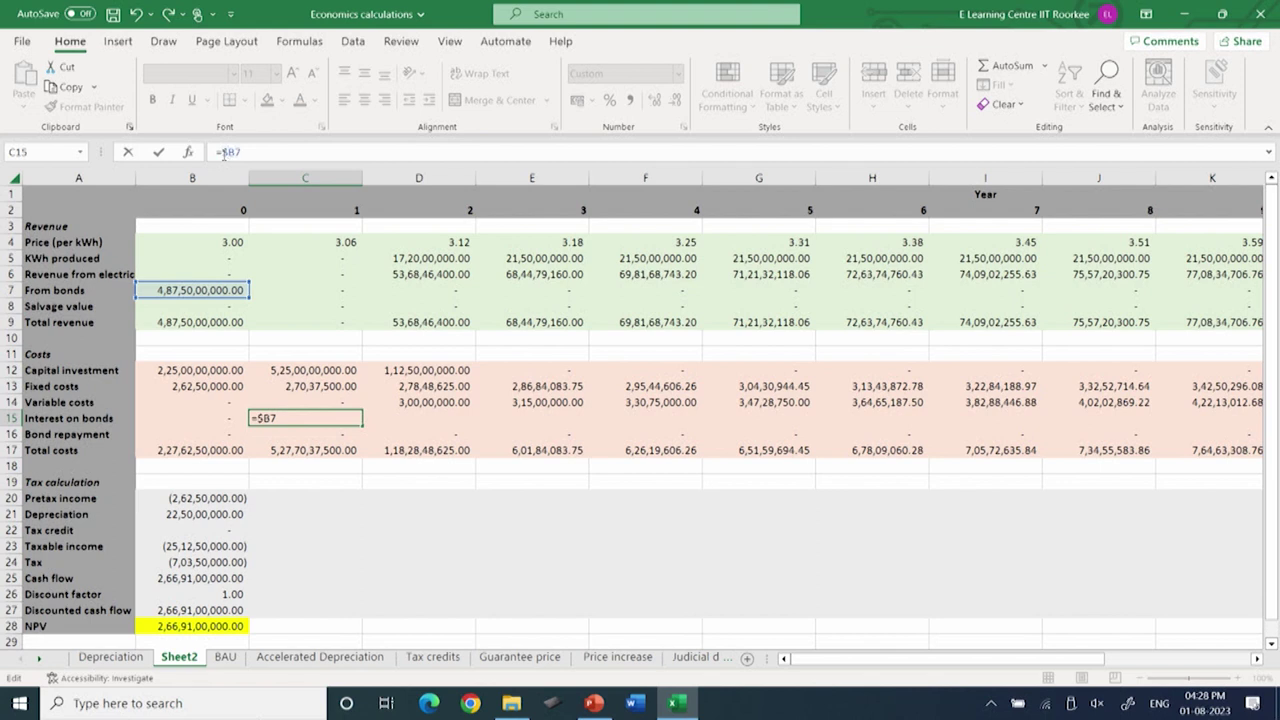
pyautogui.press('Right')
pyautogui.write('$')
pyautogui.press('Right')
pyautogui.write('*.0')
pyautogui.write('6')
pyautogui.press('Return')
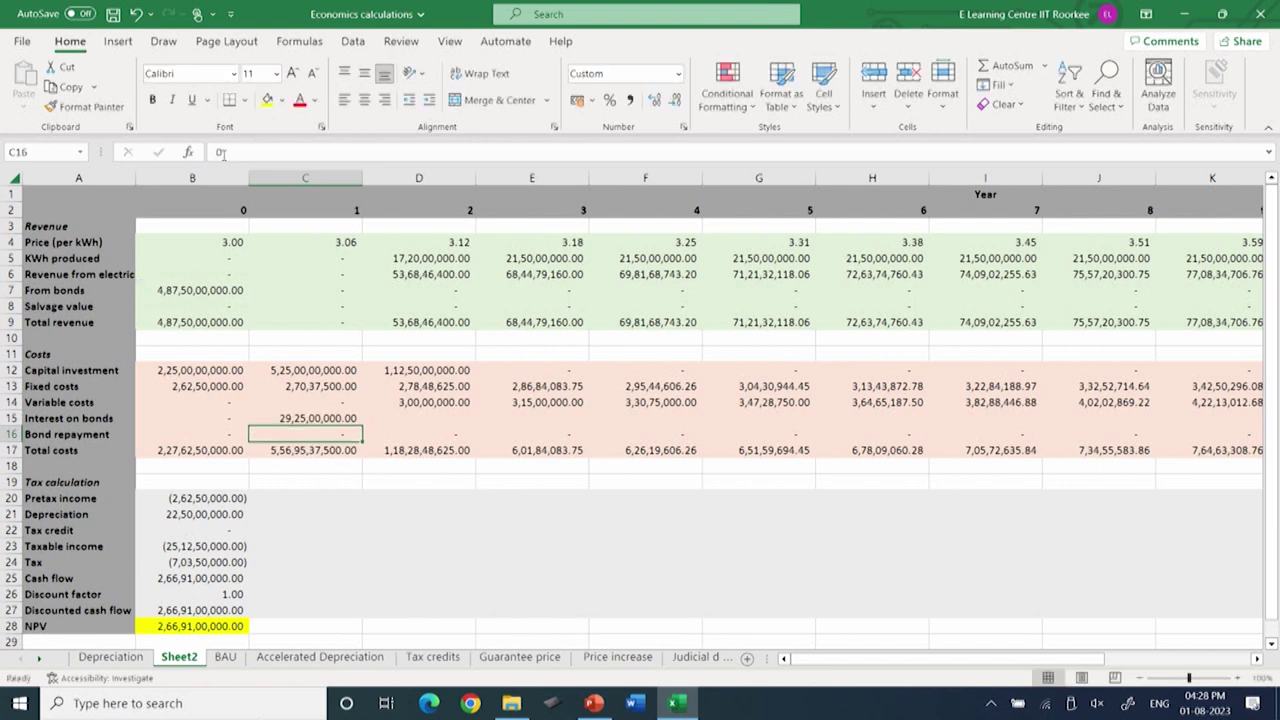
# - Copy the year 1 bond interest formula along the row through year 13, and clear the year 13 entry
pyautogui.click(314, 420)
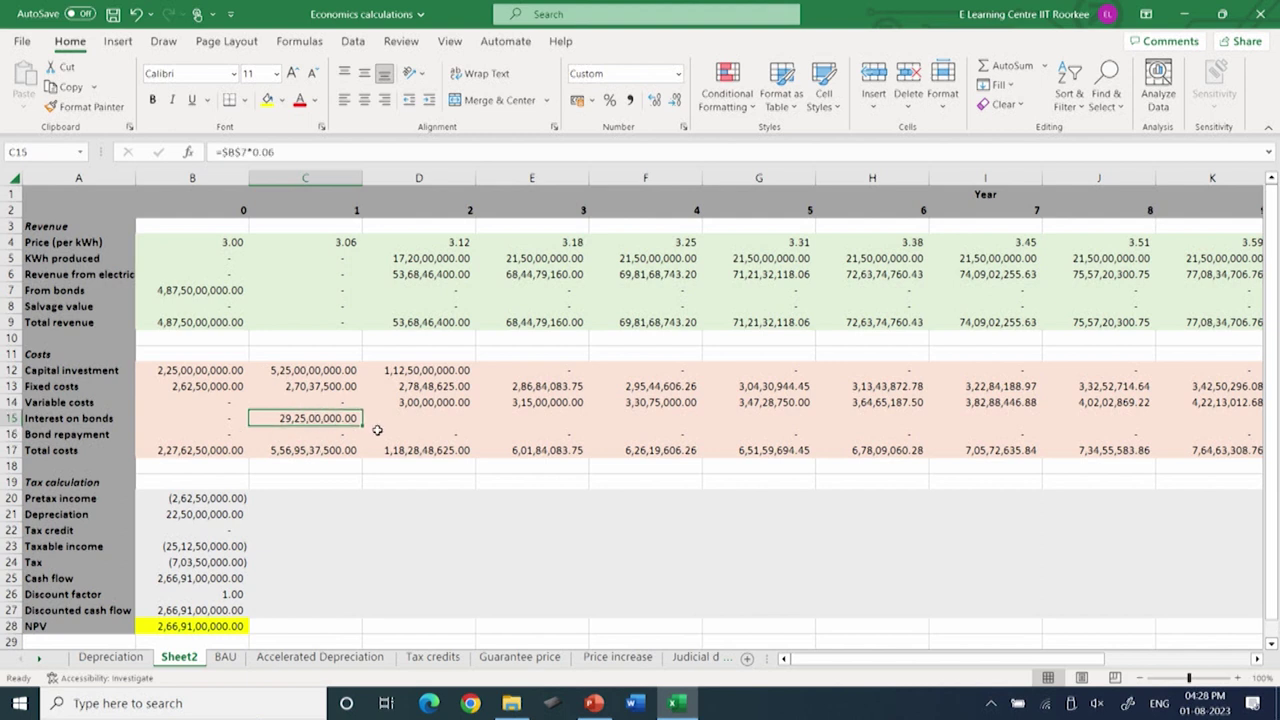
pyautogui.moveTo(365, 427); pyautogui.dragTo(1030, 421)
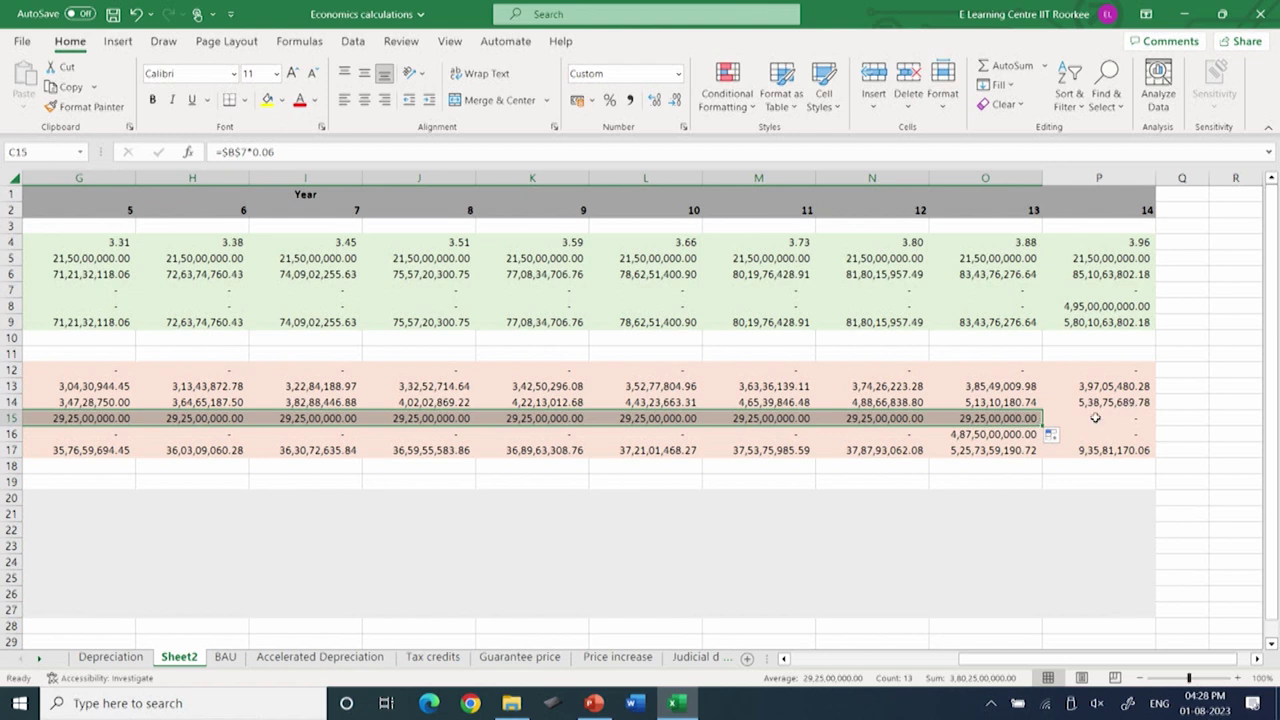
pyautogui.click(997, 418)
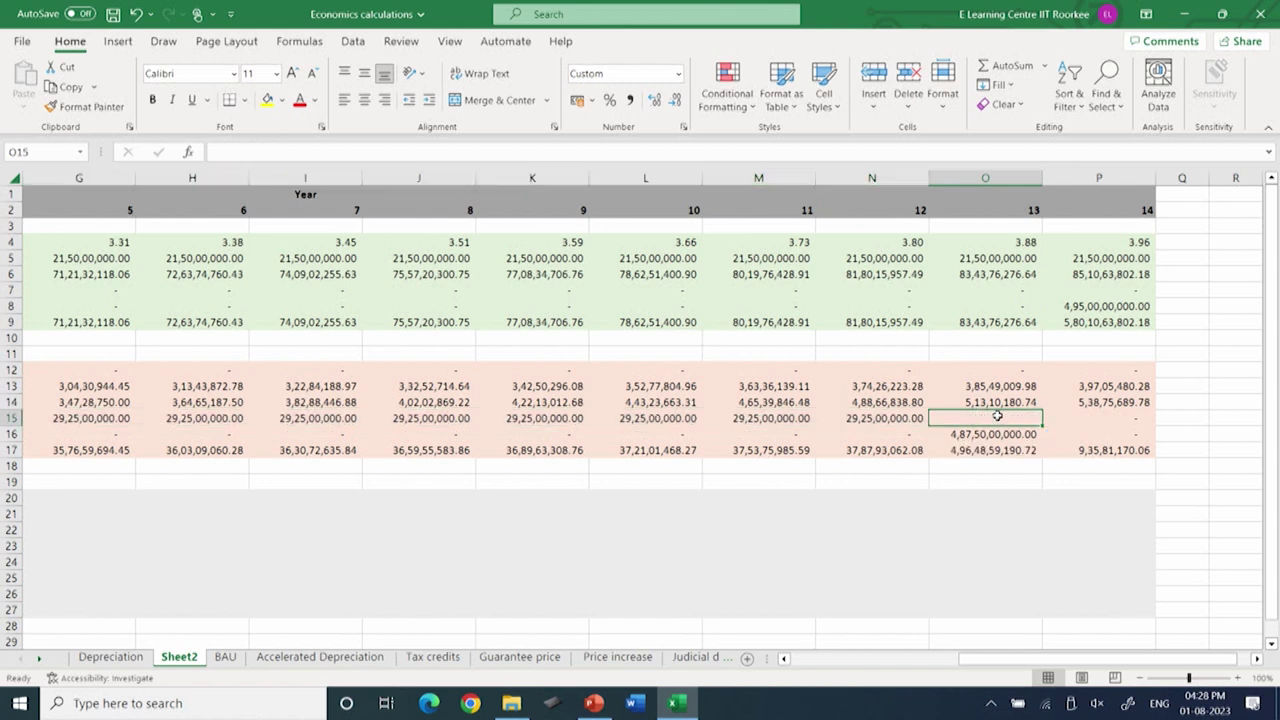
# - Review the interest on bonds from year 1 to year 12 and the bond repayment entered in year 13
pyautogui.moveTo(1000, 658); pyautogui.dragTo(776, 681)
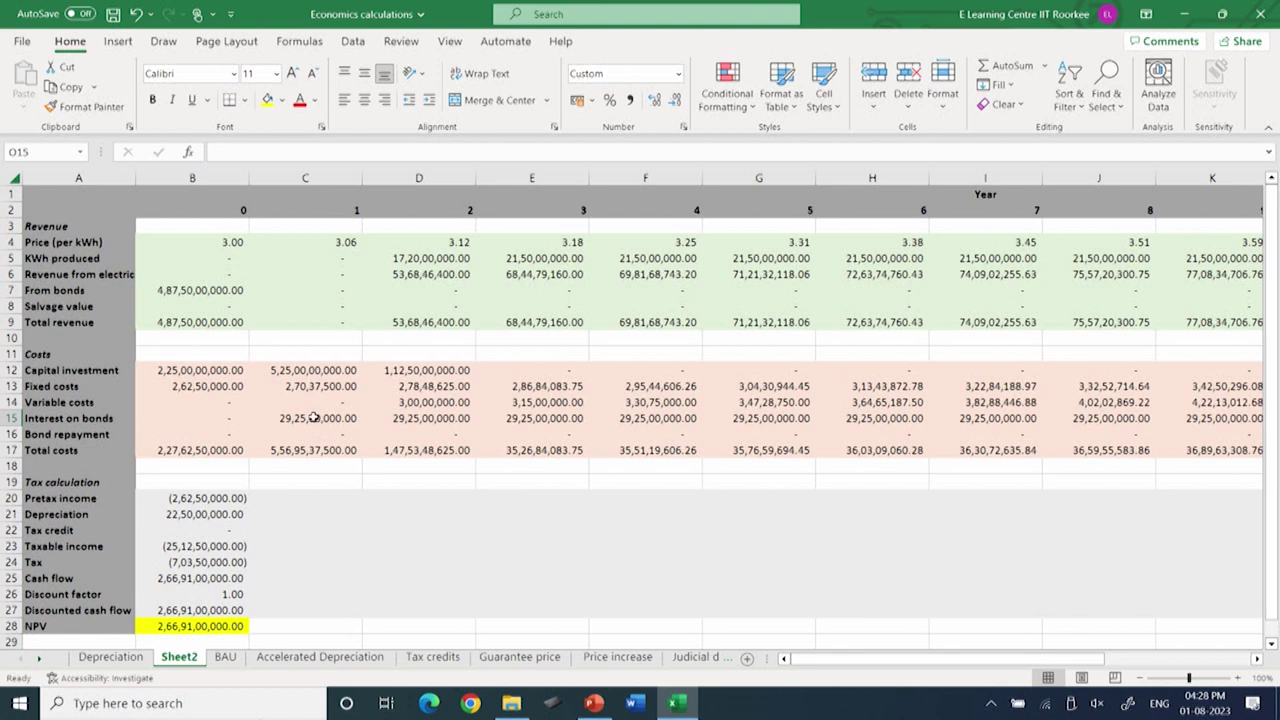
pyautogui.press('Right')
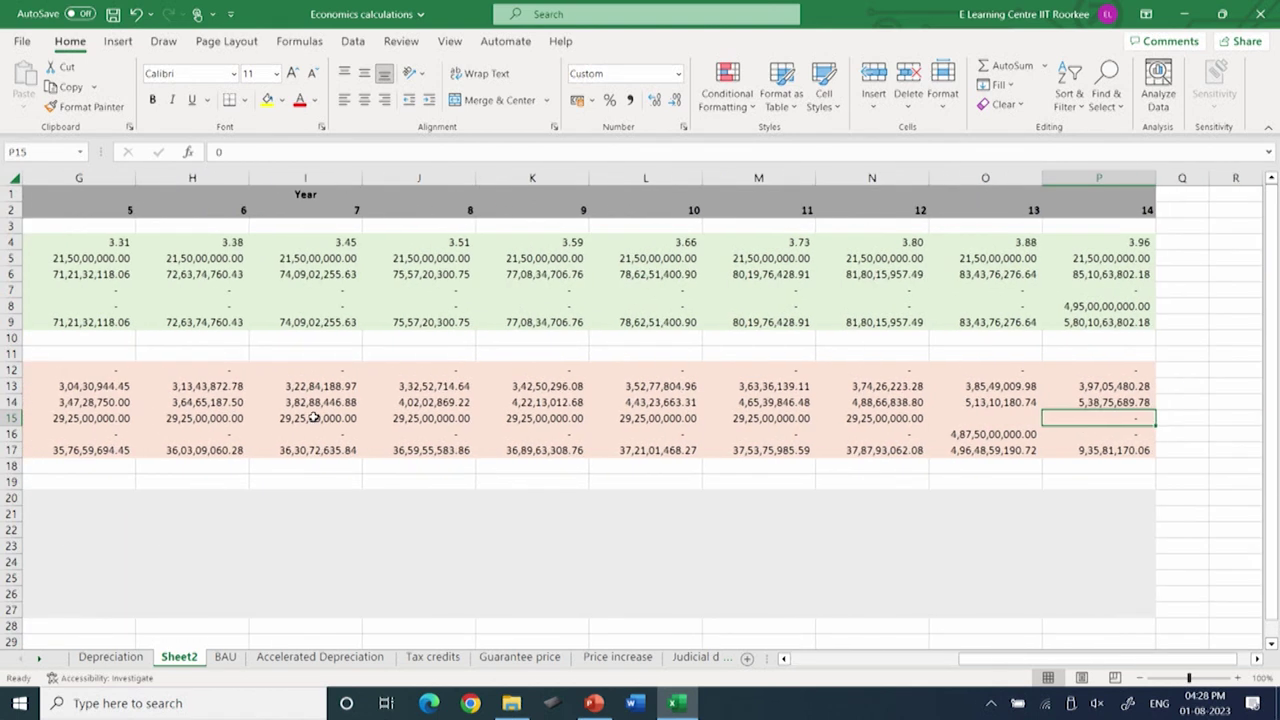
pyautogui.click(896, 421)
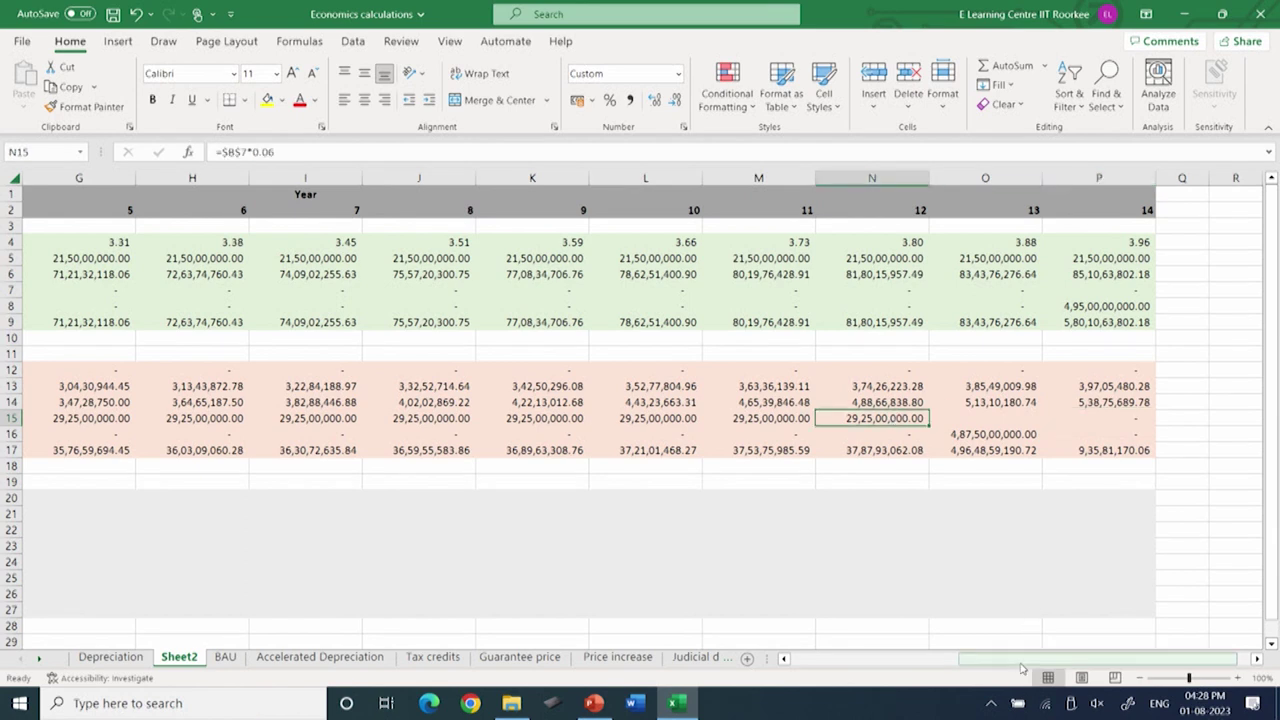
pyautogui.moveTo(1022, 668); pyautogui.dragTo(1076, 668)
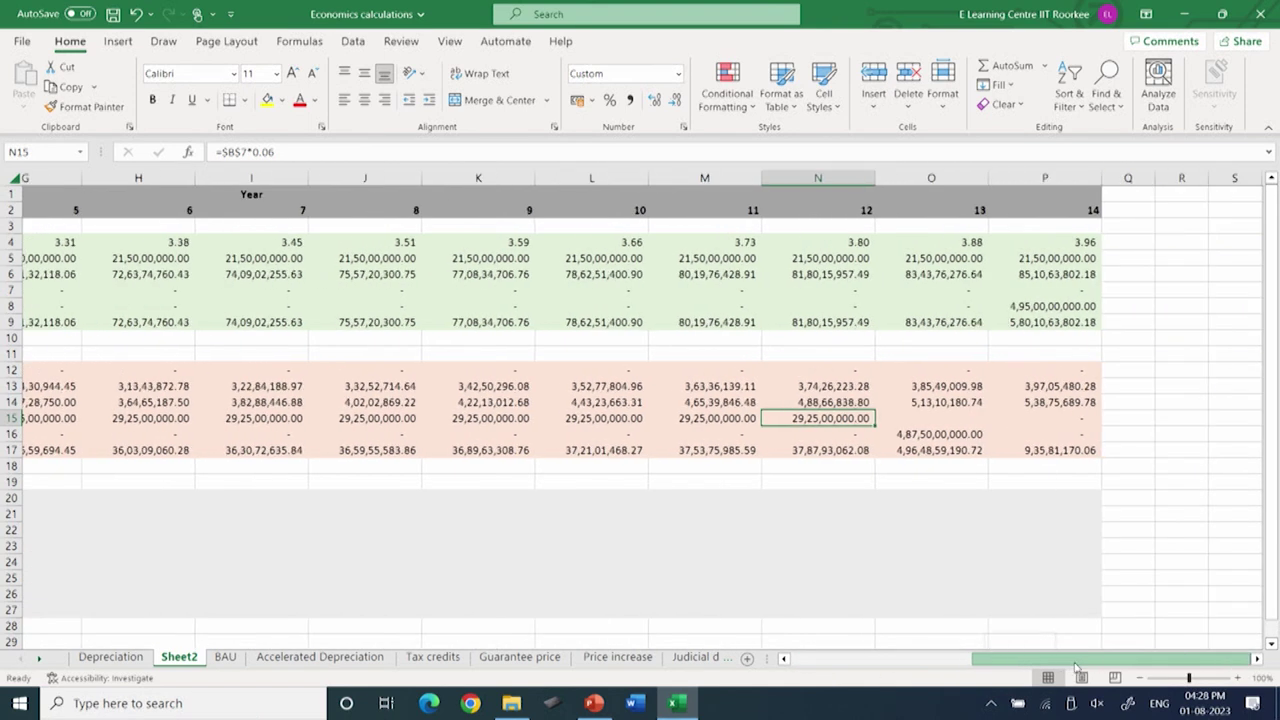
pyautogui.click(924, 436)
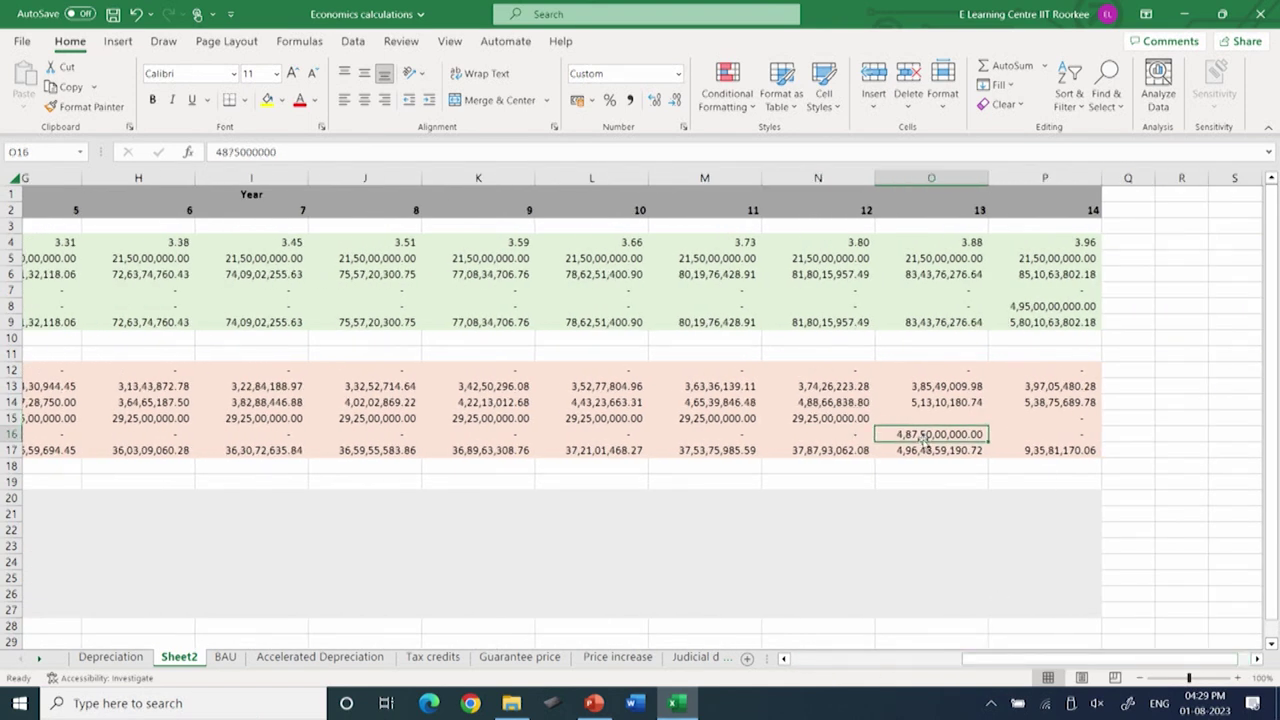
pyautogui.hotkey('ctrl', 'Left')
pyautogui.hotkey('ctrl', 'Left')
pyautogui.hotkey('ctrl', 'Left')
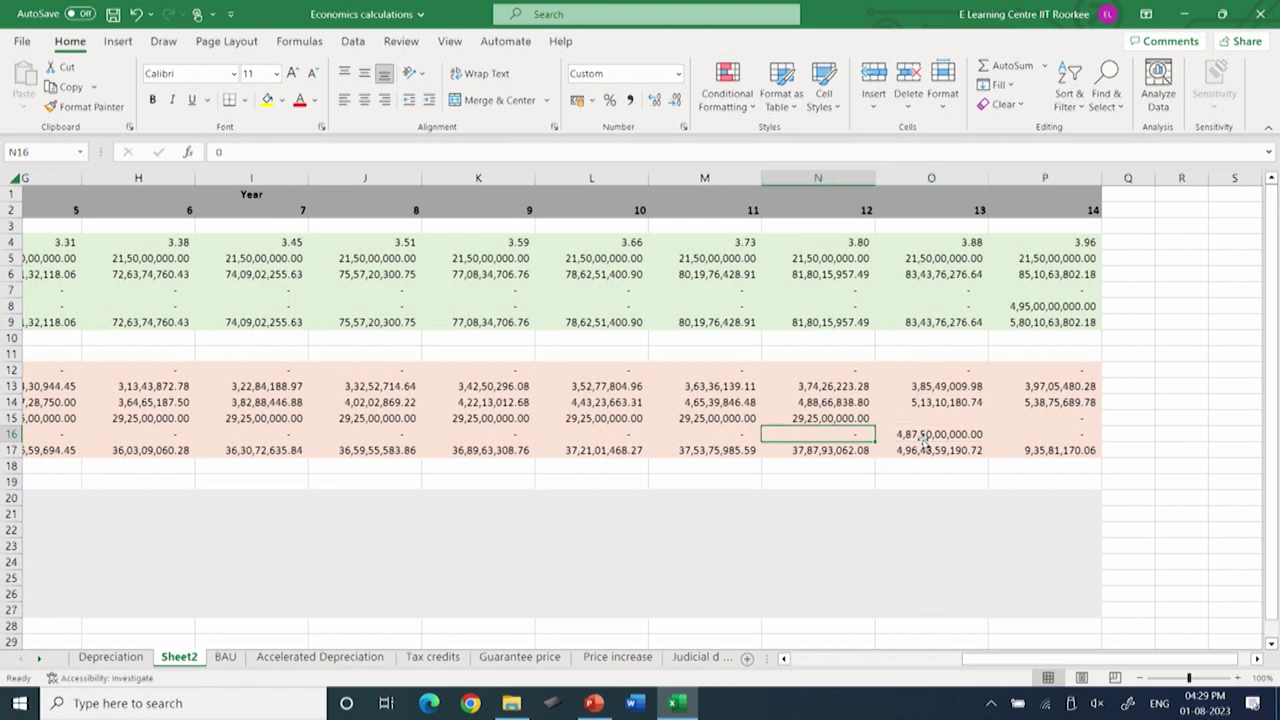
# - Inspect the cell references in the year 0 total costs formula and look along the total costs row to year 14
pyautogui.press('Down')
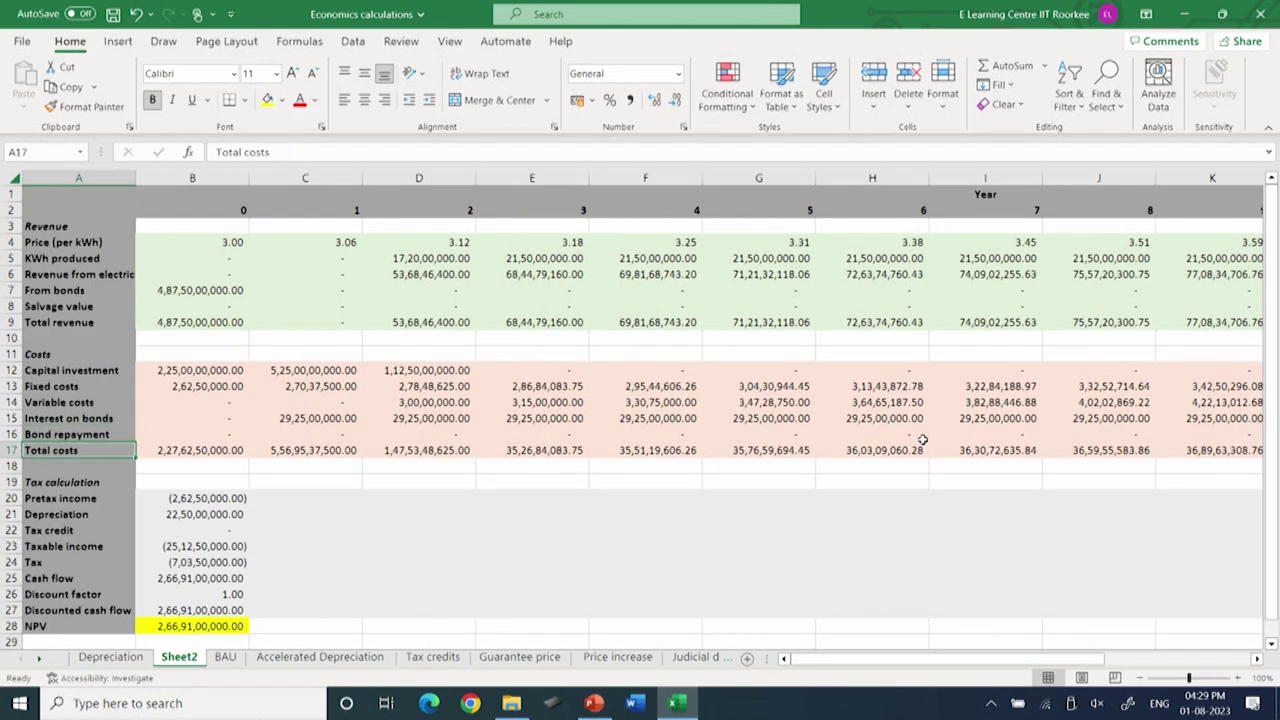
pyautogui.click(195, 452)
pyautogui.click(369, 153)
pyautogui.click(369, 153)
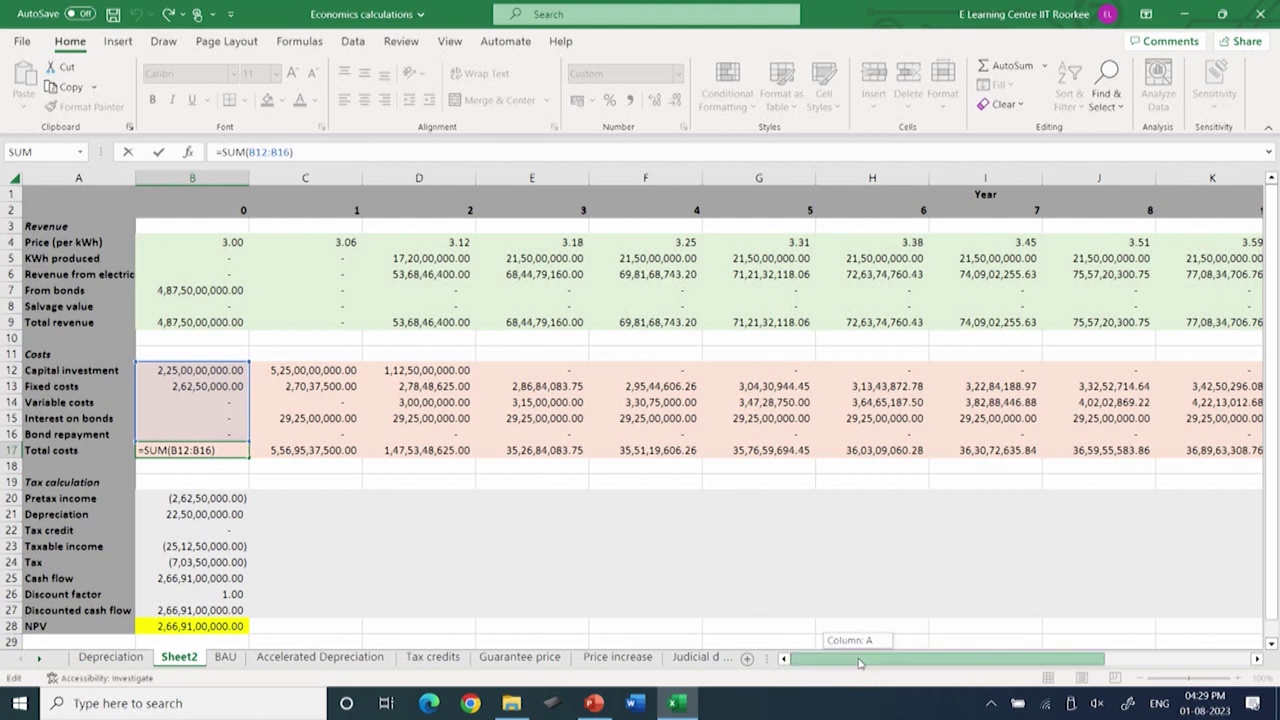
pyautogui.moveTo(1040, 665); pyautogui.dragTo(1248, 648)
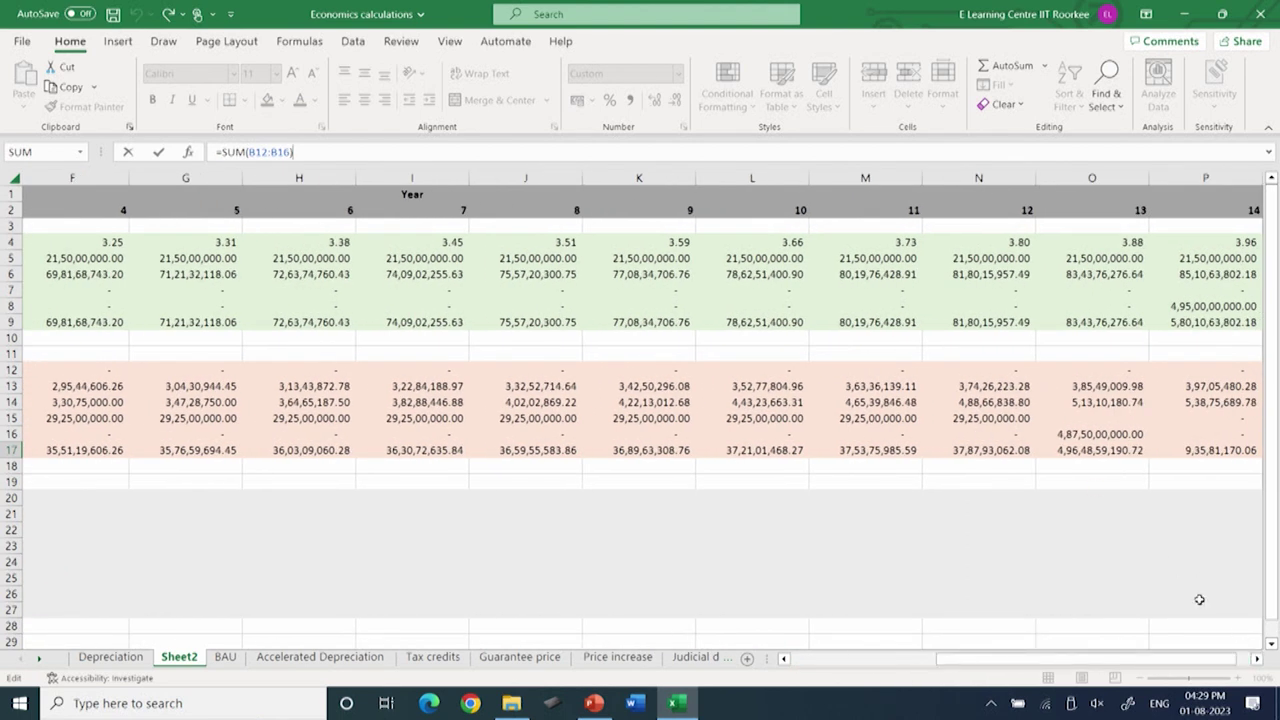
pyautogui.moveTo(1131, 660); pyautogui.dragTo(985, 655)
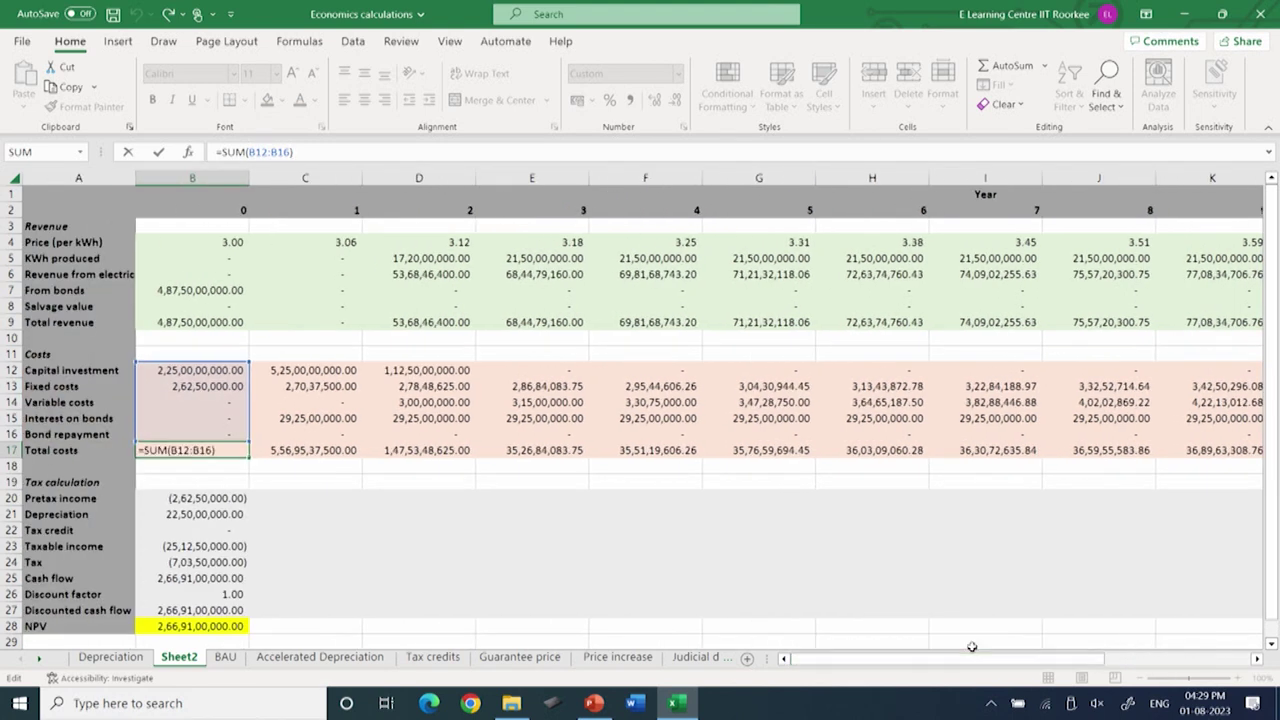
pyautogui.click(427, 510)
# - Inspect the year 0 pretax income formula =B6+B8-B13-B14-B15 and copy it along the row through year 14
pyautogui.click(229, 497)
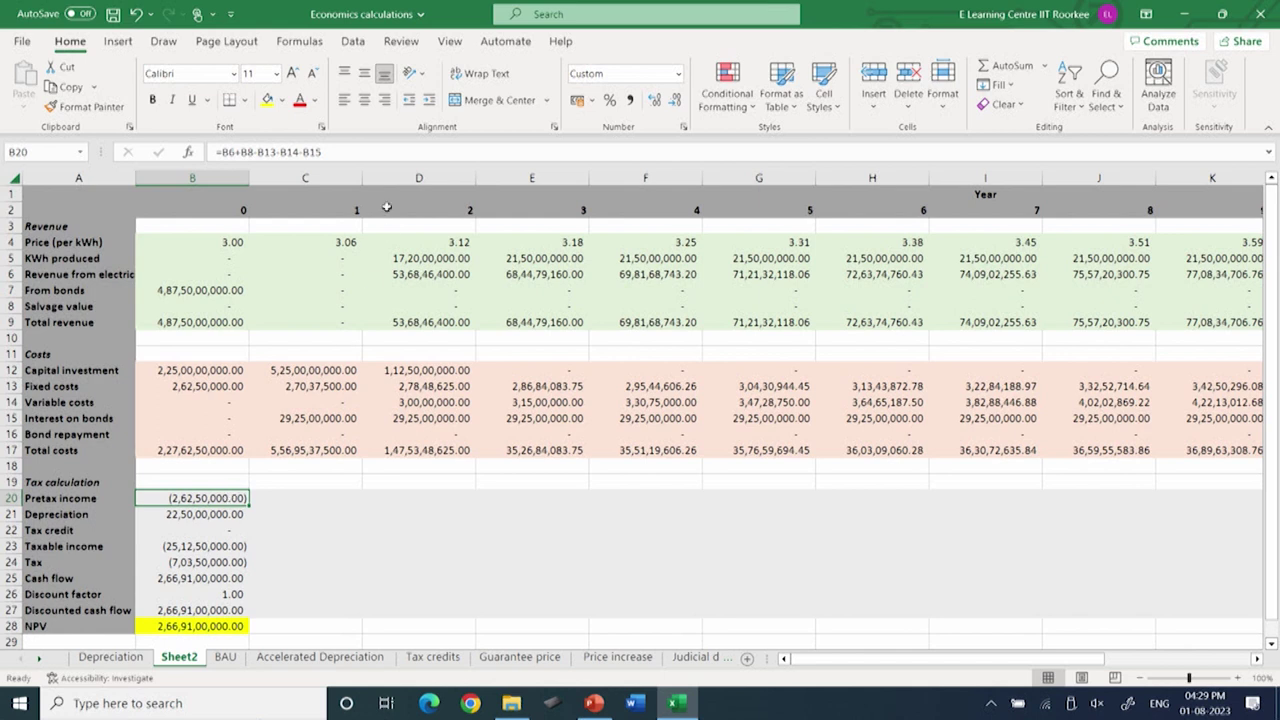
pyautogui.click(354, 152)
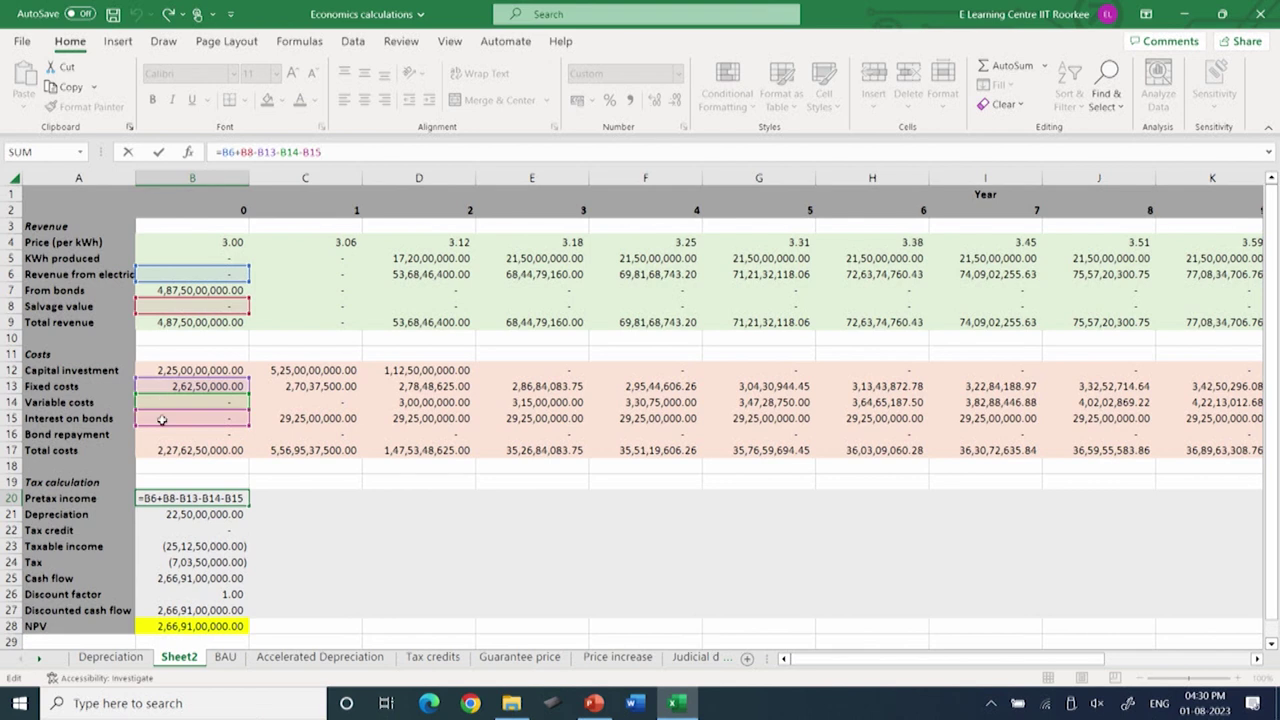
pyautogui.click(305, 620)
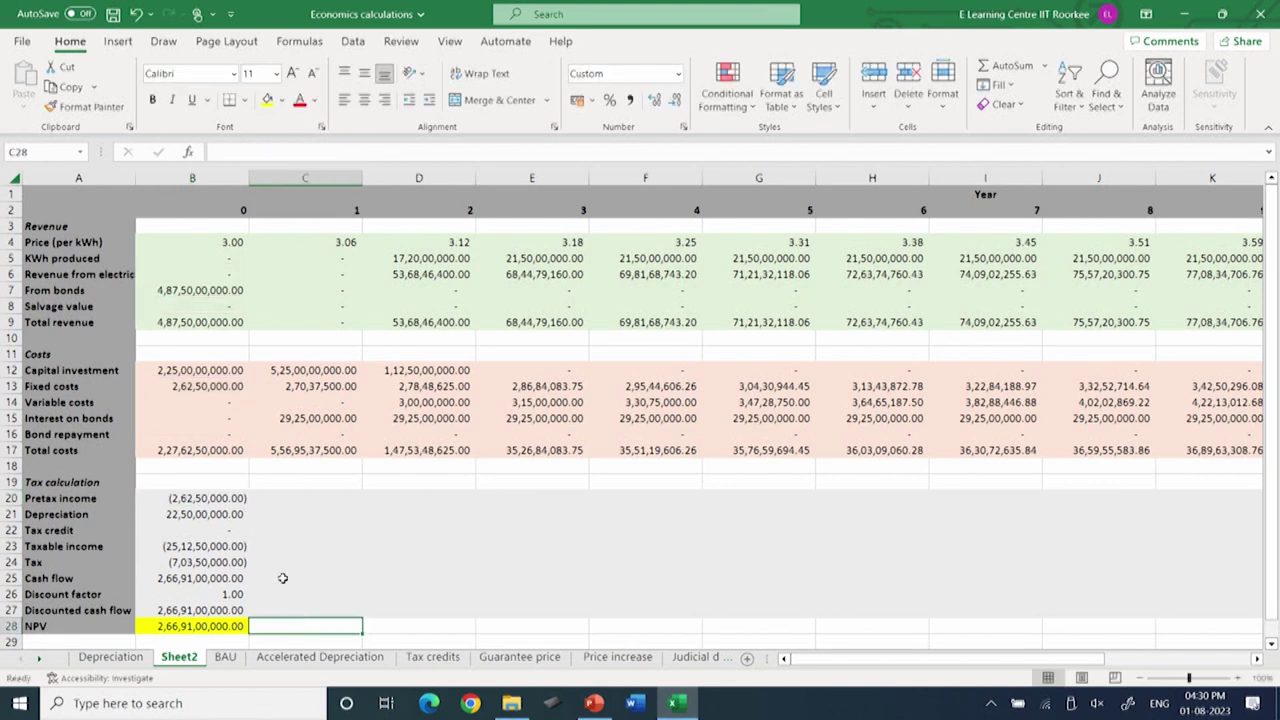
pyautogui.click(197, 498)
pyautogui.moveTo(248, 509); pyautogui.dragTo(1112, 490)
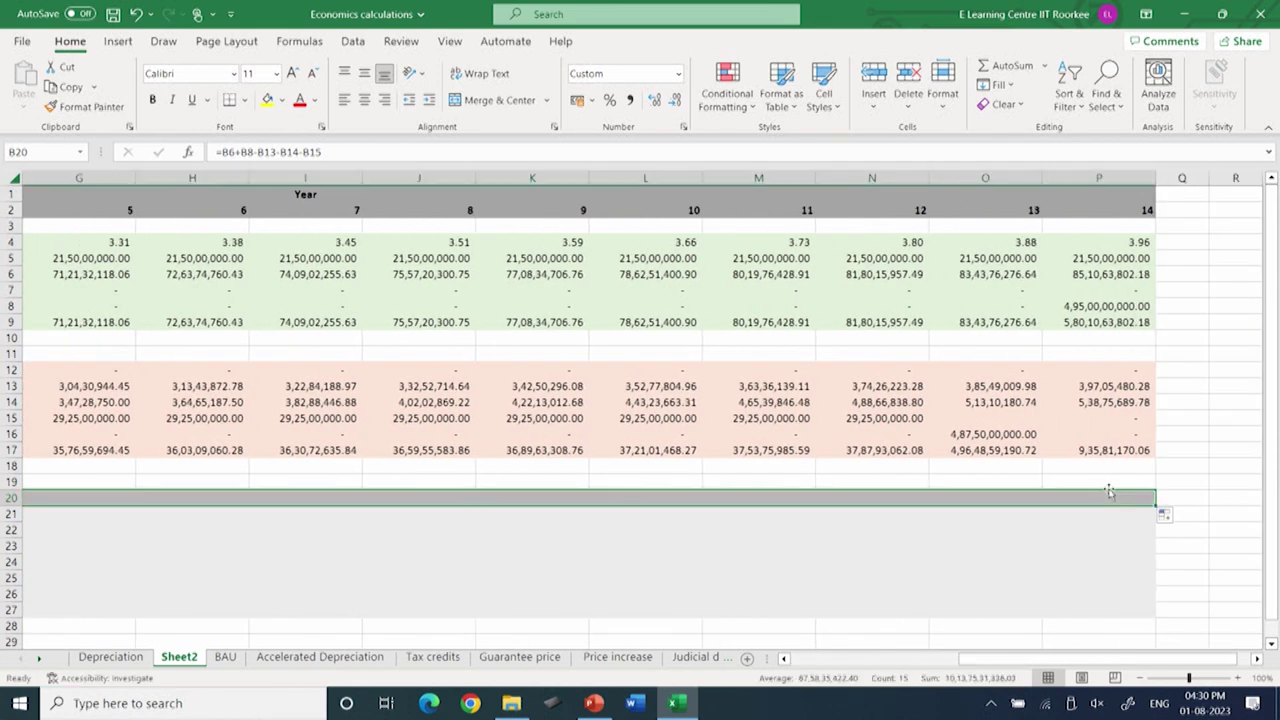
# - Copy the depreciation Sum row for years 0 to 11 from the Depreciation sheet
pyautogui.moveTo(1052, 660); pyautogui.dragTo(870, 665)
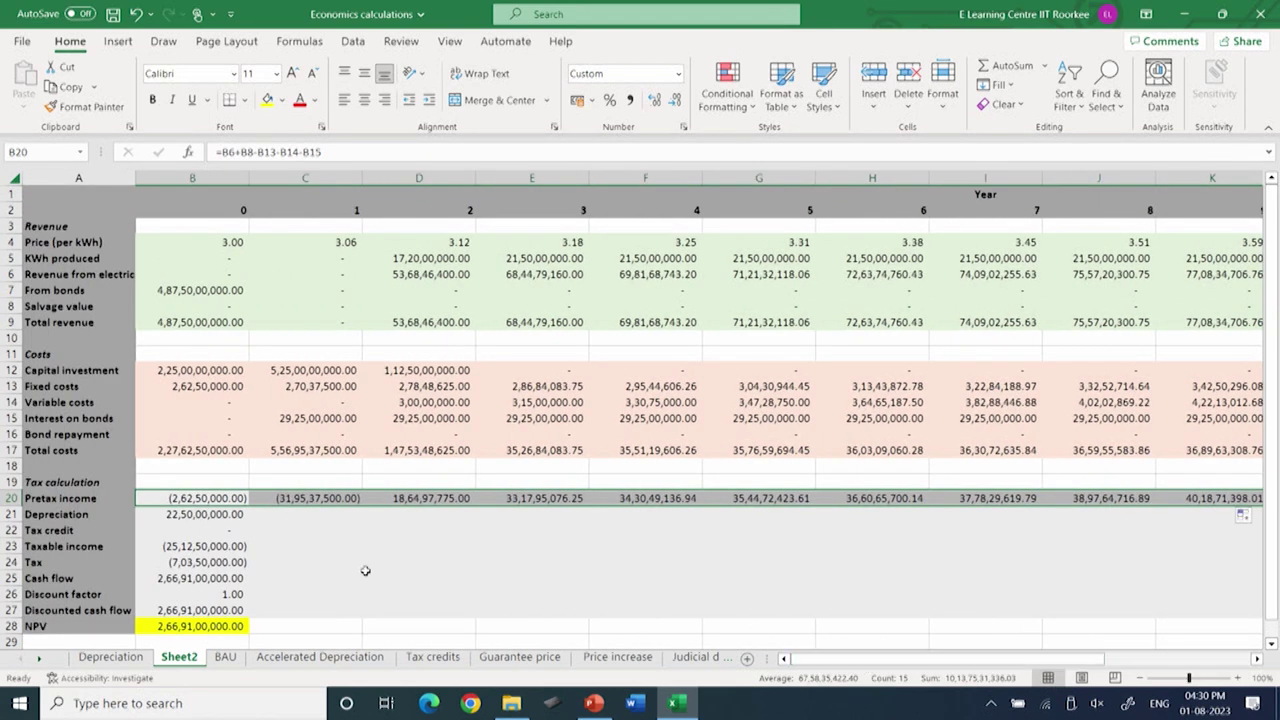
pyautogui.click(176, 512)
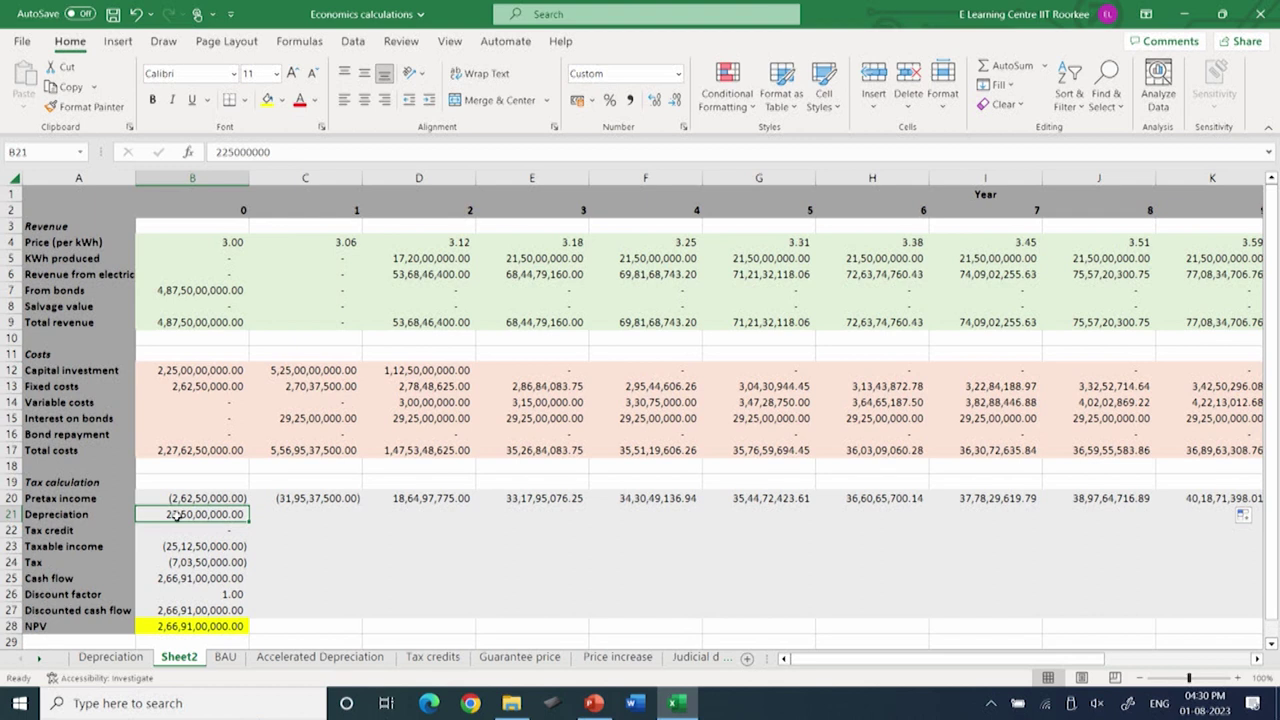
pyautogui.click(90, 657)
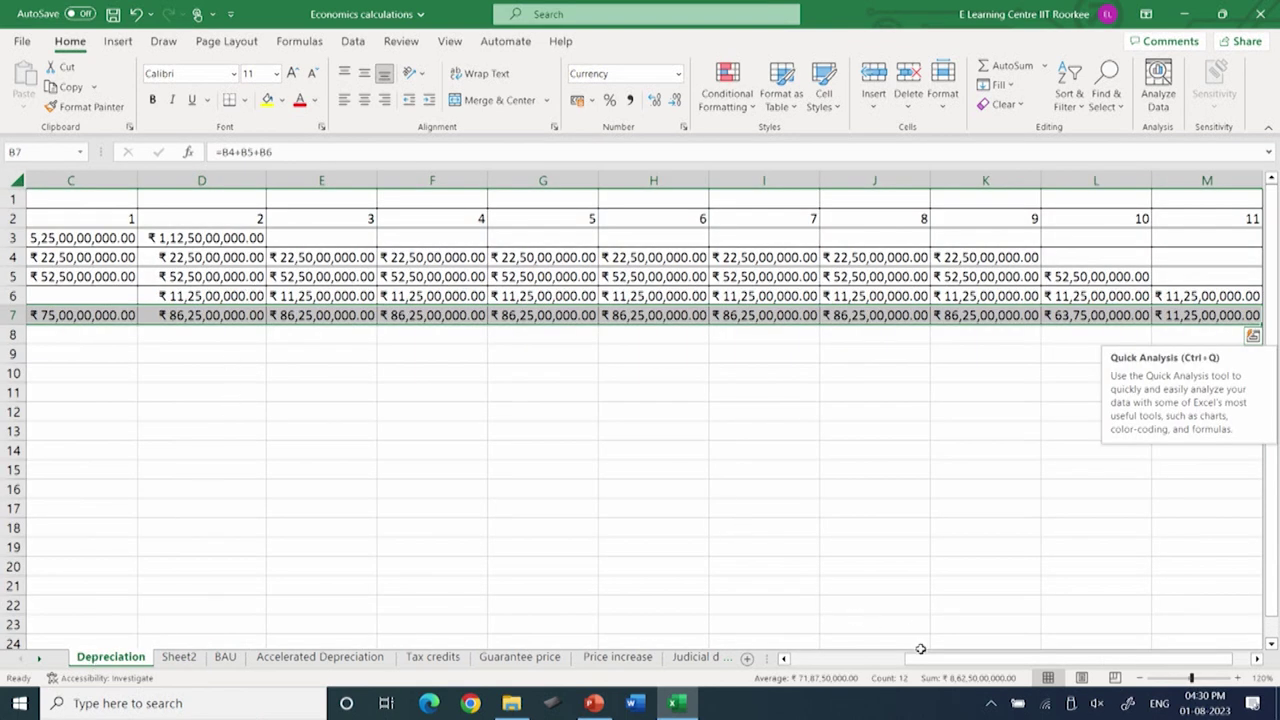
pyautogui.moveTo(921, 660); pyautogui.dragTo(812, 657)
pyautogui.moveTo(322, 312); pyautogui.dragTo(962, 318)
pyautogui.rightClick(962, 318)
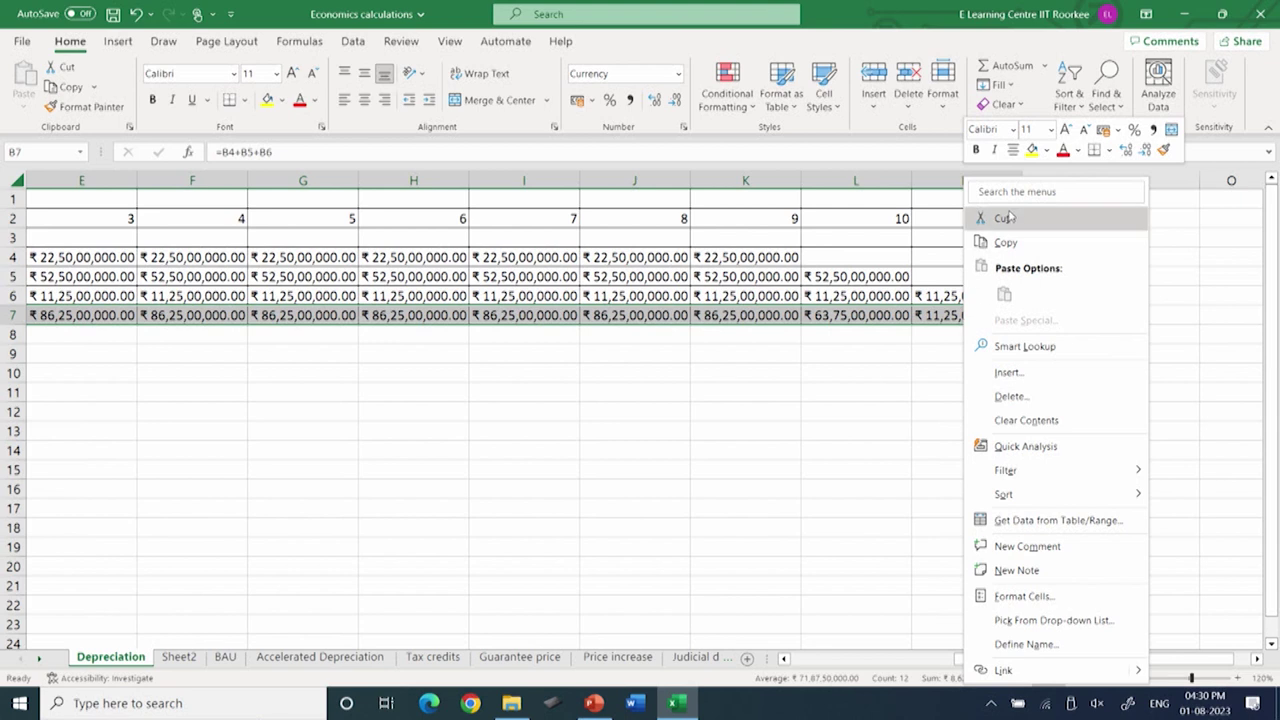
pyautogui.click(1007, 243)
pyautogui.hscroll(-3, 314, 543)
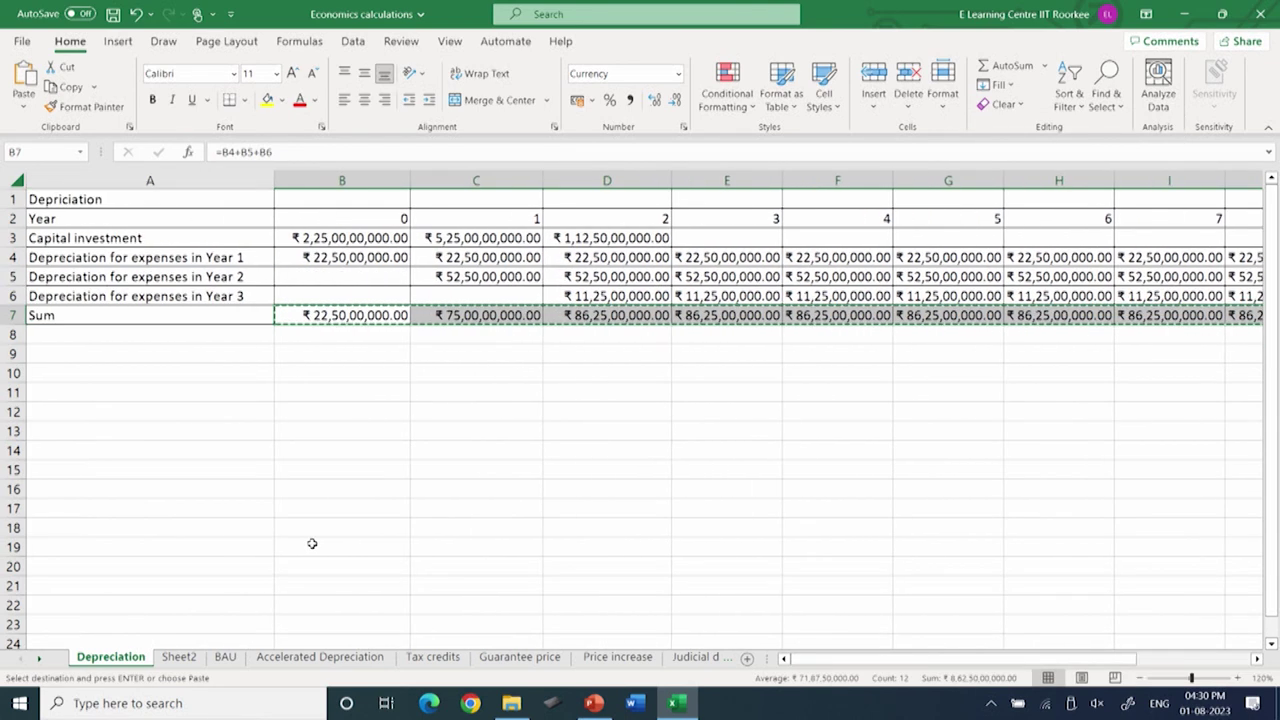
# - Paste the copied depreciation sums as values into Sheet2's Depreciation row from year 0, and look along the row to year 14
pyautogui.click(179, 656)
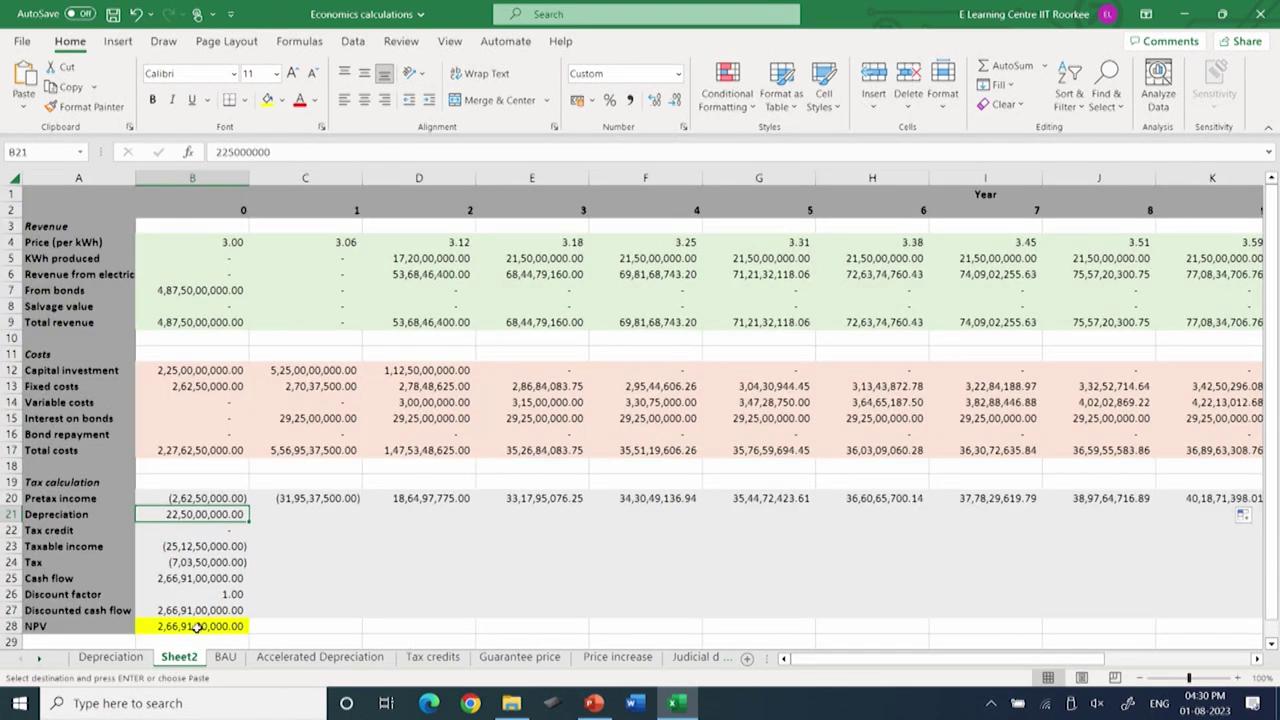
pyautogui.rightClick(188, 514)
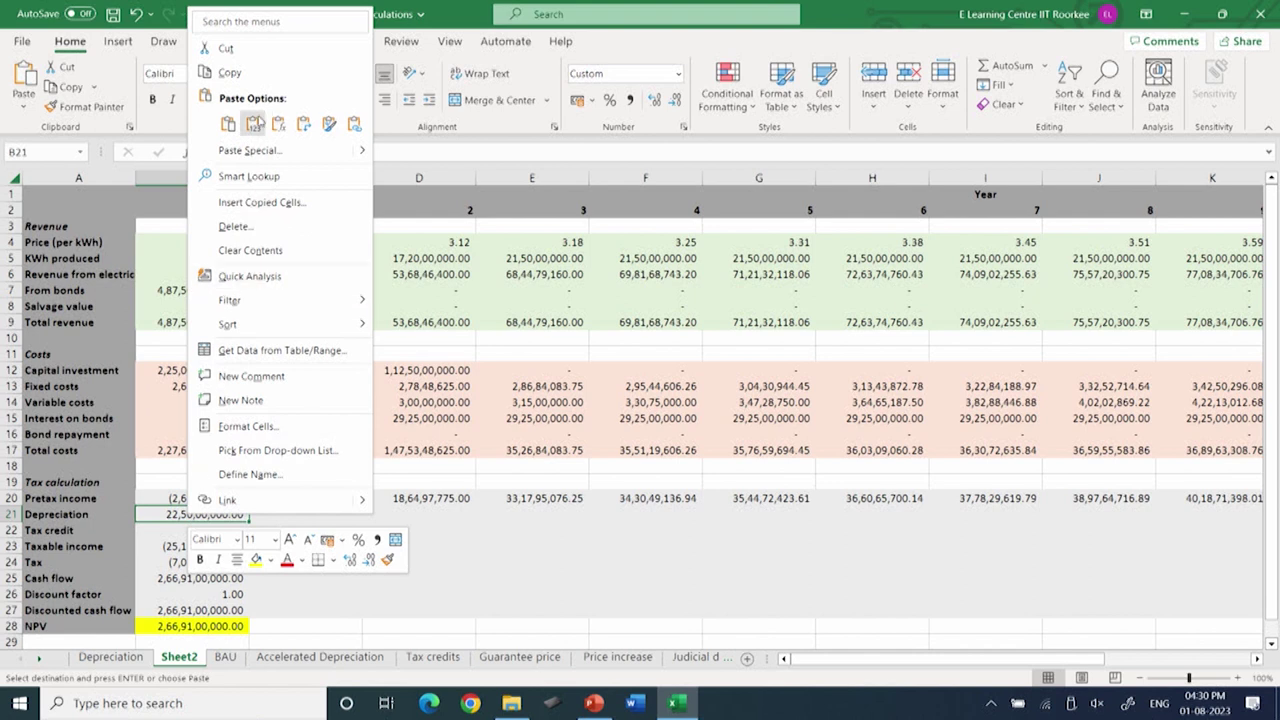
pyautogui.click(254, 124)
pyautogui.click(254, 124)
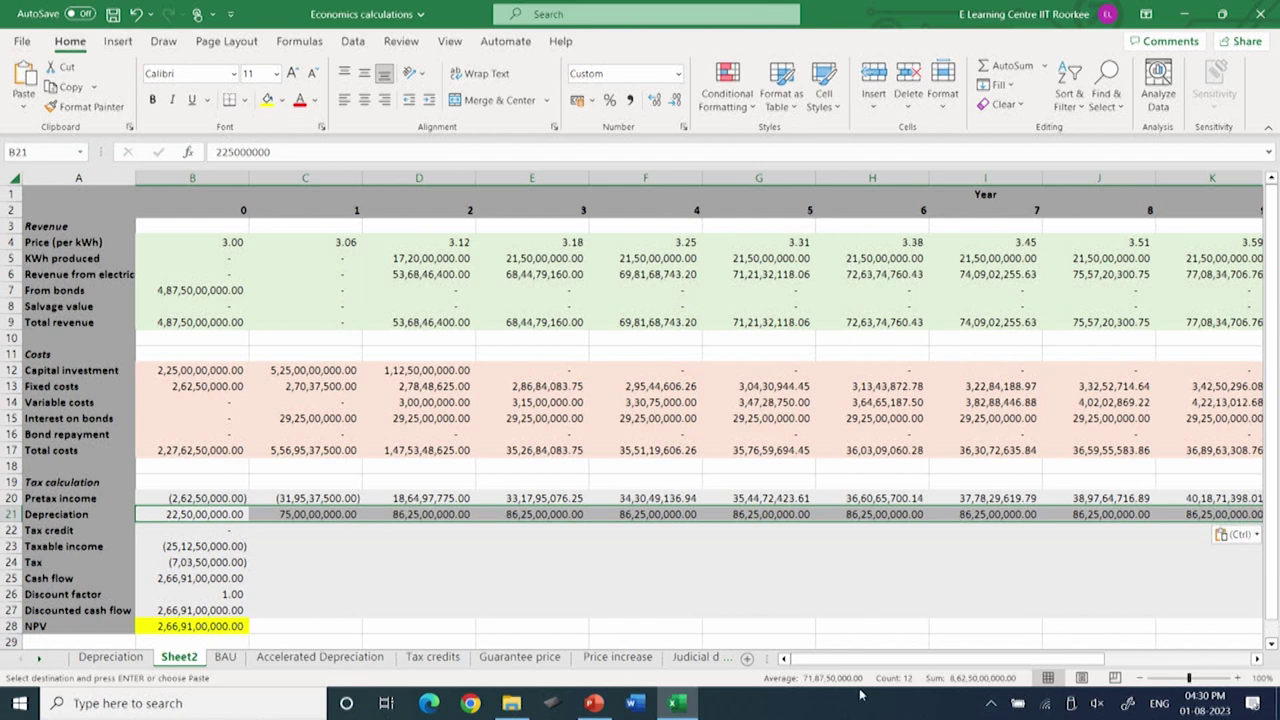
pyautogui.moveTo(846, 662)
pyautogui.mouseDown()
pyautogui.moveTo(926, 665)
pyautogui.moveTo(855, 665)
pyautogui.mouseUp()
pyautogui.moveTo(985, 665); pyautogui.dragTo(797, 667)
# - Inspect the year 0 tax credit and the taxable income formula =B20-B21, and copy the formula along its row through year 14
pyautogui.click(188, 530)
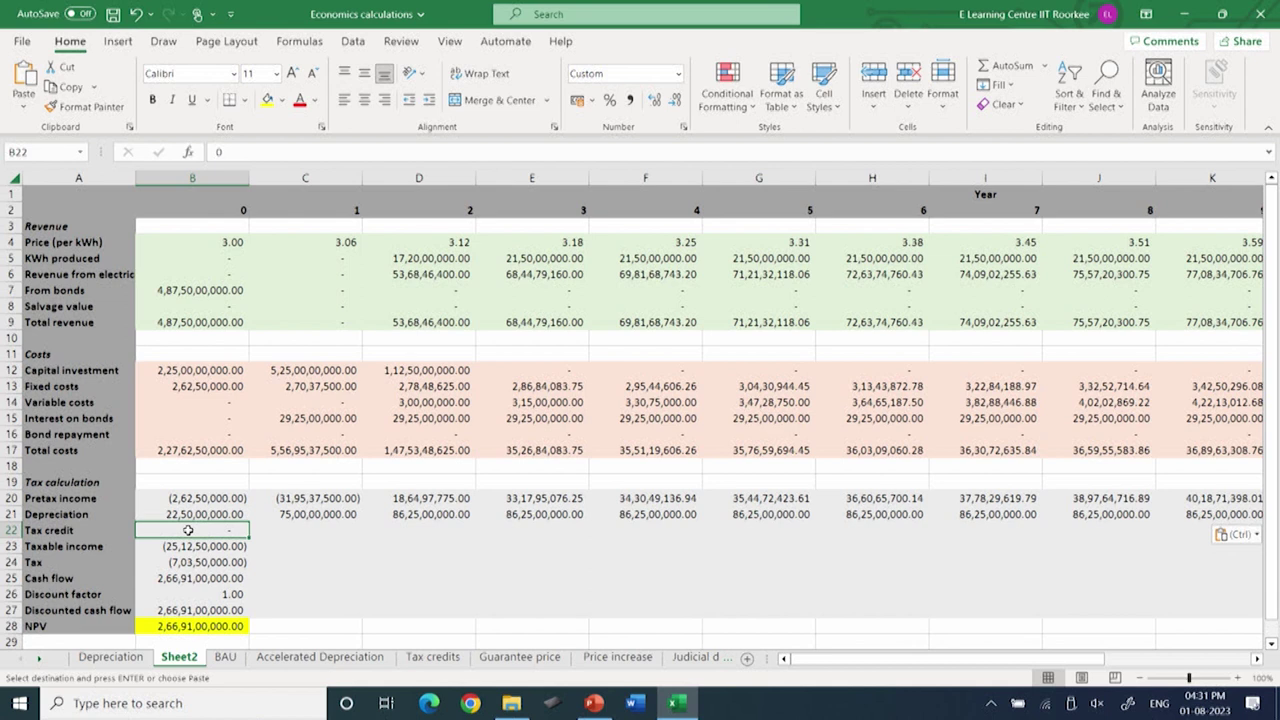
pyautogui.click(188, 546)
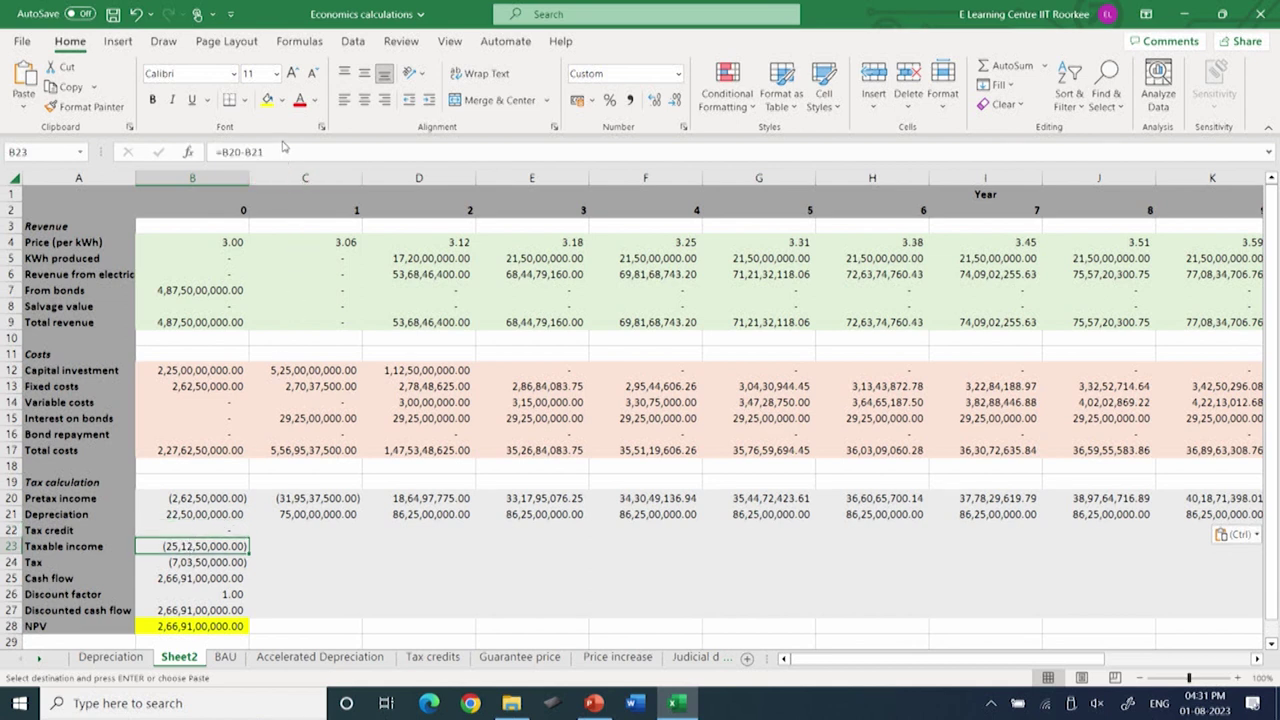
pyautogui.click(282, 152)
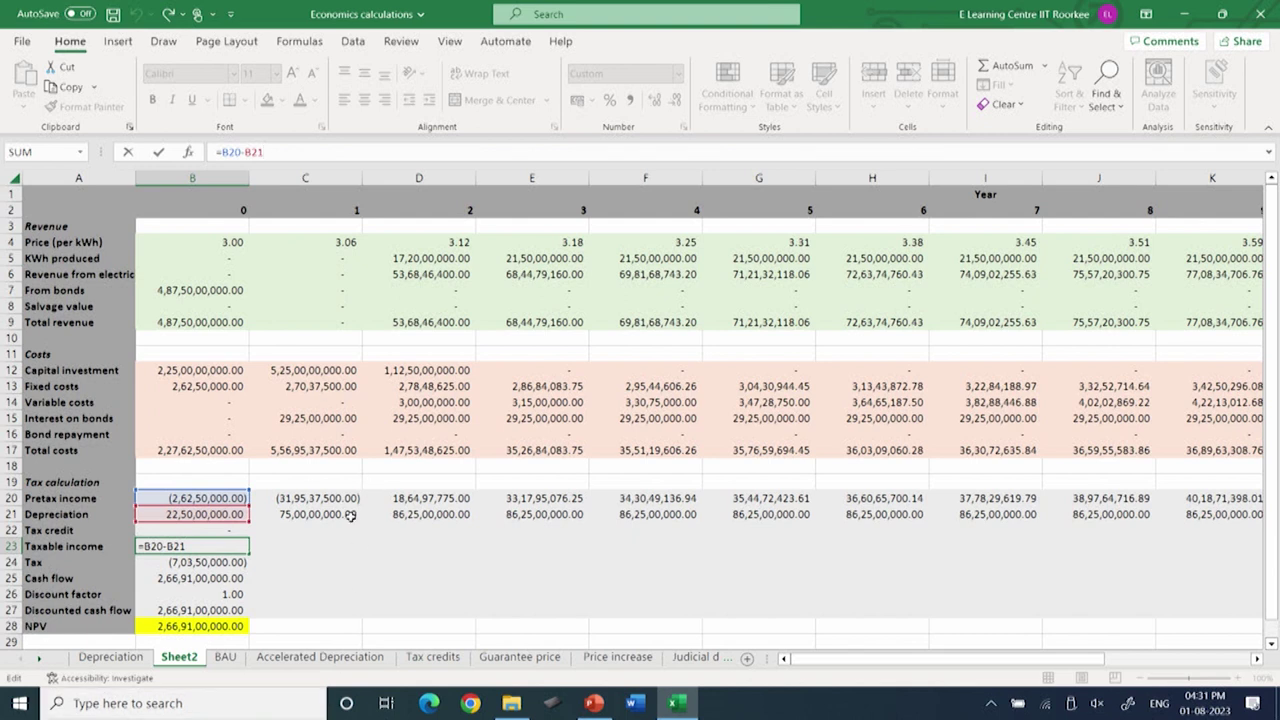
pyautogui.click(338, 547)
pyautogui.click(205, 548)
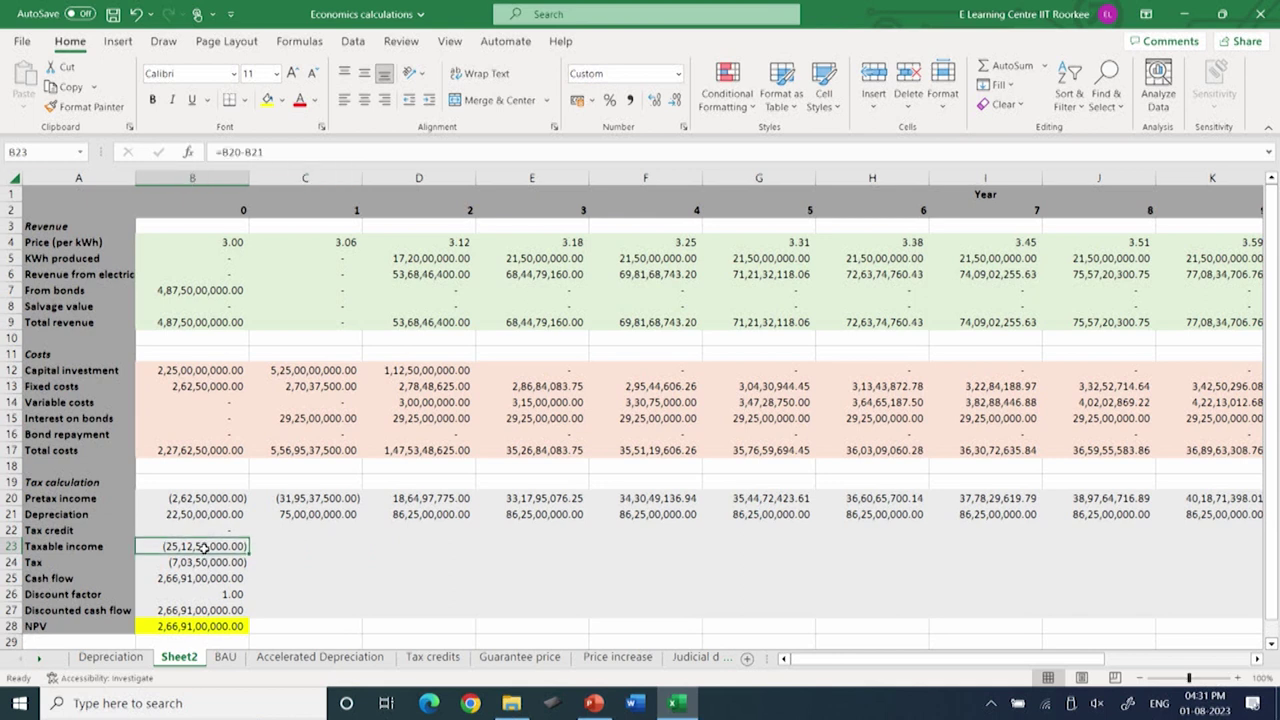
pyautogui.moveTo(249, 555); pyautogui.dragTo(1123, 547)
pyautogui.moveTo(1105, 660); pyautogui.dragTo(858, 679)
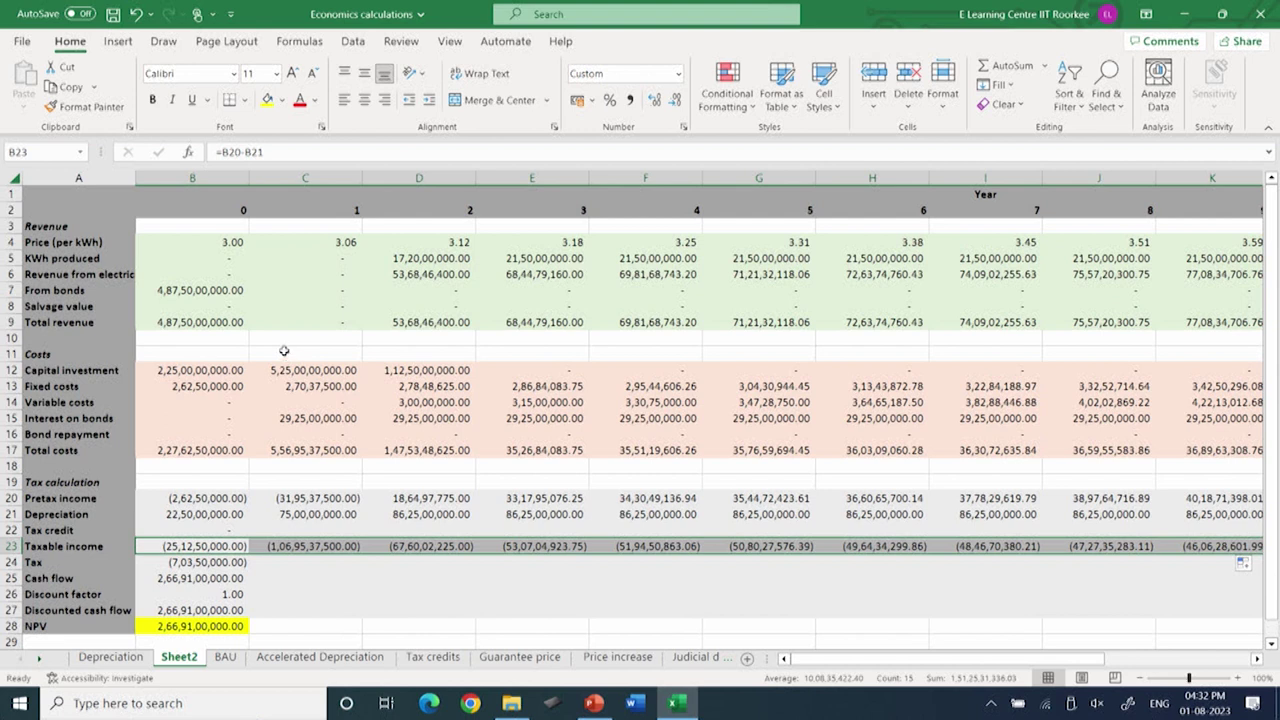
# - Inspect the year 0 tax formula =B23*0.28-B22 and copy it along the Tax row through year 14
pyautogui.click(167, 565)
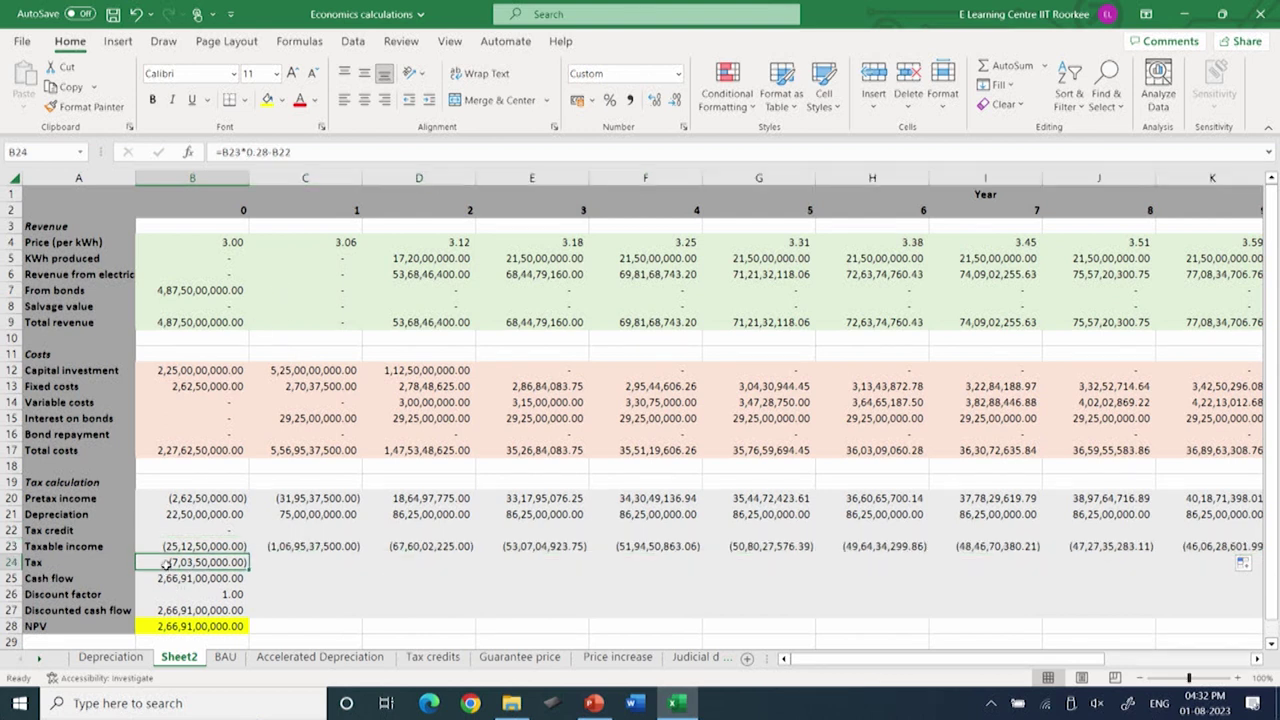
pyautogui.click(232, 151)
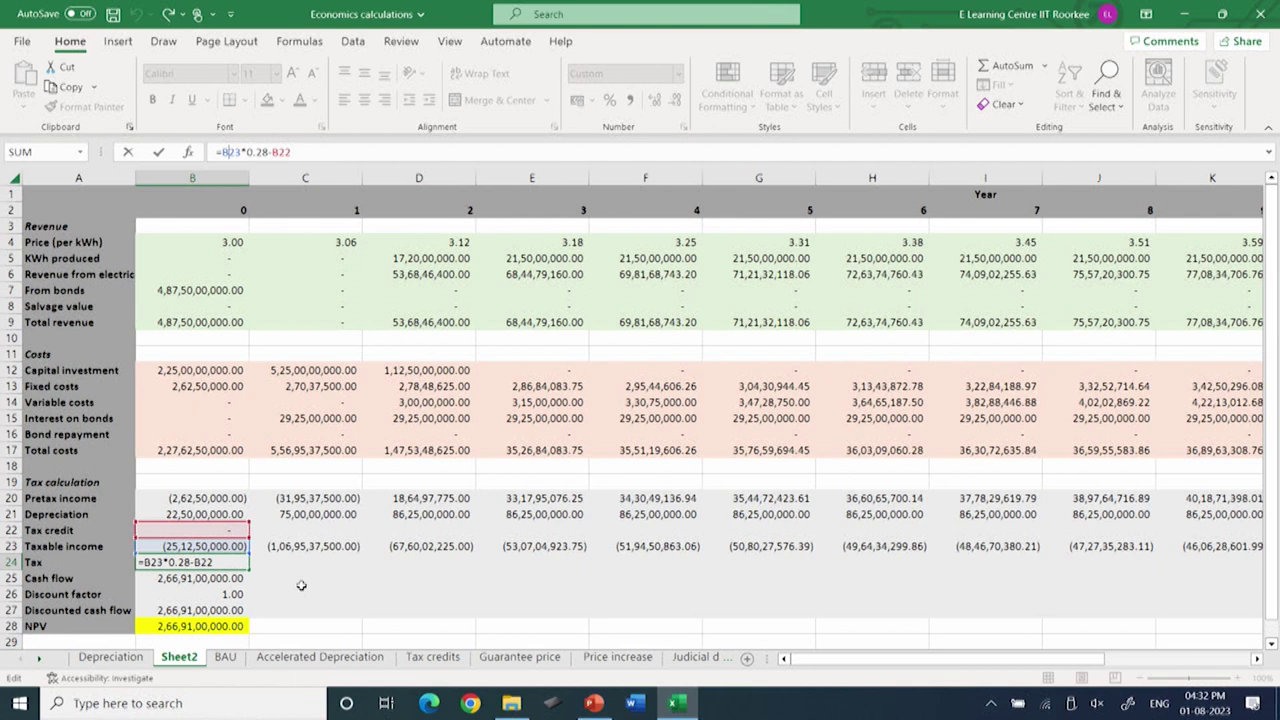
pyautogui.press('Tab')
pyautogui.click(238, 564)
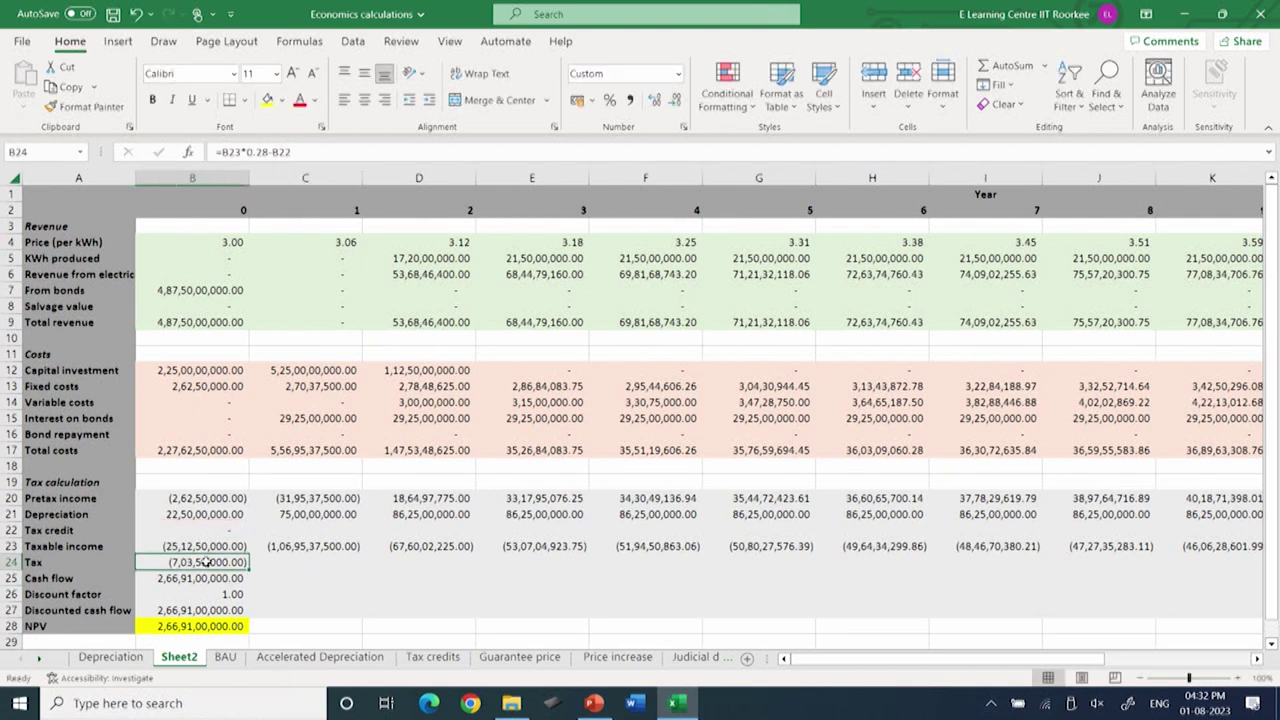
pyautogui.moveTo(248, 569); pyautogui.dragTo(1138, 568)
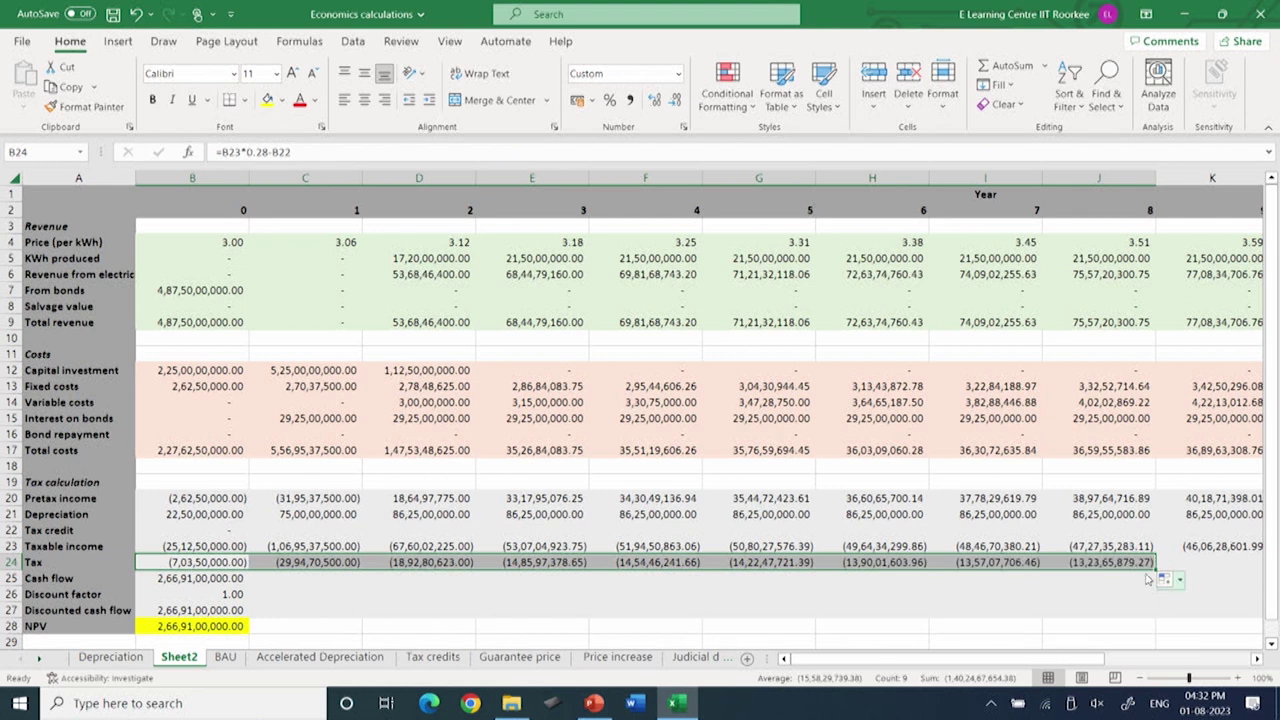
pyautogui.moveTo(1155, 569); pyautogui.dragTo(1124, 564)
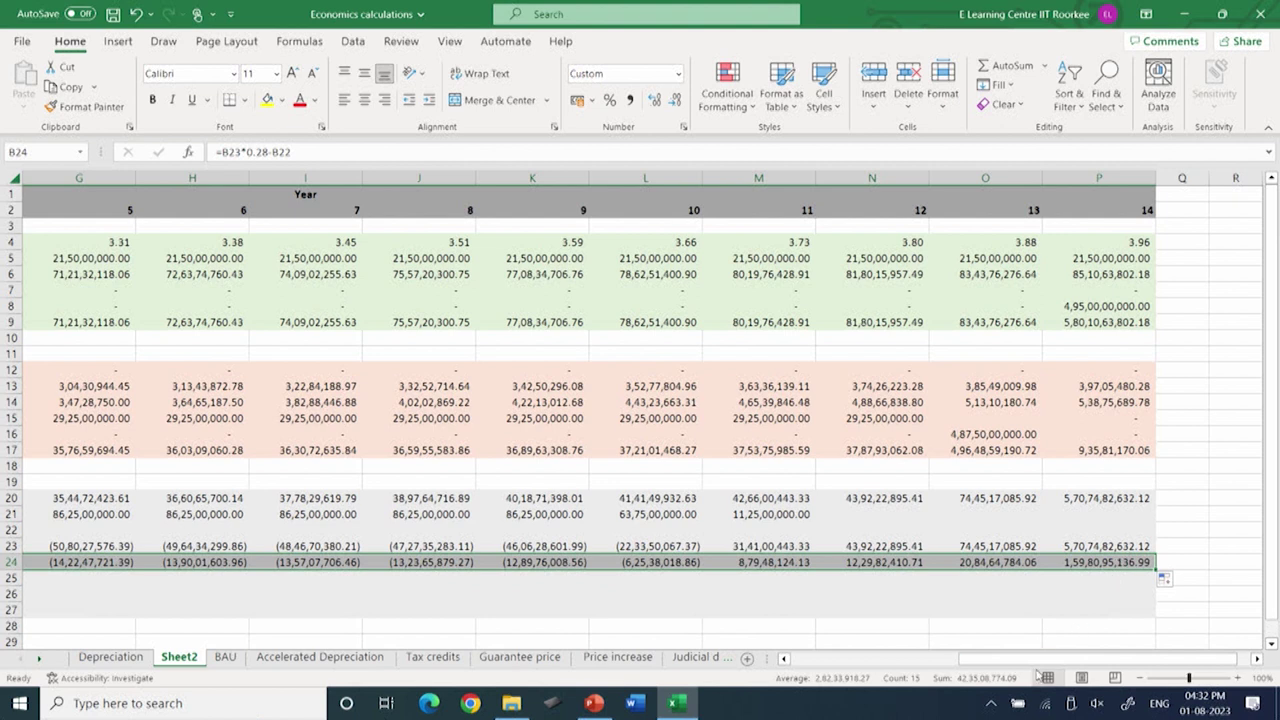
pyautogui.moveTo(1038, 664); pyautogui.dragTo(838, 685)
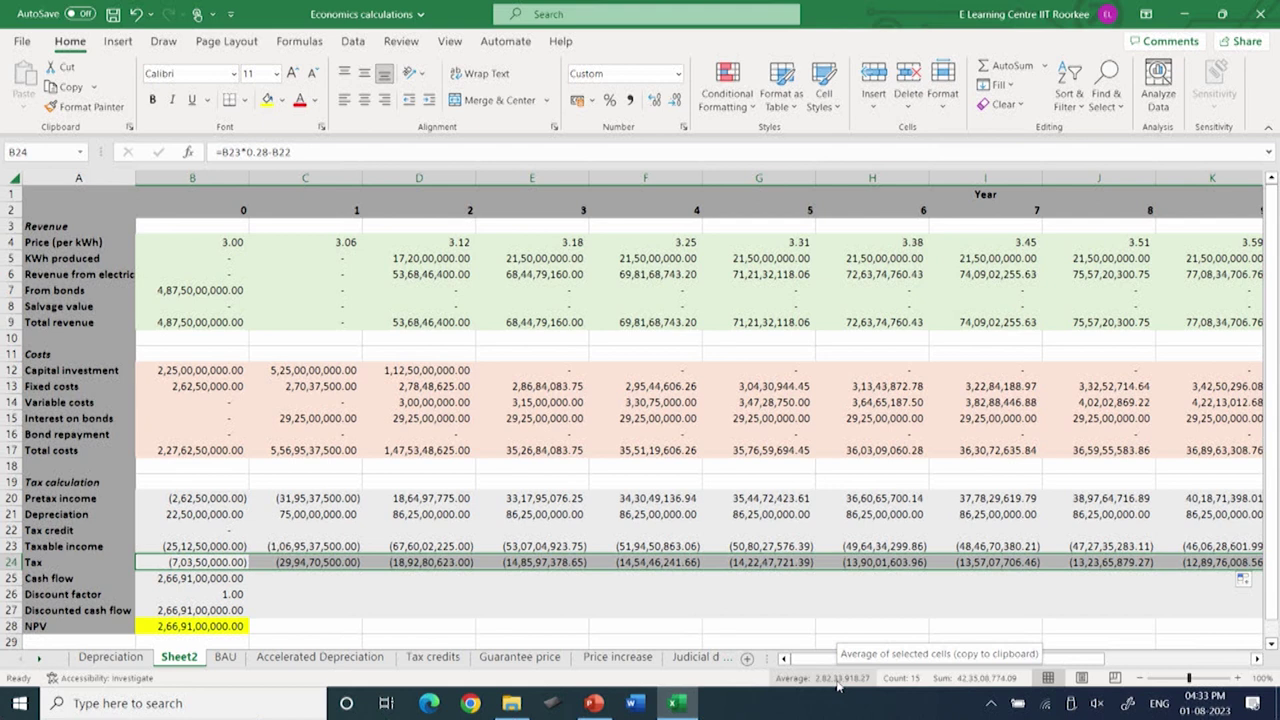
# - Inspect the year 0 cash flow formula =B9-B17-B24 and copy it along the Cash flow row through year 14
pyautogui.click(186, 580)
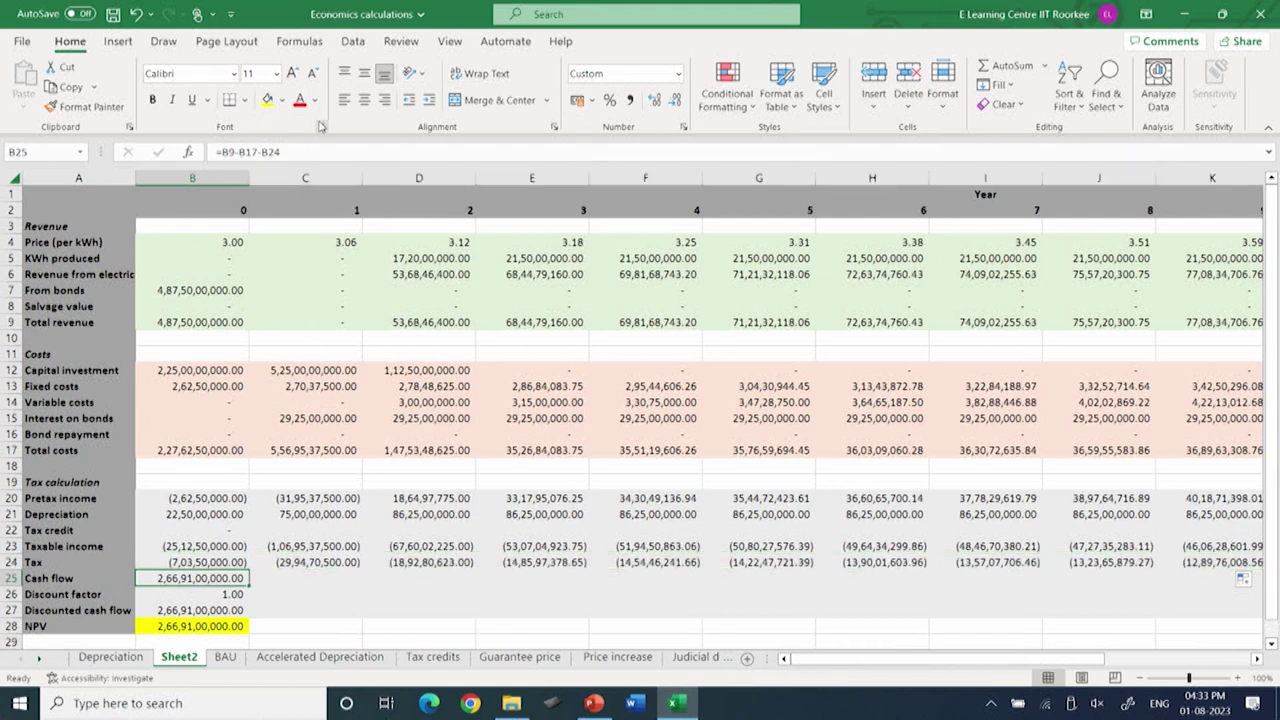
pyautogui.click(297, 152)
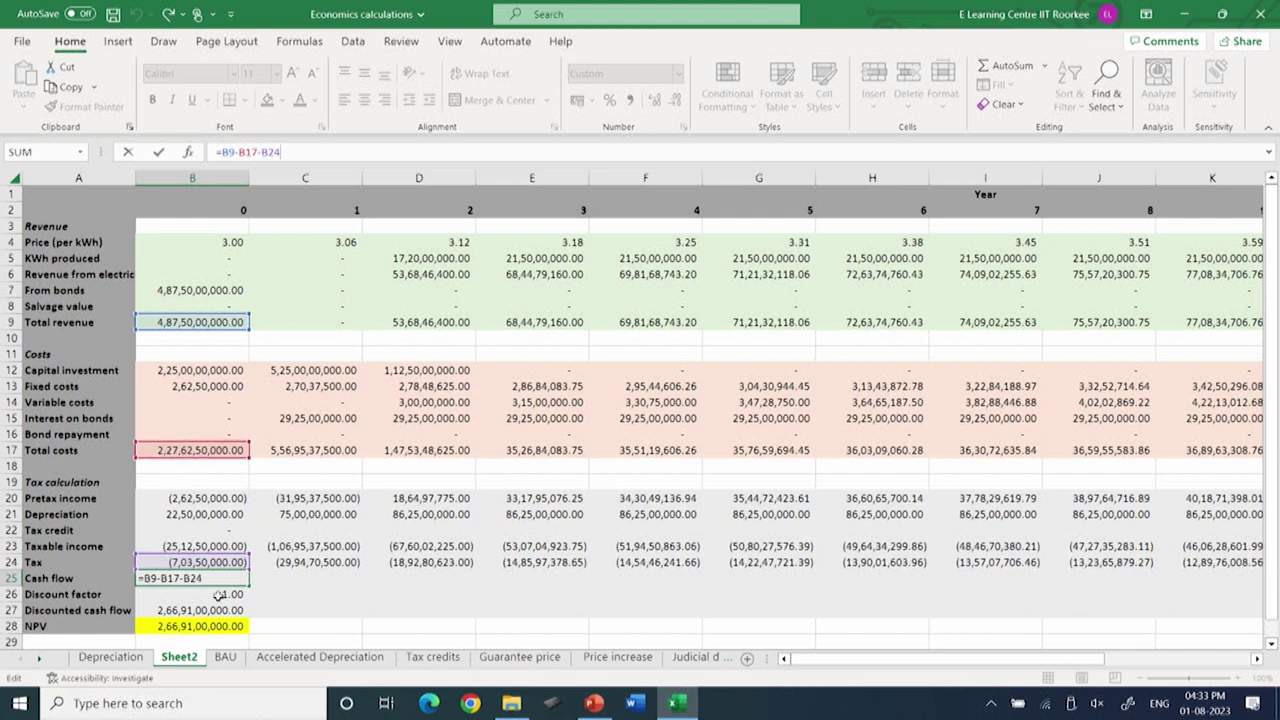
pyautogui.click(279, 584)
pyautogui.click(190, 581)
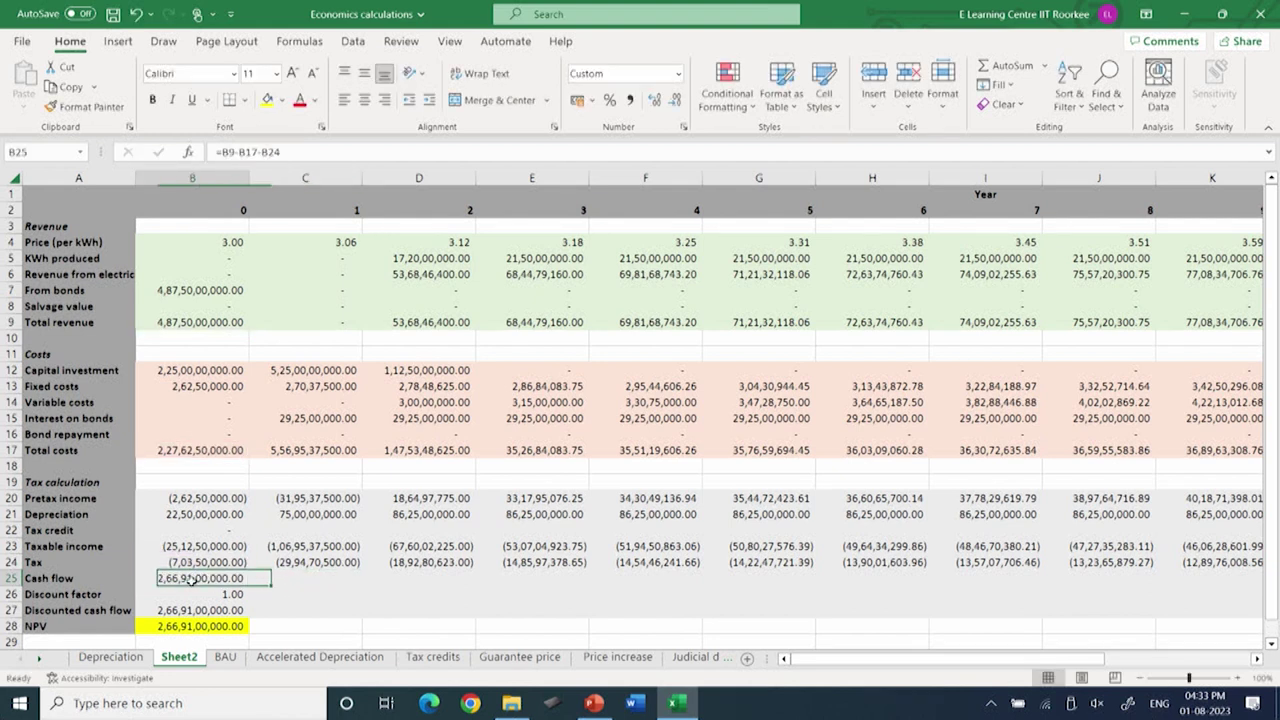
pyautogui.moveTo(248, 587); pyautogui.dragTo(1164, 591)
pyautogui.moveTo(1095, 658); pyautogui.dragTo(876, 665)
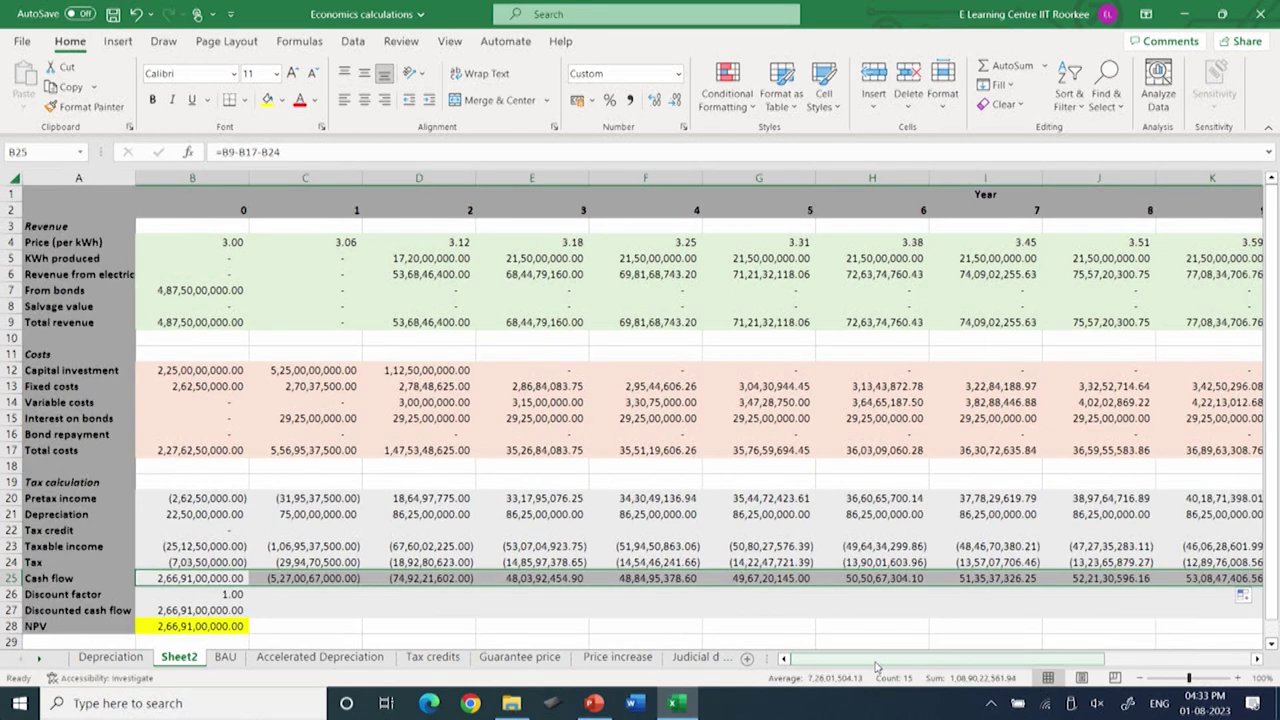
# - Inspect the year 0 discount factor formula =1/((1+0.15)^B2) and copy it along the row through year 14
pyautogui.click(223, 595)
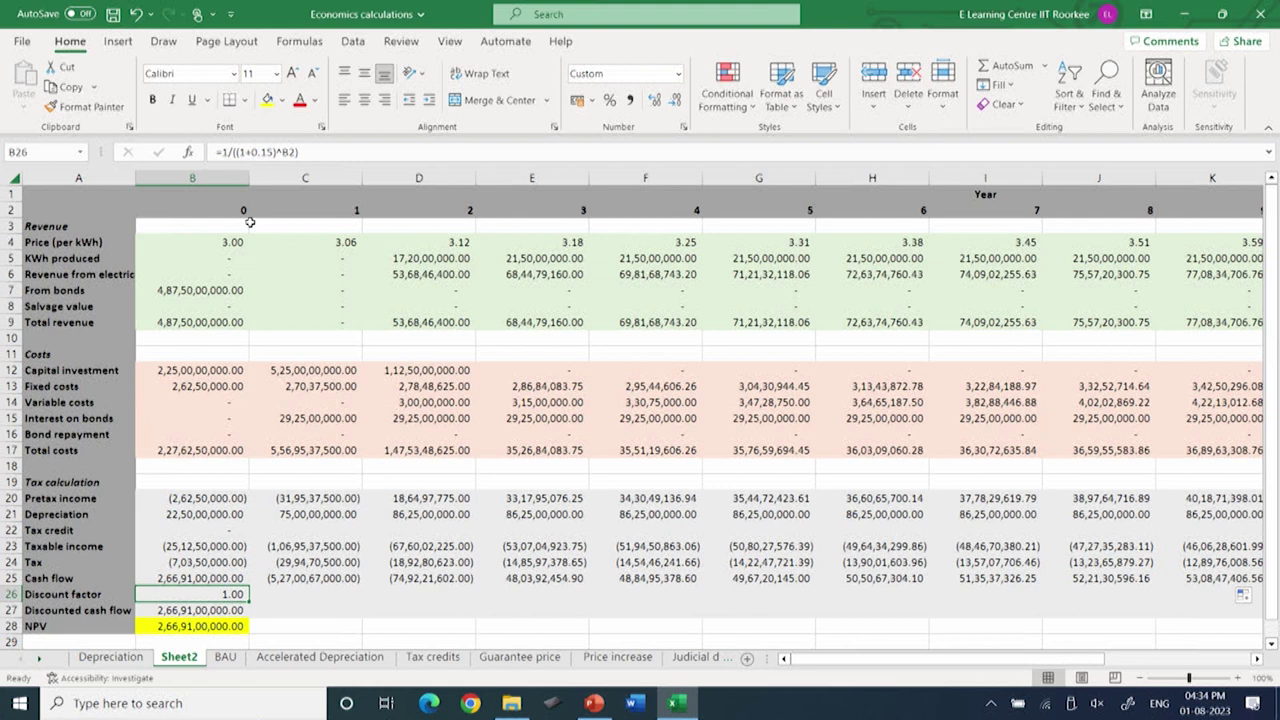
pyautogui.click(311, 153)
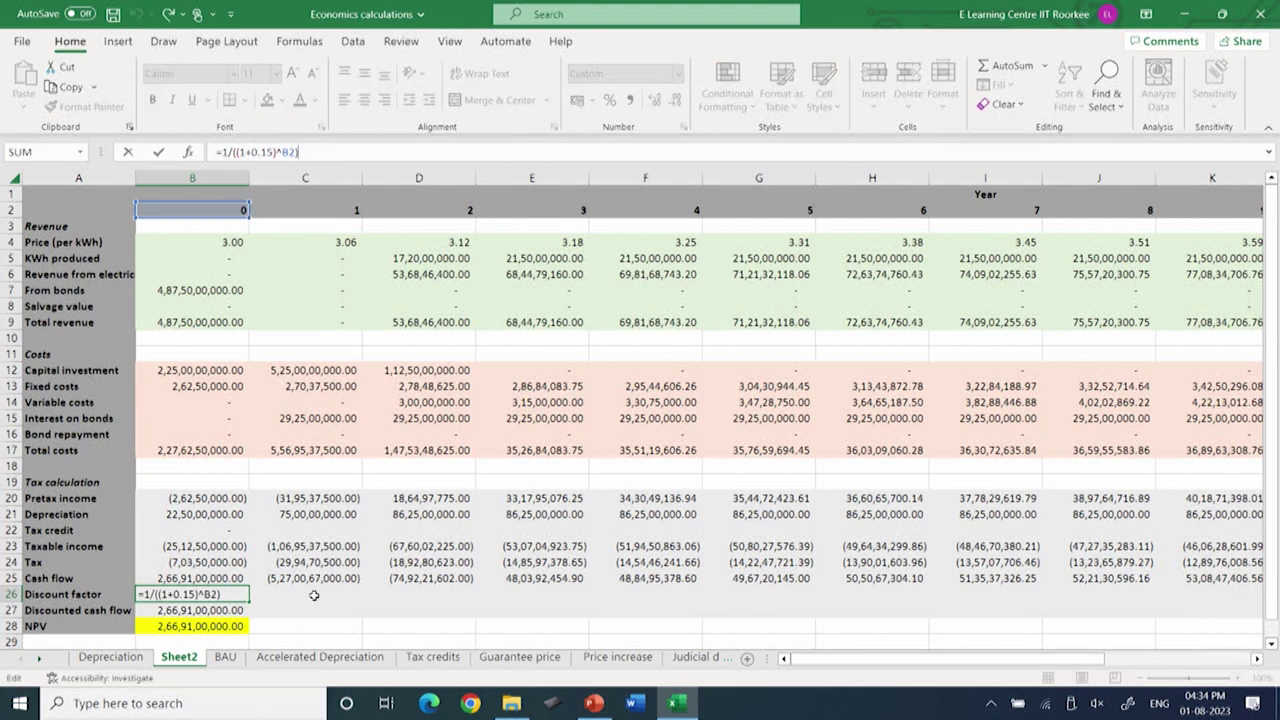
pyautogui.click(314, 595)
pyautogui.click(190, 594)
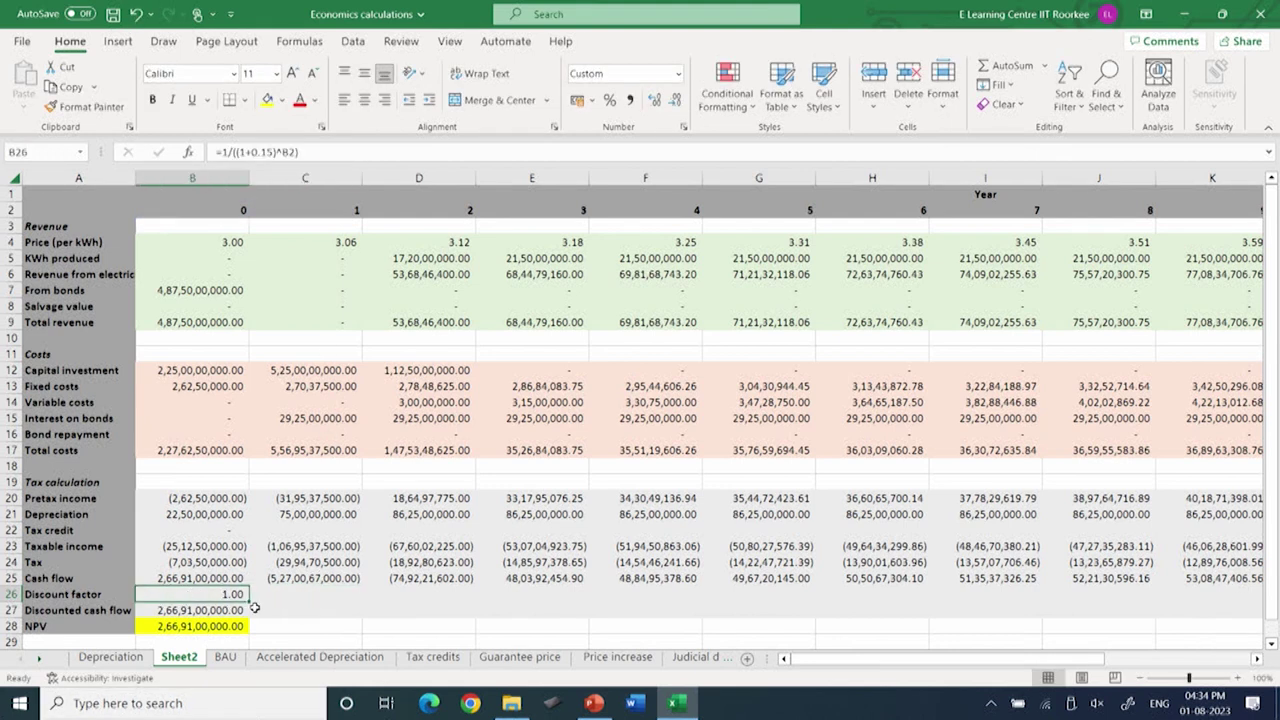
pyautogui.moveTo(250, 601); pyautogui.dragTo(1124, 588)
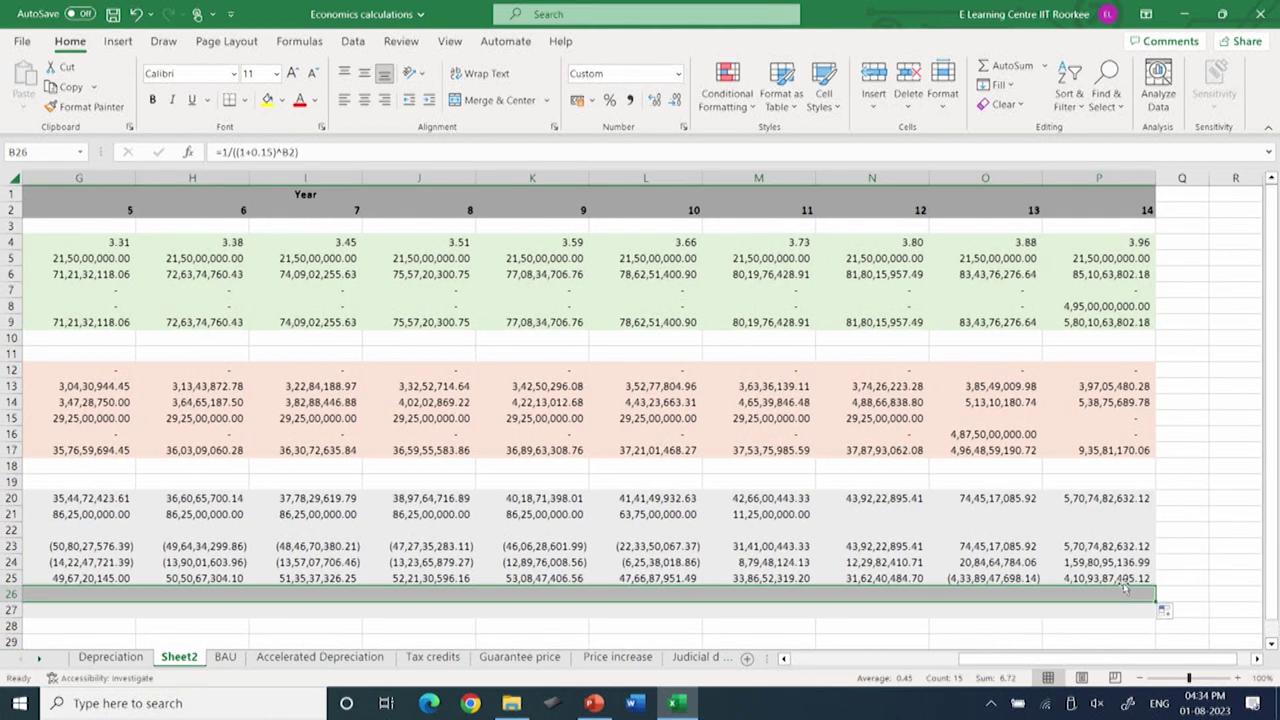
pyautogui.moveTo(1078, 658); pyautogui.dragTo(875, 667)
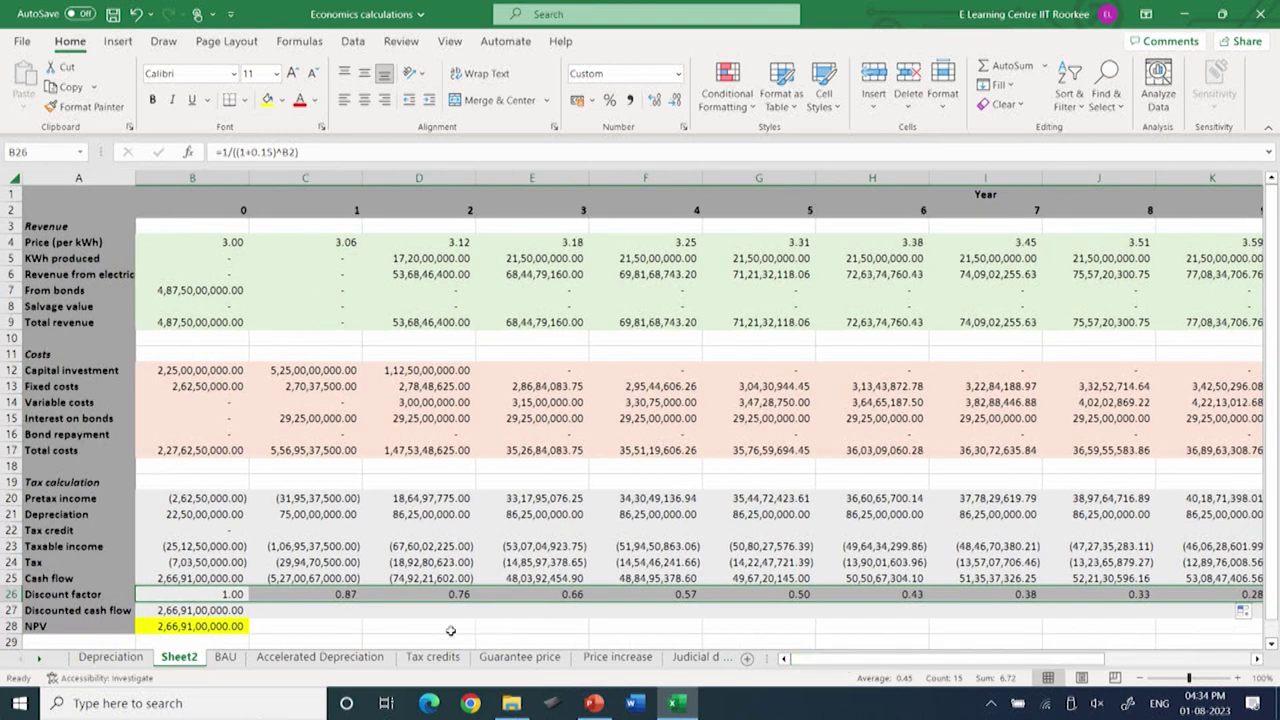
# - Copy the year 0 discounted cash flow formula =B25*B26 along the row through year 14
pyautogui.click(171, 609)
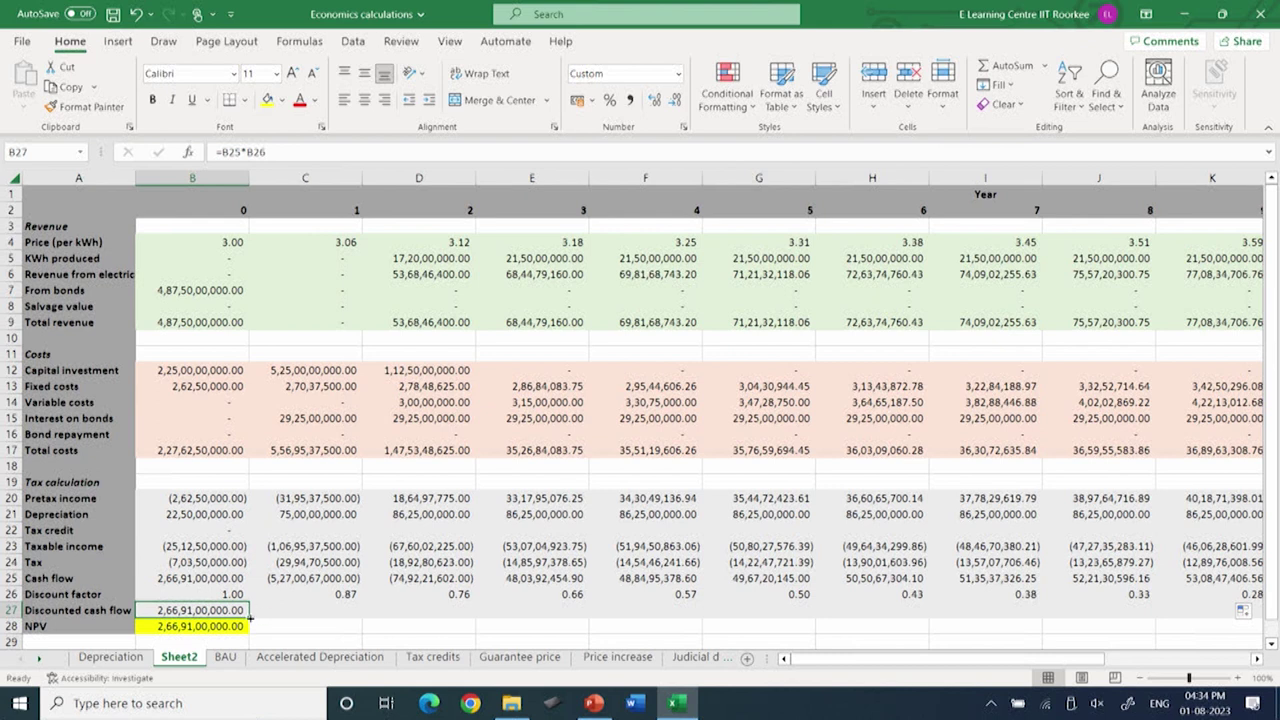
pyautogui.moveTo(249, 618); pyautogui.dragTo(1120, 612)
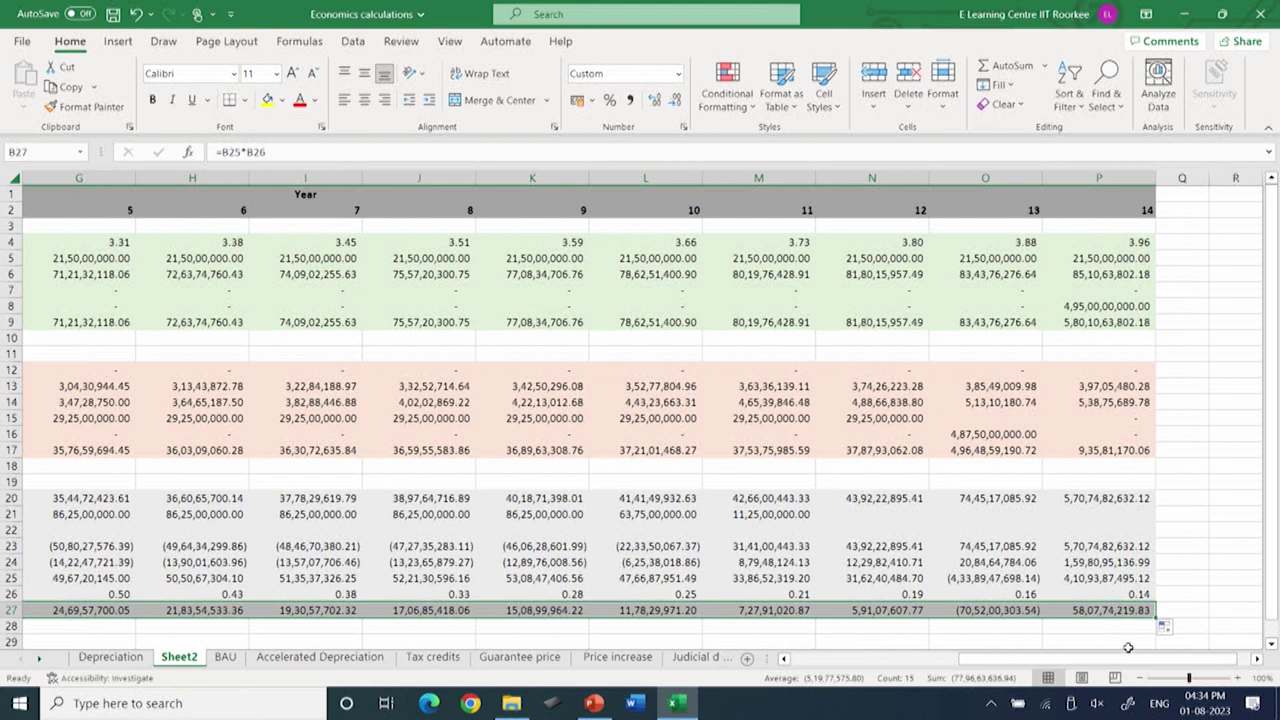
pyautogui.moveTo(1125, 660); pyautogui.dragTo(793, 680)
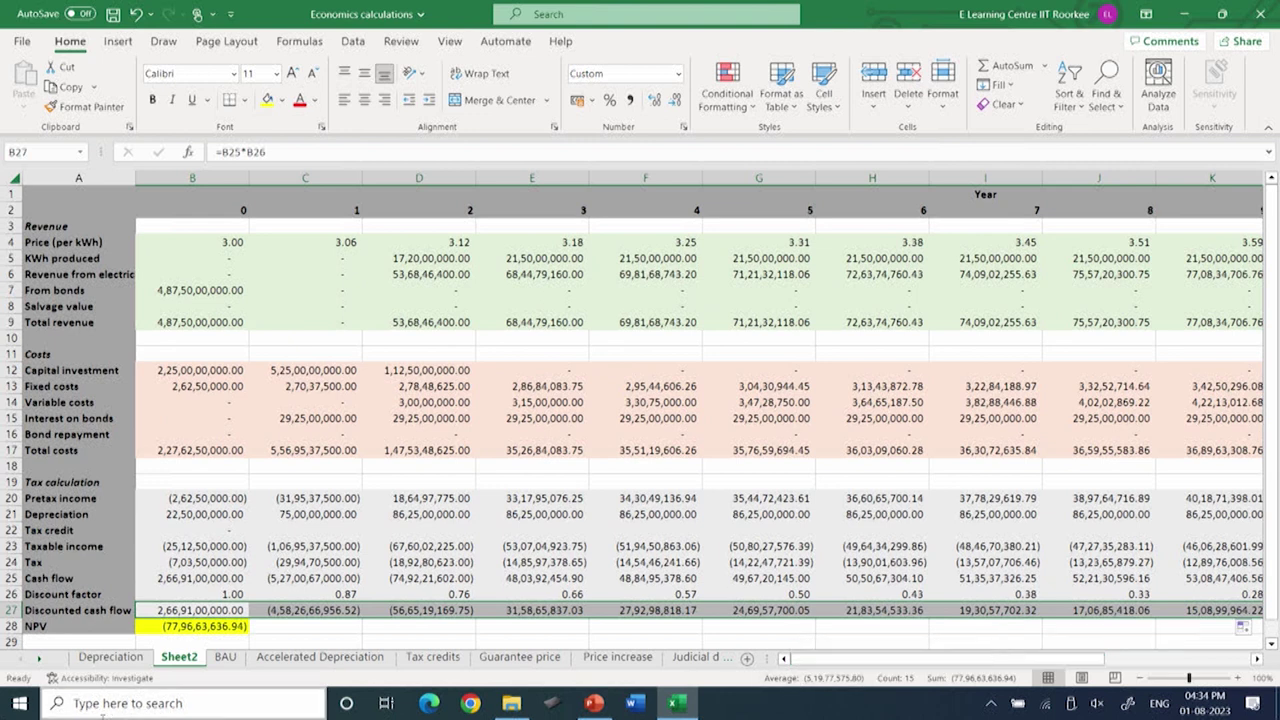
# - Inspect the range summed by the NPV formula =SUM(B27:P27), and open the BAU sheet for comparison
pyautogui.click(163, 630)
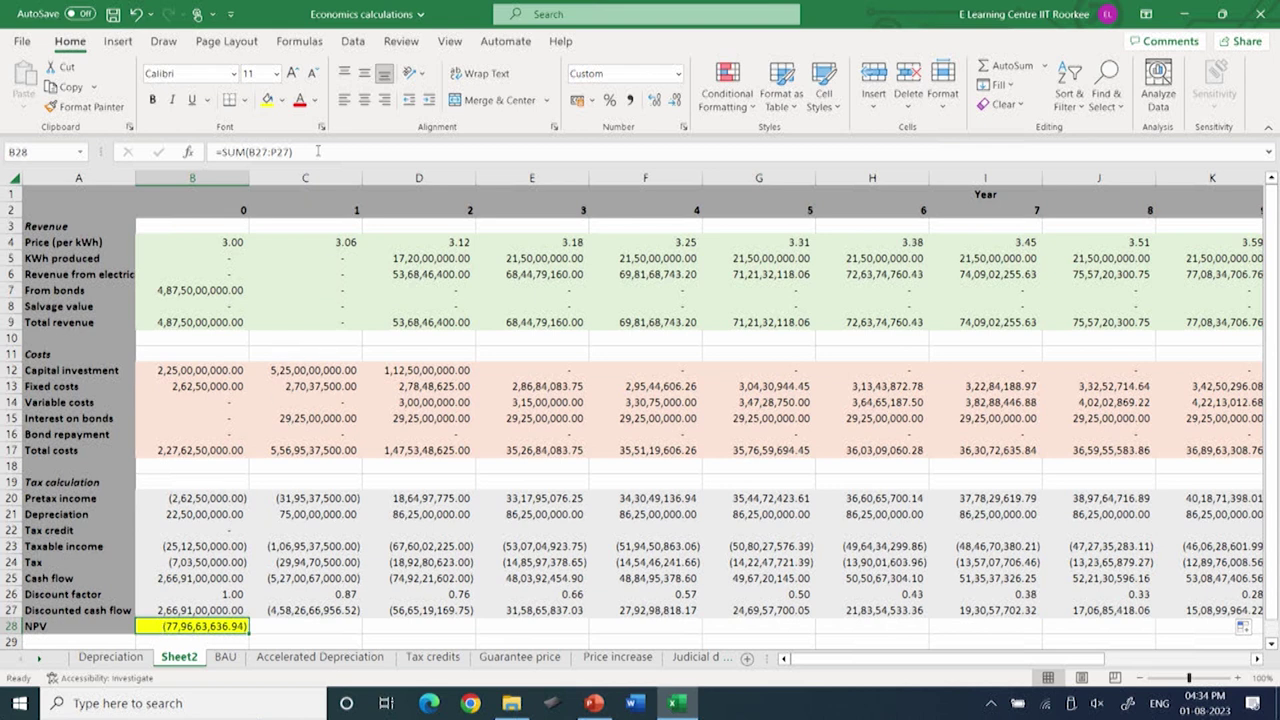
pyautogui.press('F2')
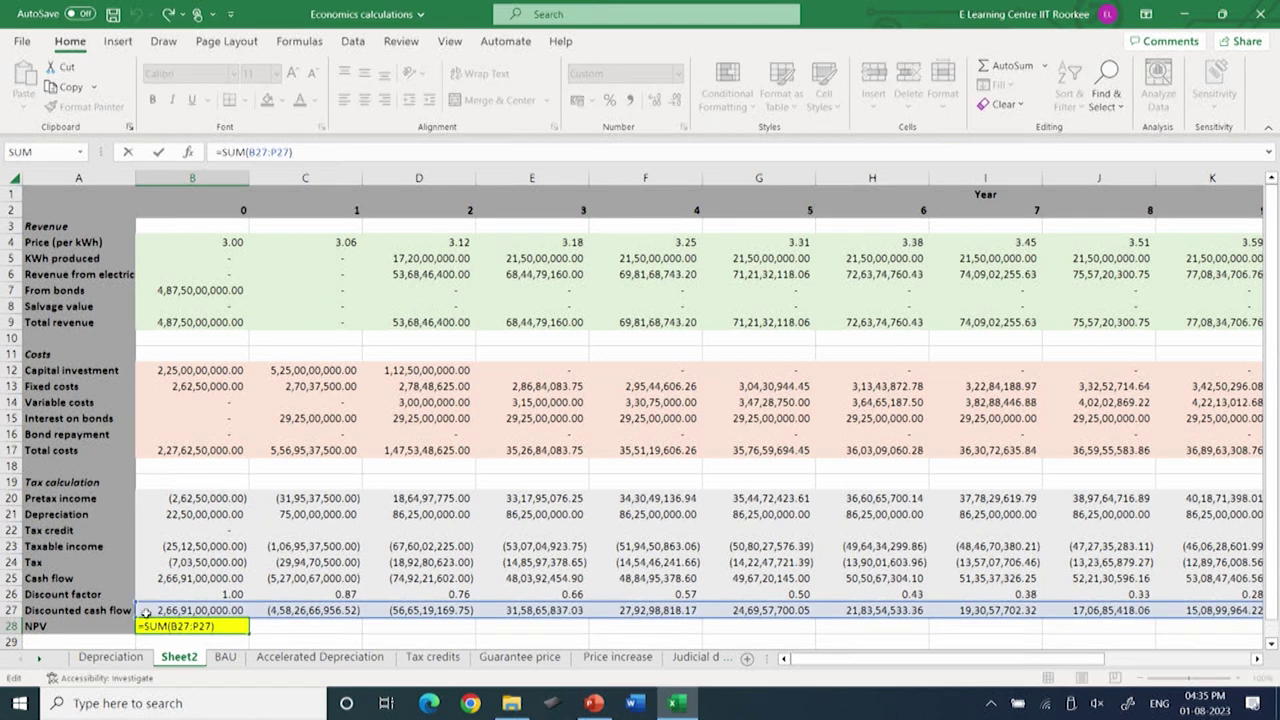
pyautogui.moveTo(856, 658)
pyautogui.mouseDown()
pyautogui.moveTo(1126, 656)
pyautogui.moveTo(852, 668)
pyautogui.mouseUp()
pyautogui.click(327, 631)
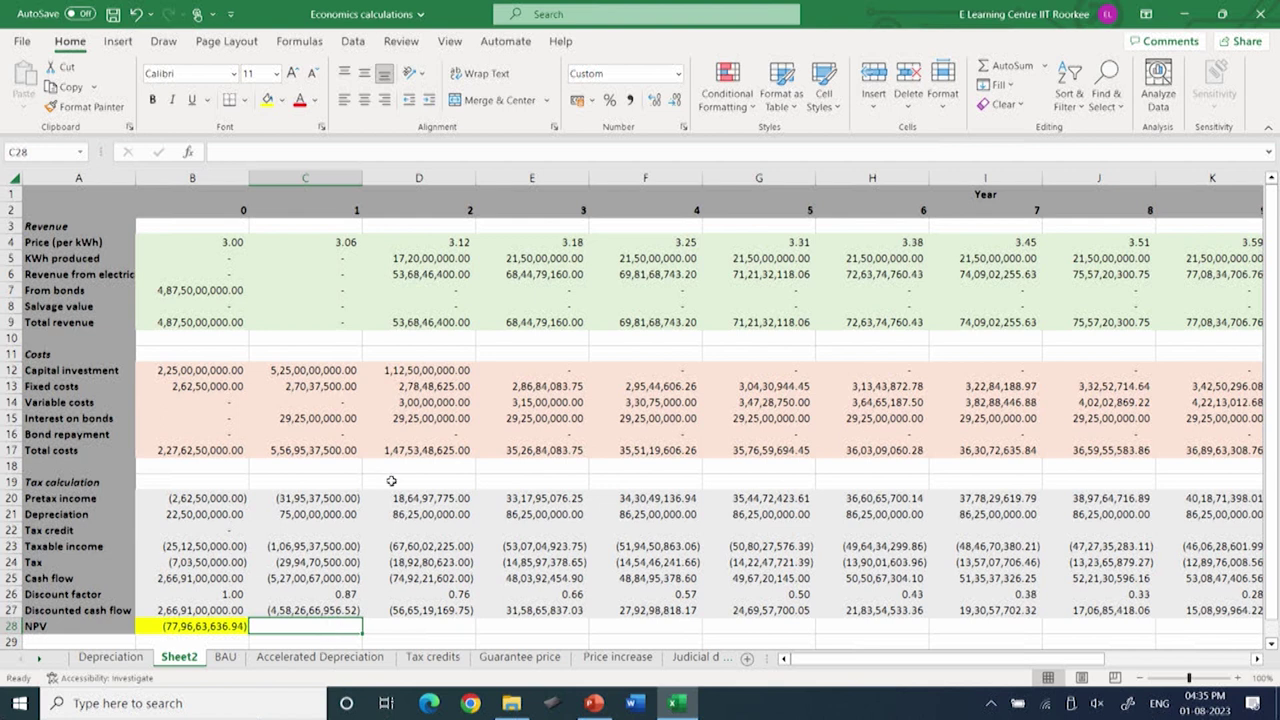
pyautogui.click(225, 657)
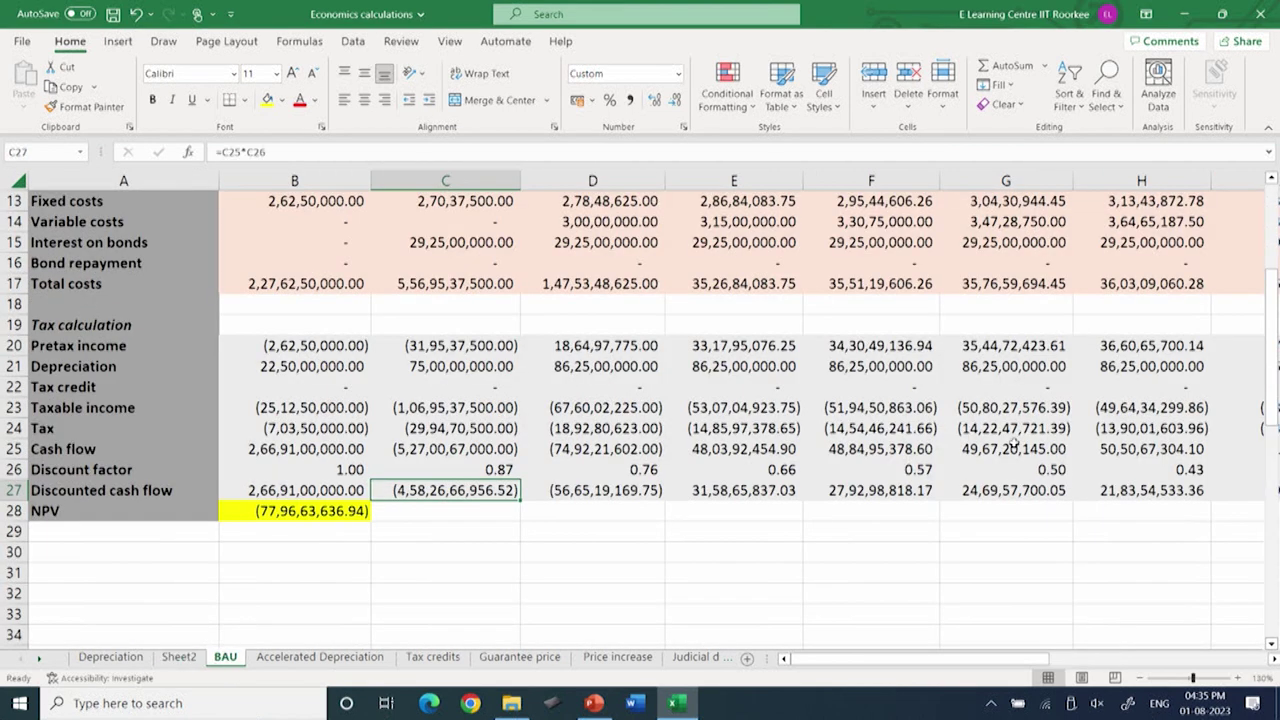
# - Examine the yearly discounted cash flow bar chart below the BAU table, through its last bar
pyautogui.moveTo(1276, 313); pyautogui.dragTo(1276, 497)
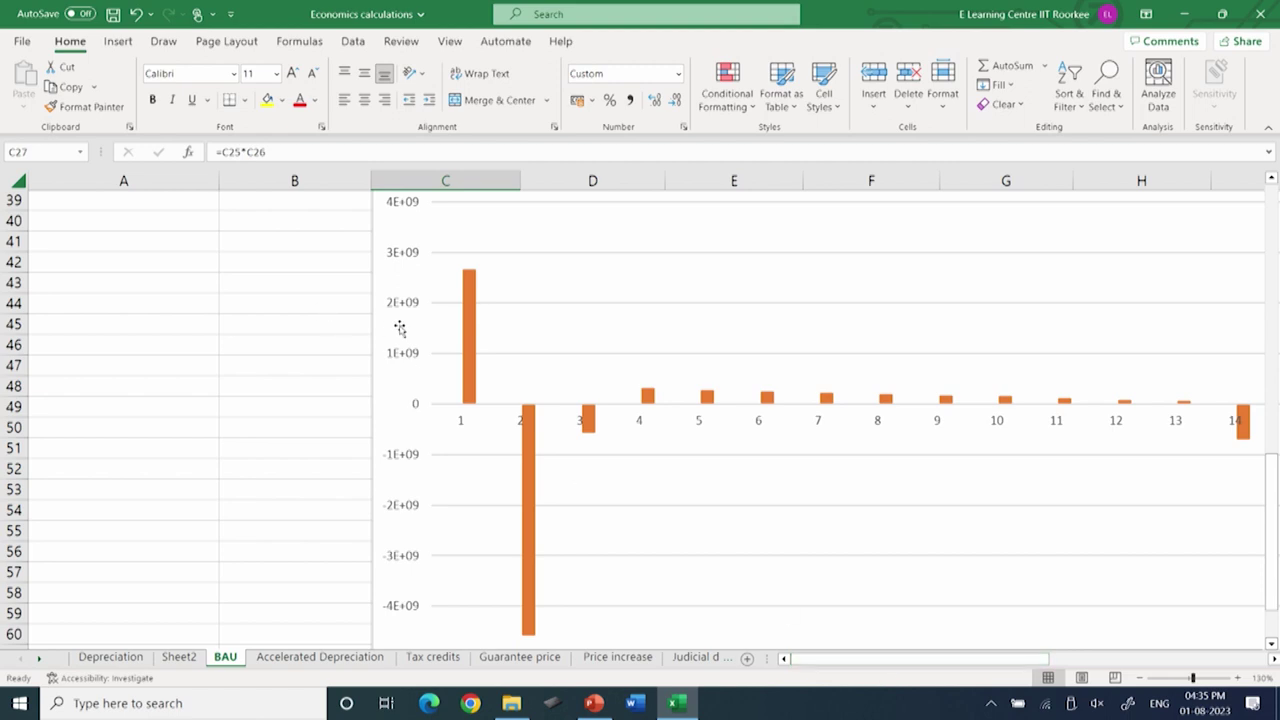
pyautogui.moveTo(471, 345)
pyautogui.moveTo(536, 430)
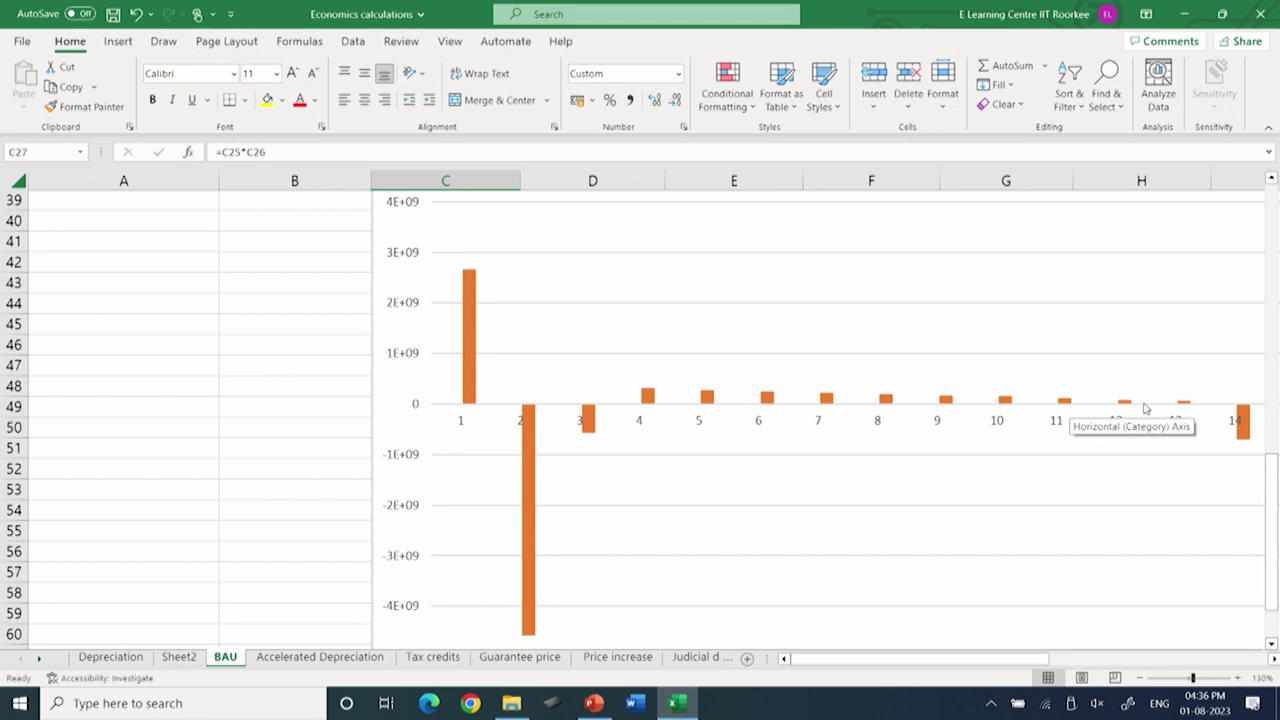
pyautogui.moveTo(950, 670); pyautogui.dragTo(1058, 668)
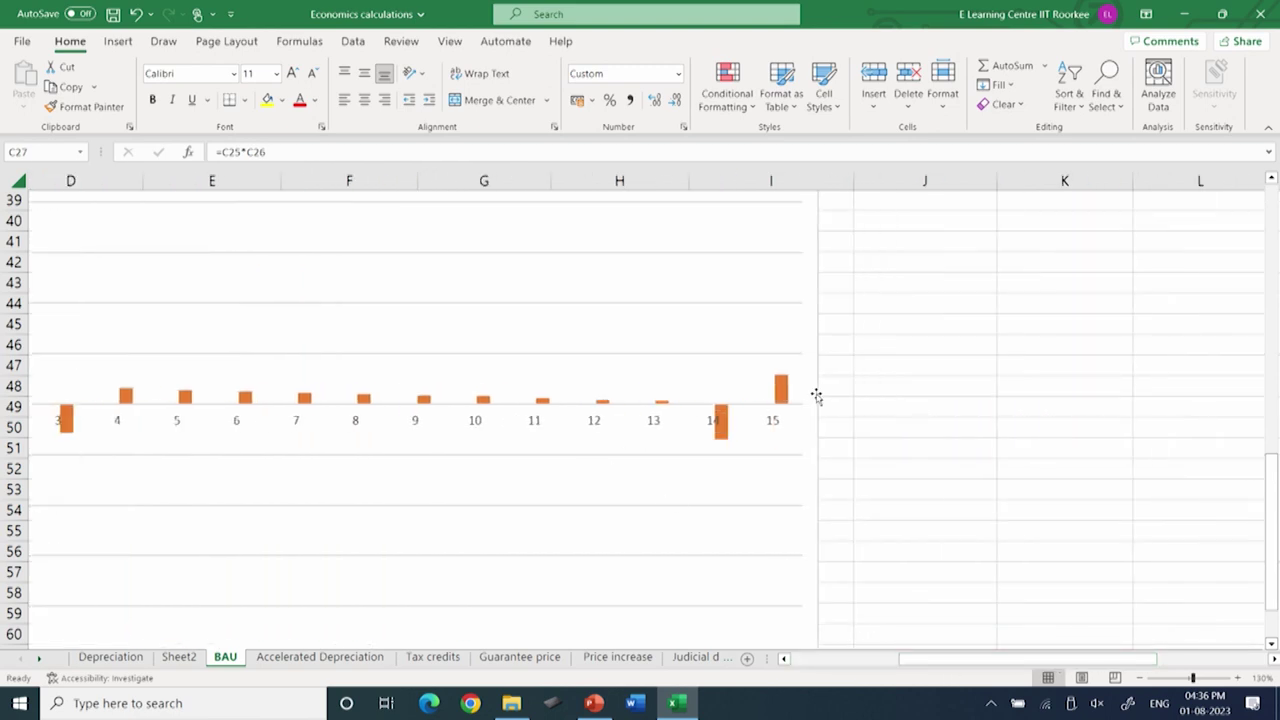
pyautogui.moveTo(788, 397)
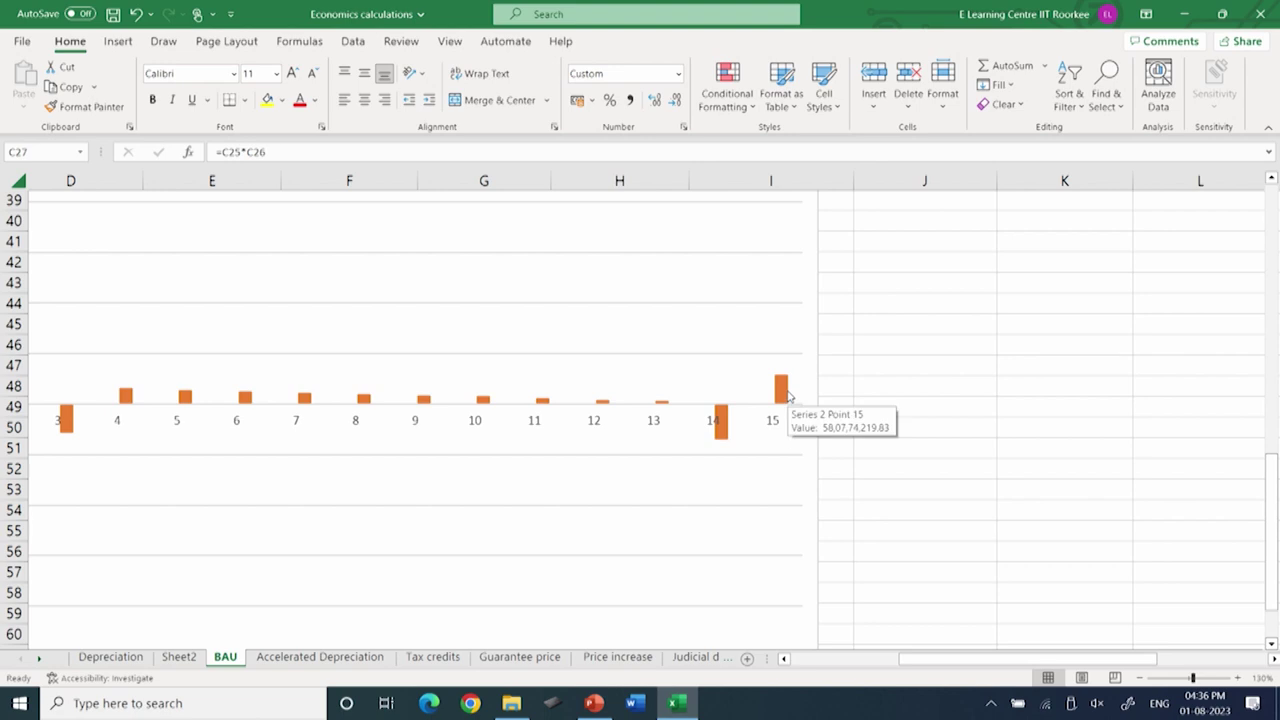
# - On Sheet2, set the discount rate in the year 0 discount factor formula to 0.05, giving =1/((1+0.05)^B2)
pyautogui.click(163, 660)
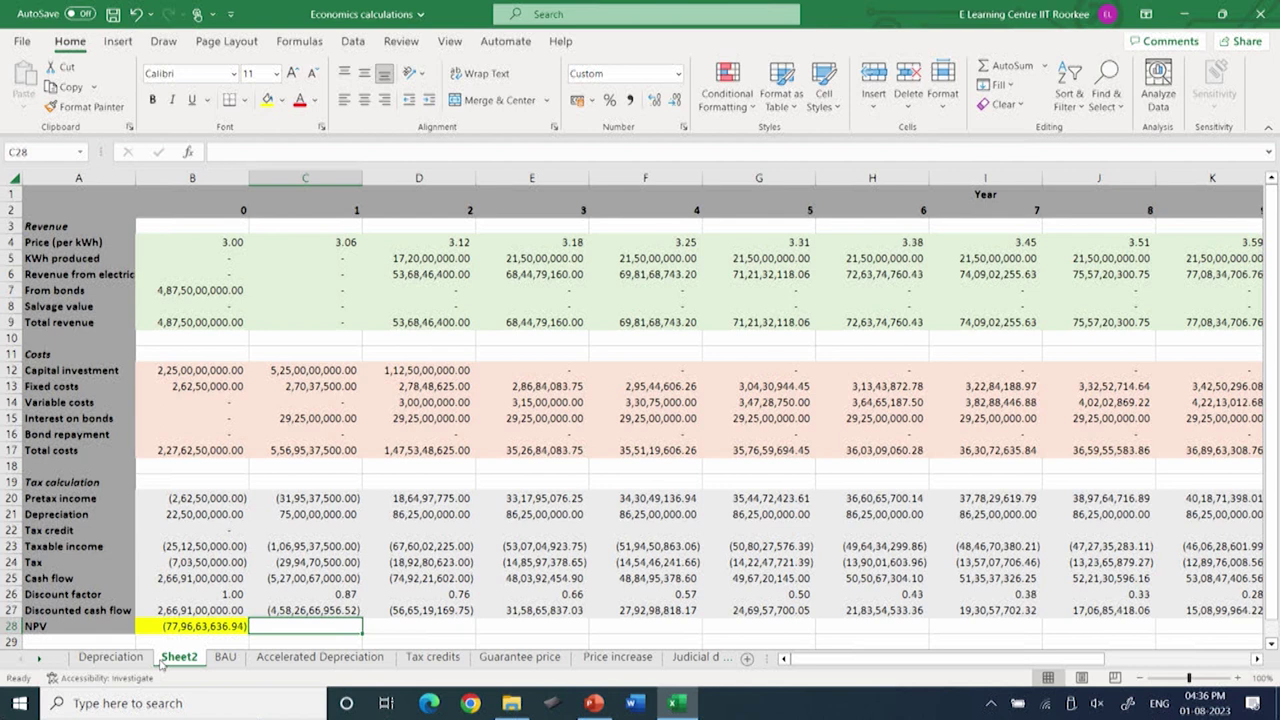
pyautogui.click(188, 597)
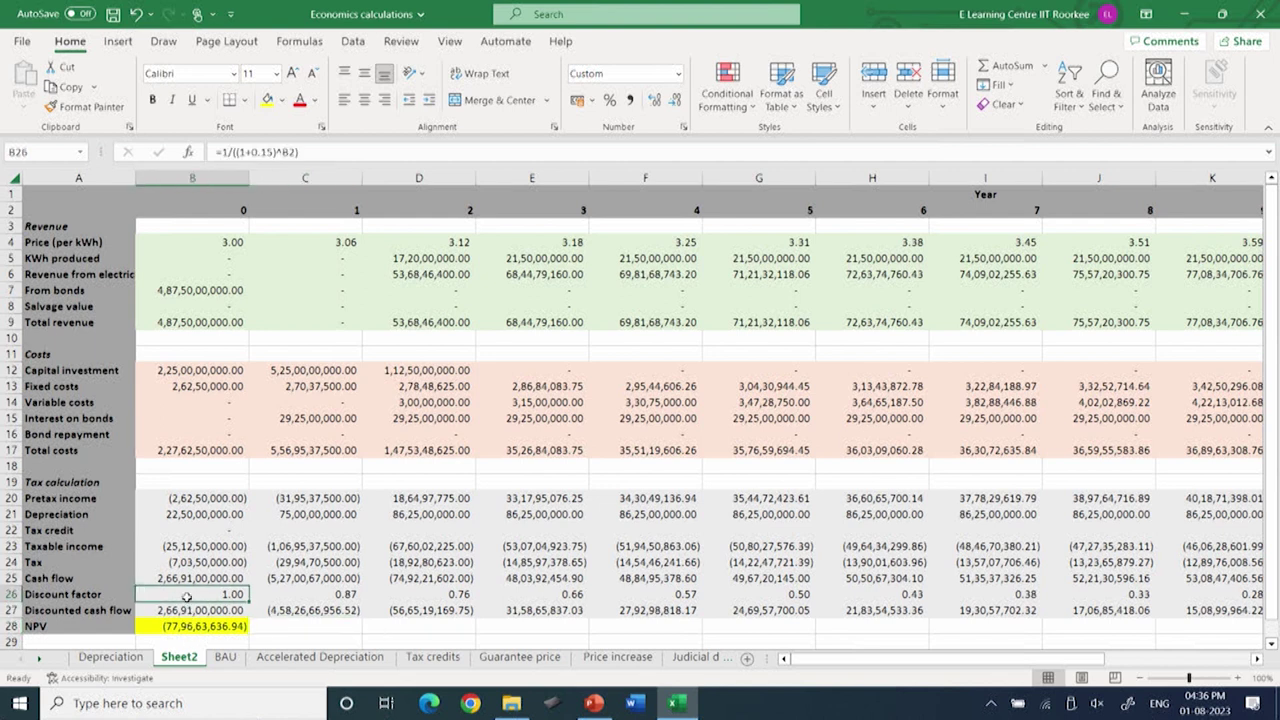
pyautogui.click(274, 152)
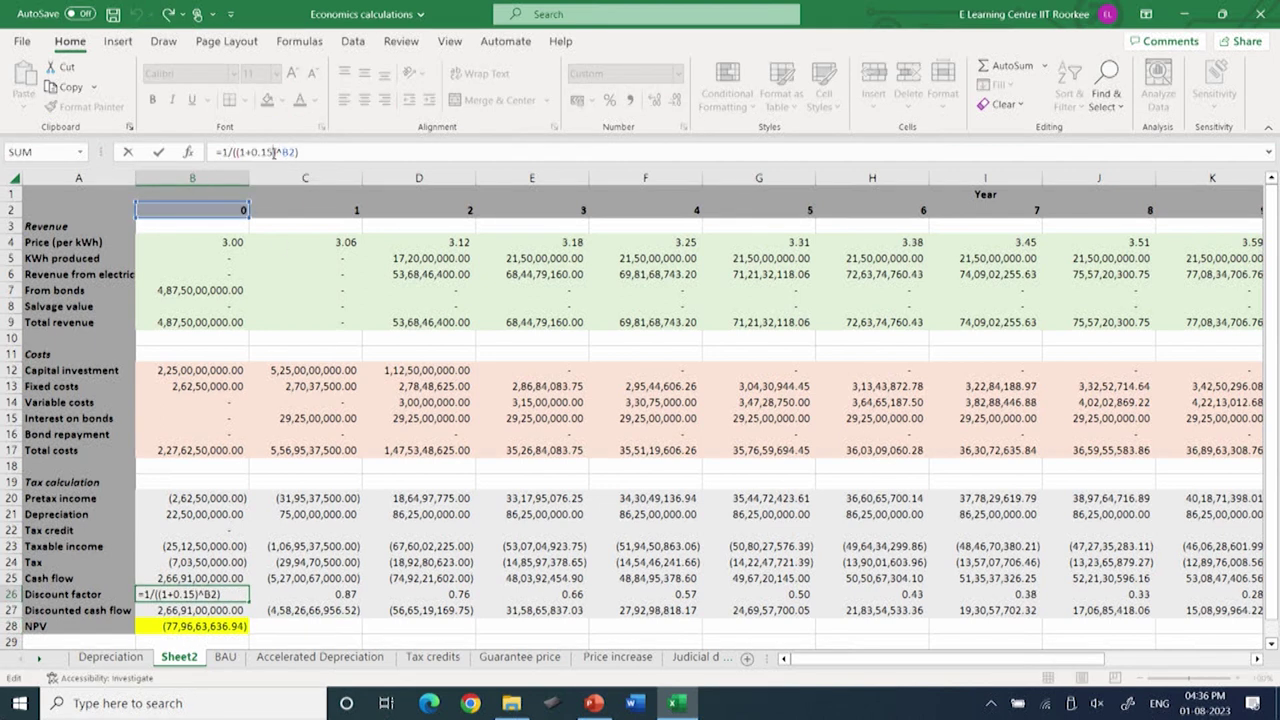
pyautogui.press('BackSpace')
pyautogui.press('BackSpace')
pyautogui.write('05')
pyautogui.click(365, 418)
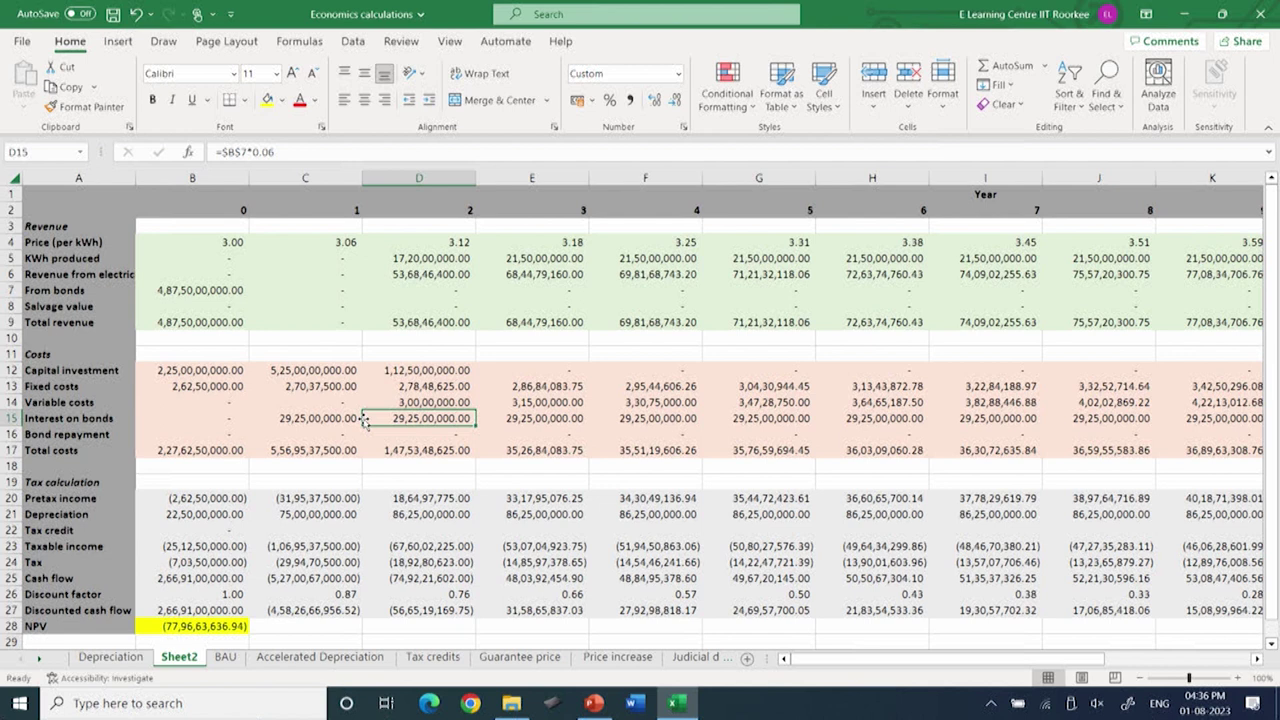
# - Copy the year 0 discount factor formula along its row through year 14 and check the recalculated NPV
pyautogui.click(210, 596)
pyautogui.moveTo(248, 602); pyautogui.dragTo(693, 595)
pyautogui.moveTo(787, 609); pyautogui.dragTo(1122, 610)
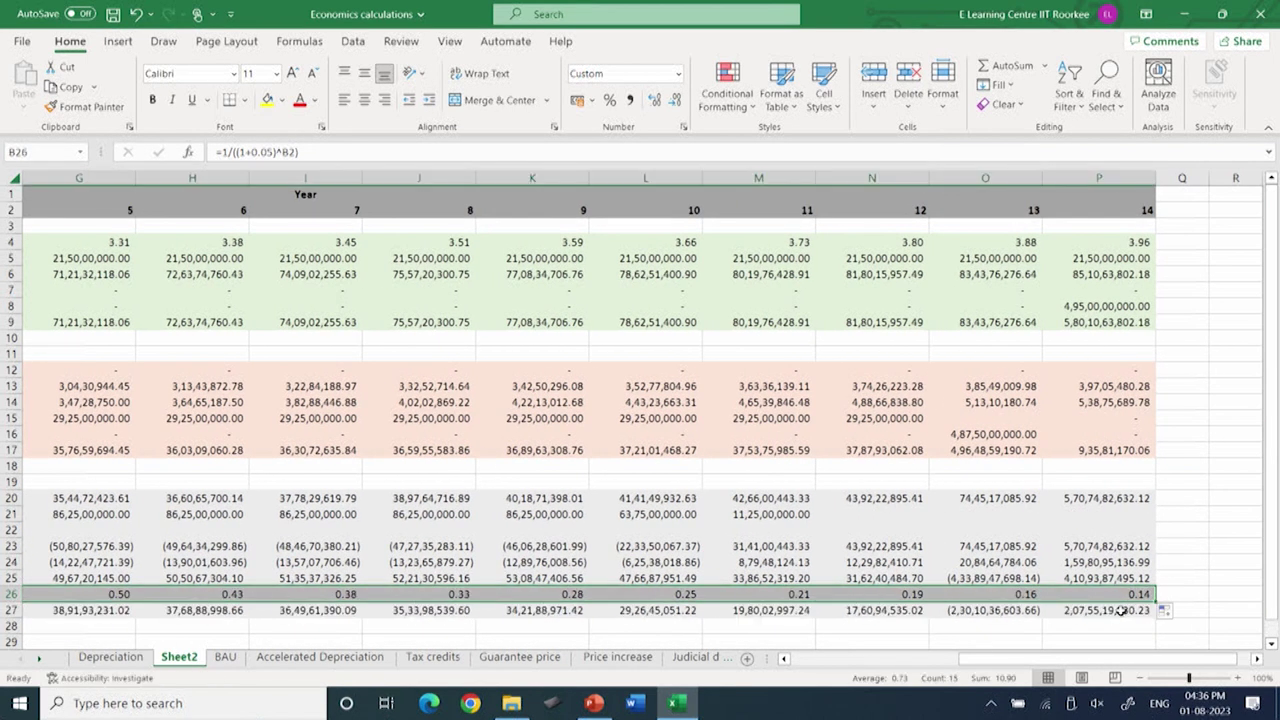
pyautogui.moveTo(1108, 667); pyautogui.dragTo(853, 678)
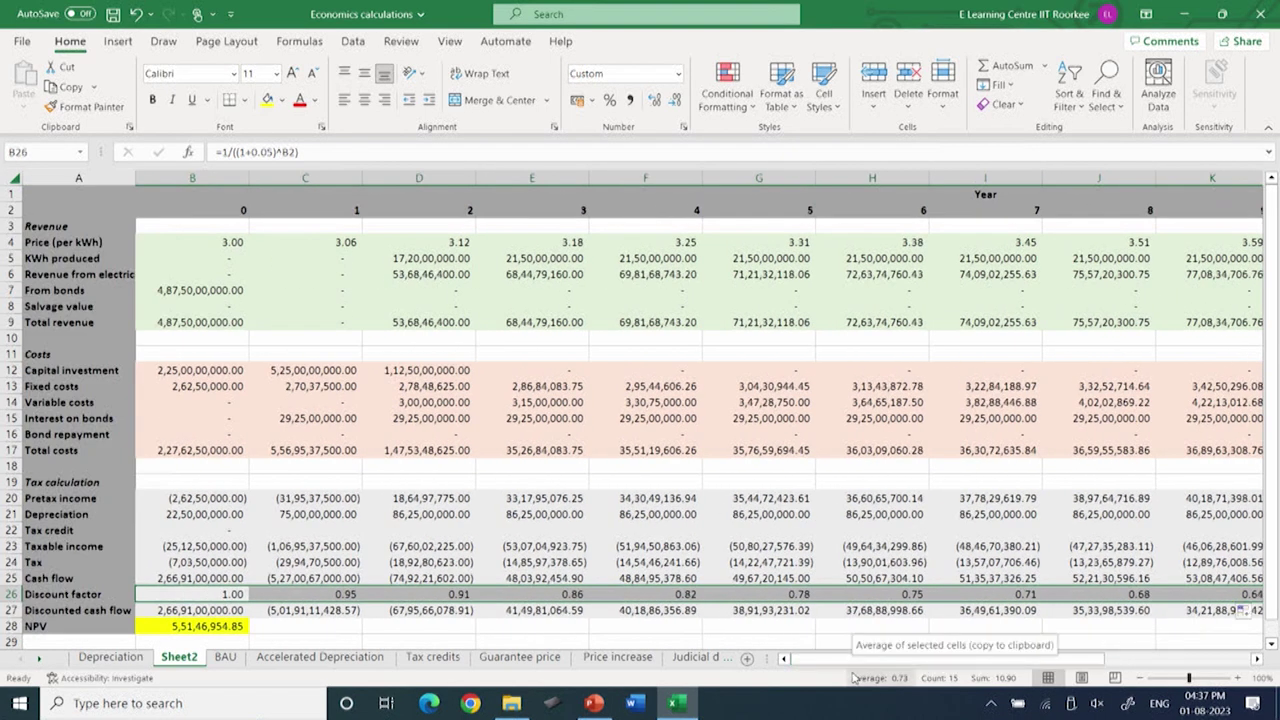